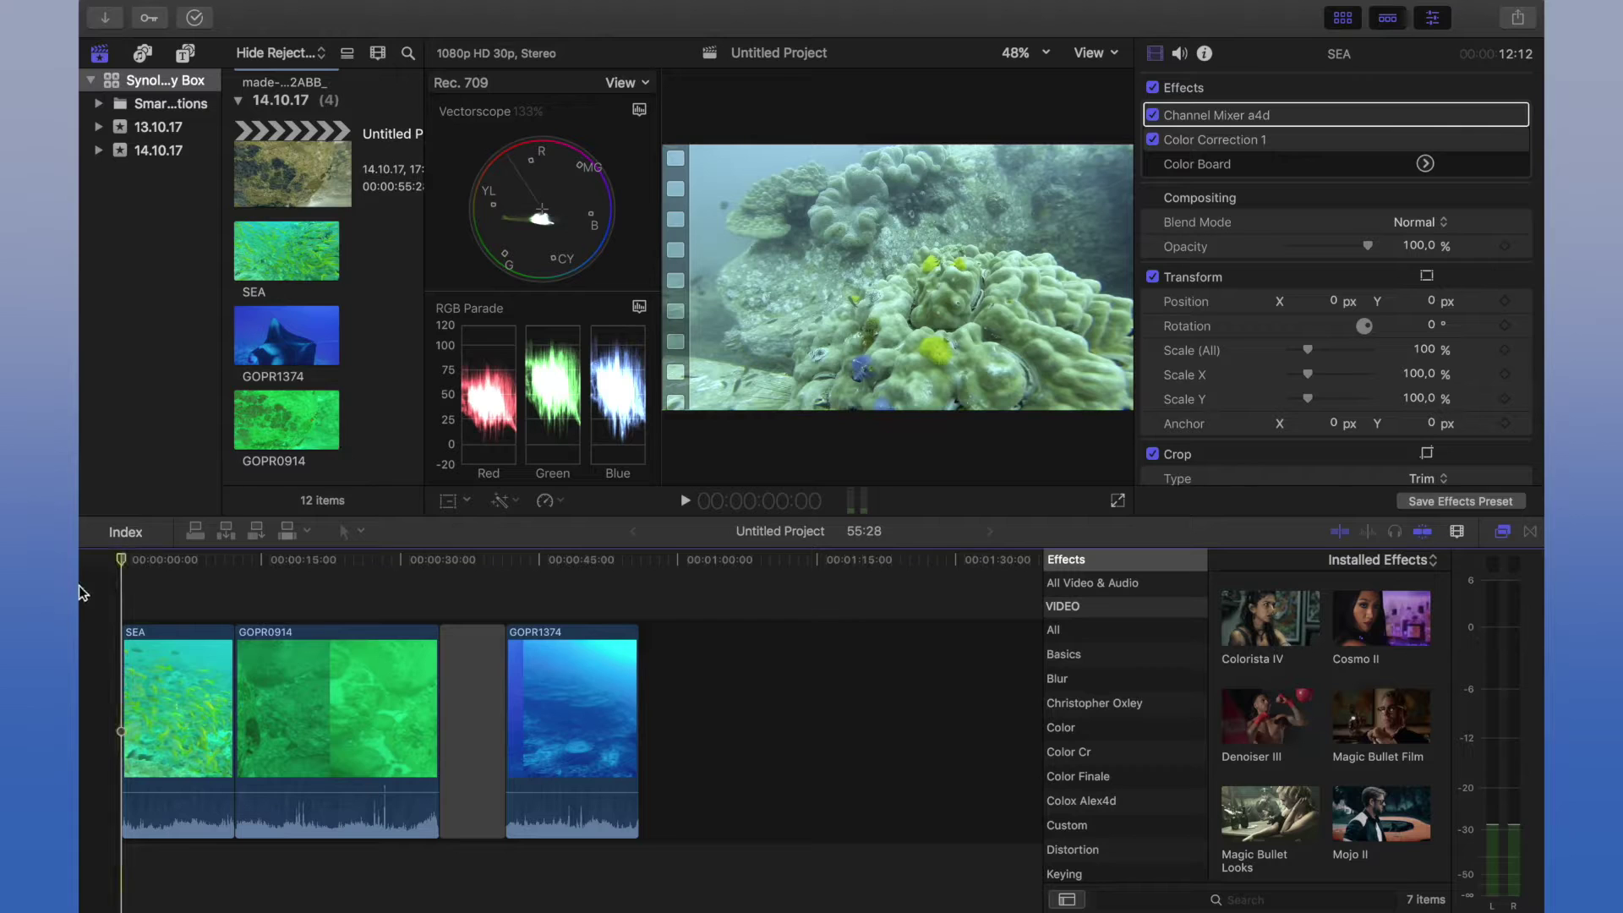
Play the timeline through the clips and stop inside the SEA clip at about 6 seconds
key("space")
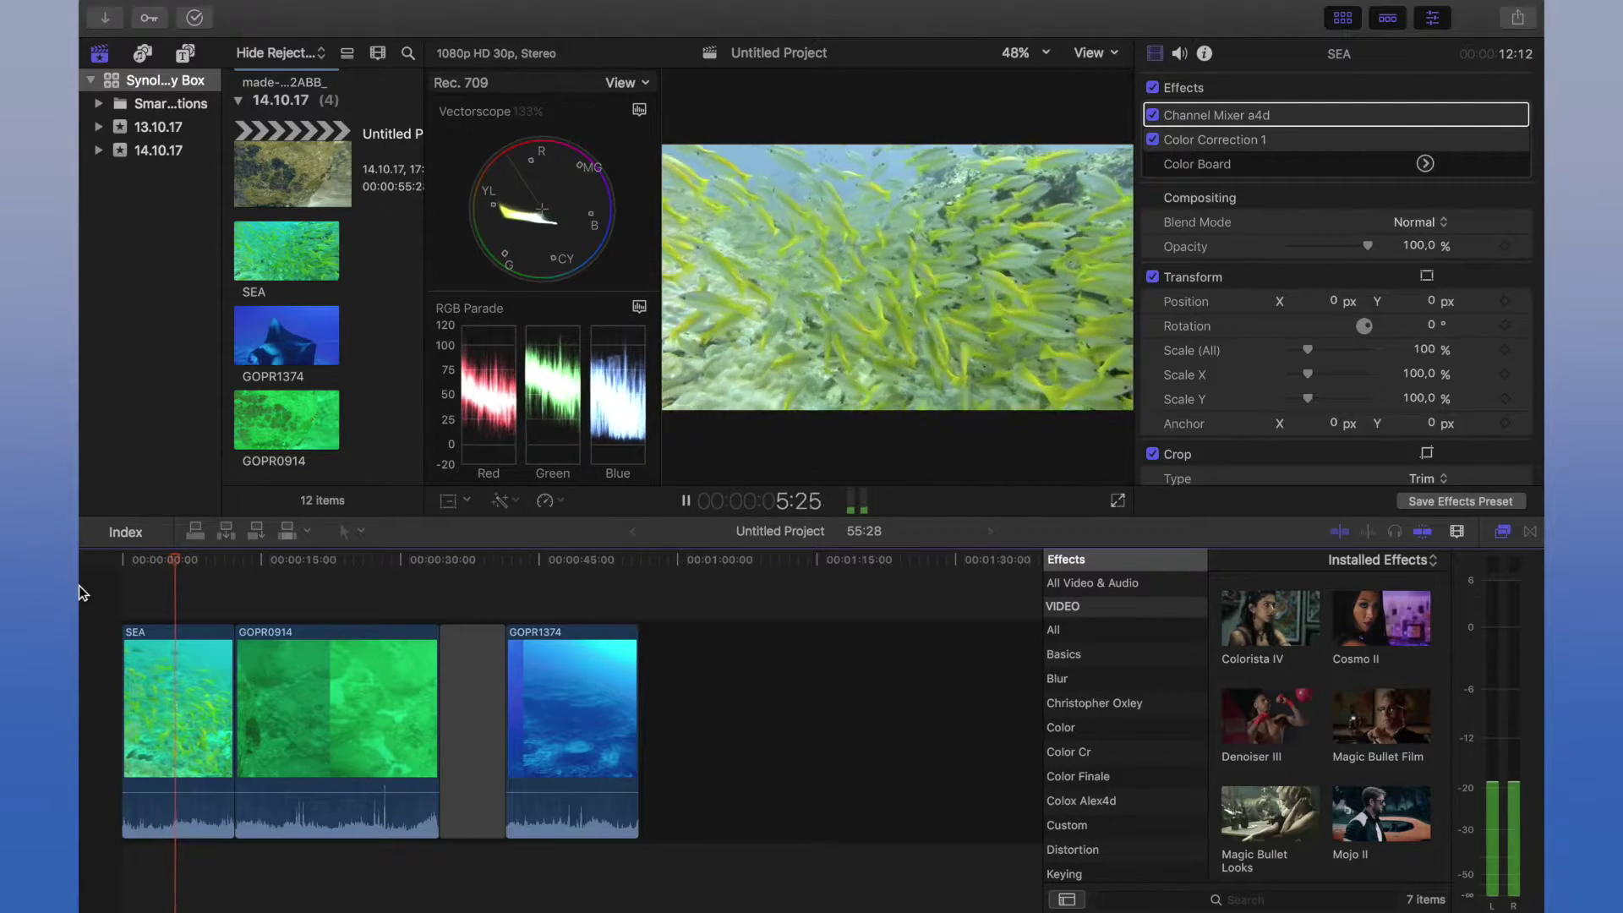
left_click(282, 578)
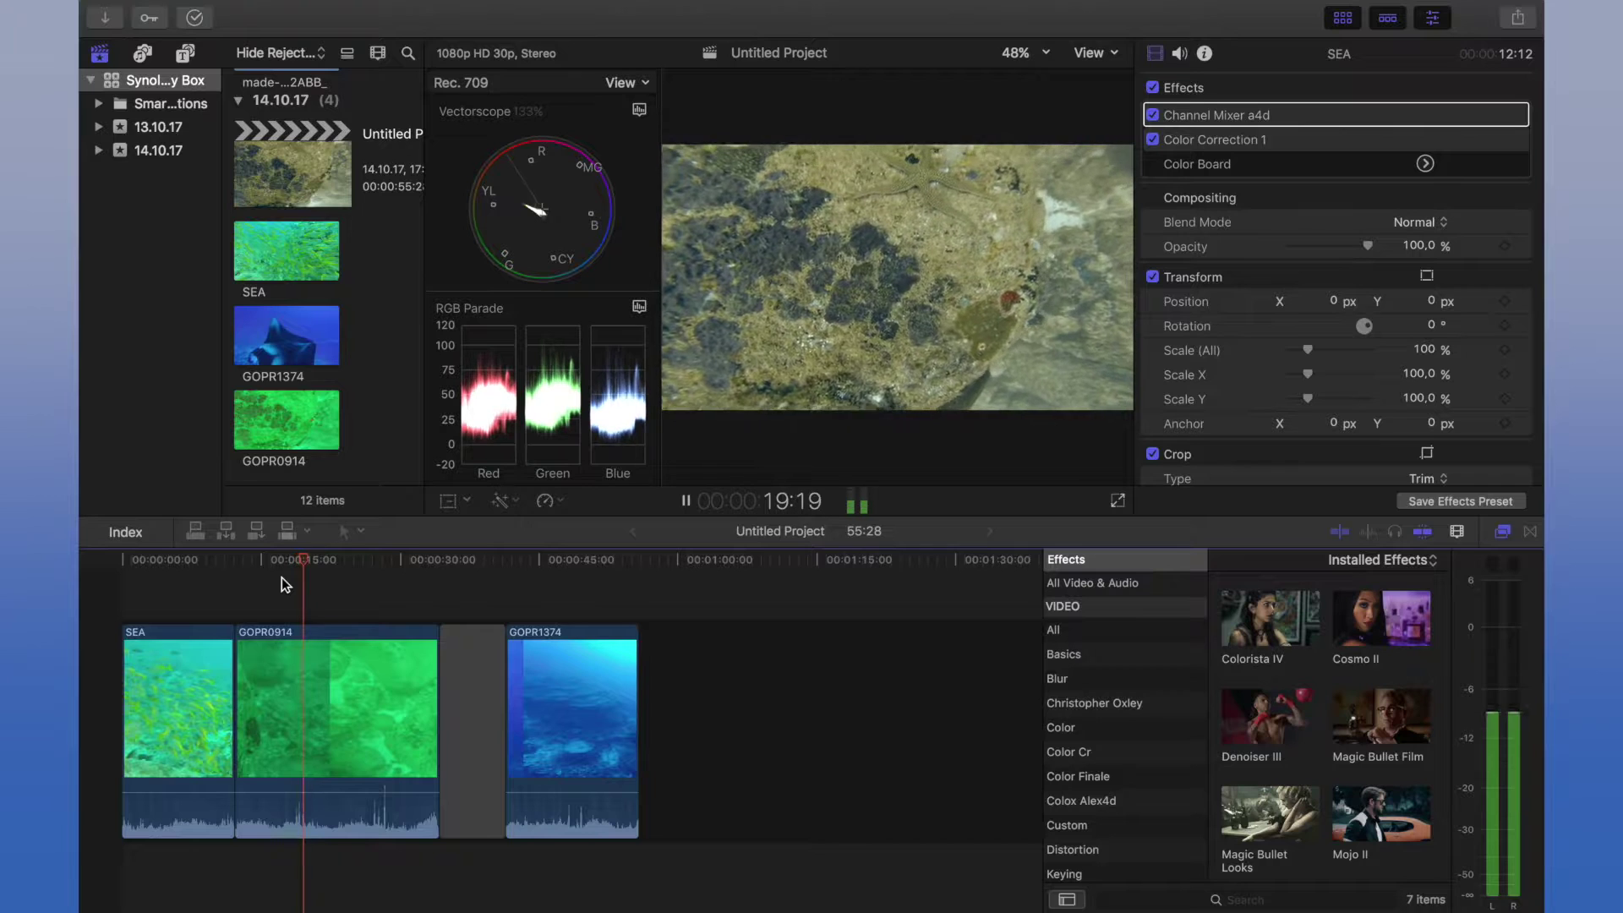
left_click(543, 586)
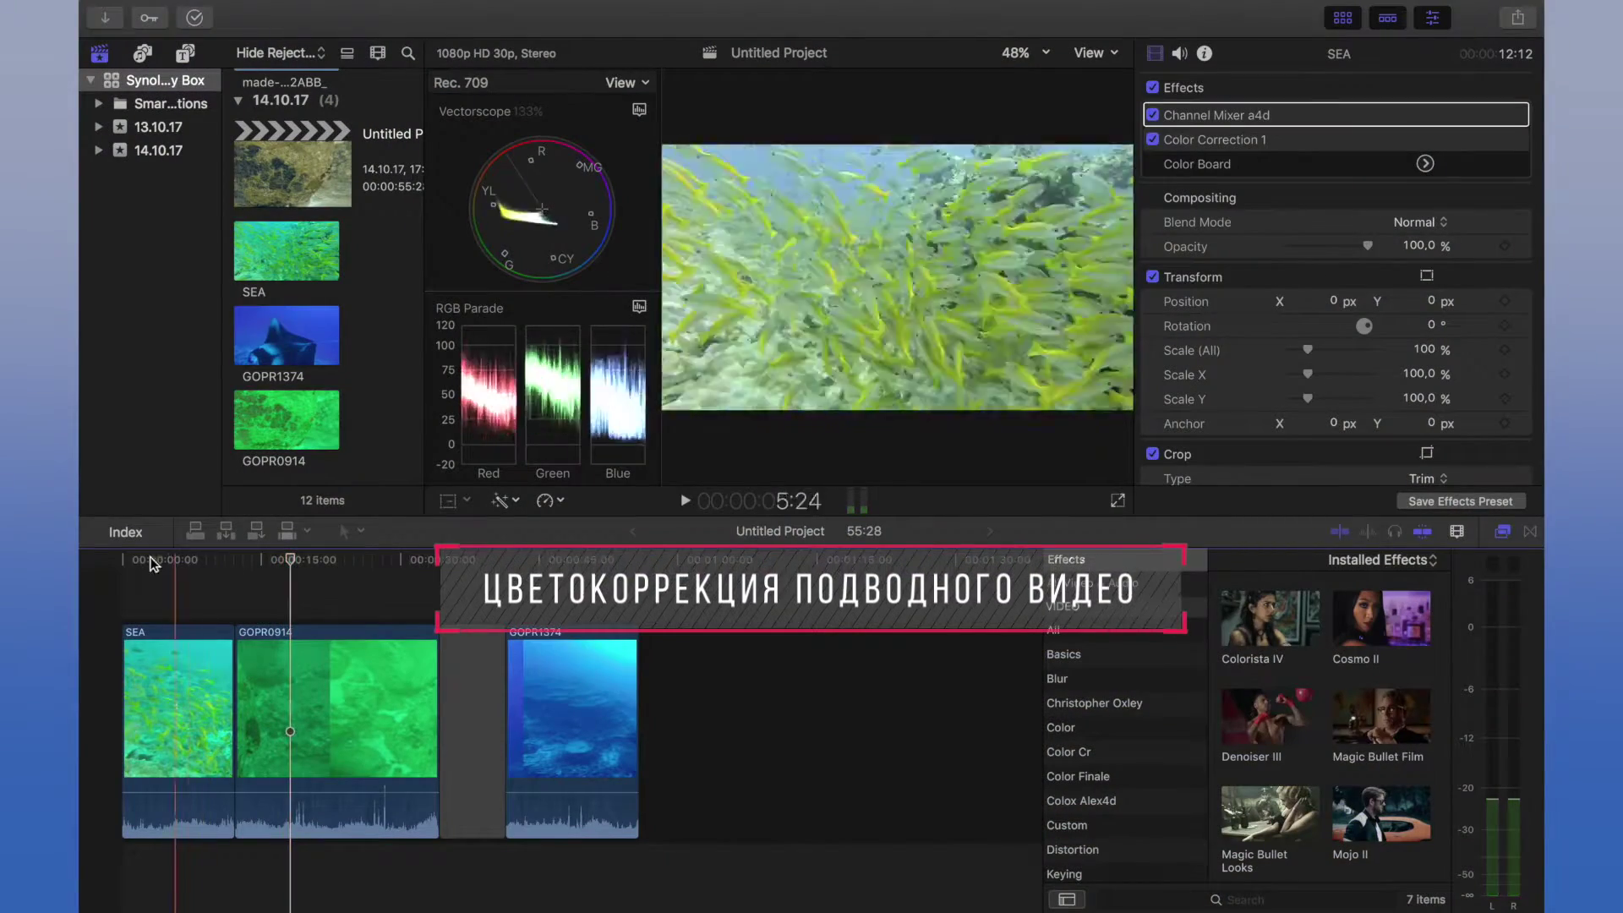
left_click(182, 561)
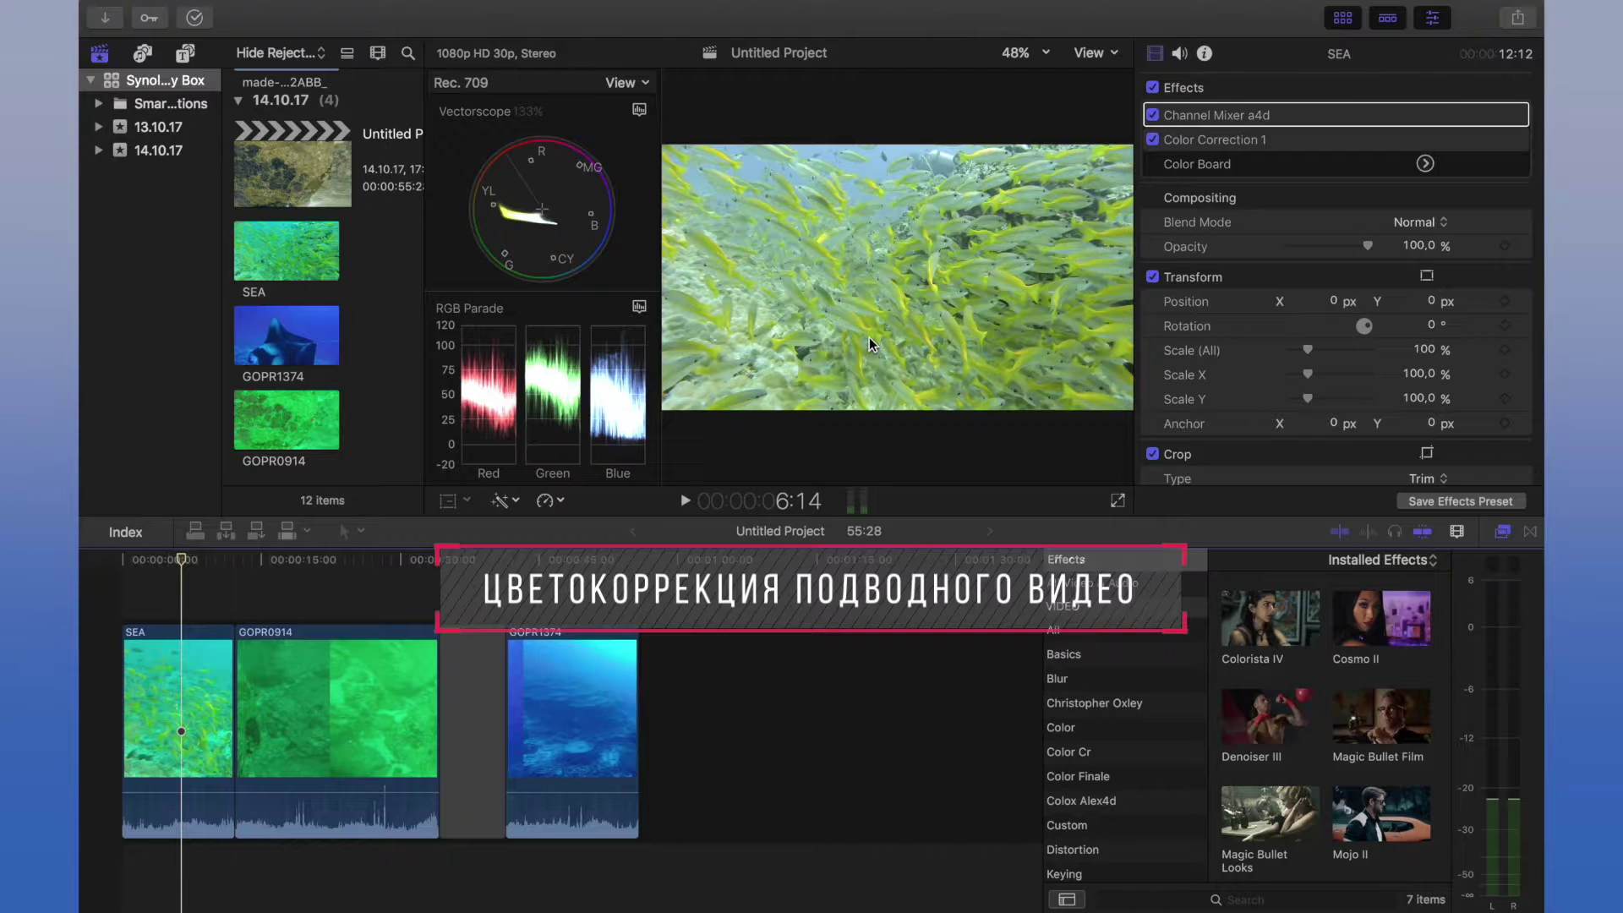
Toggle the SEA clip's effects off and on repeatedly to compare original and corrected footage
left_click(1151, 89)
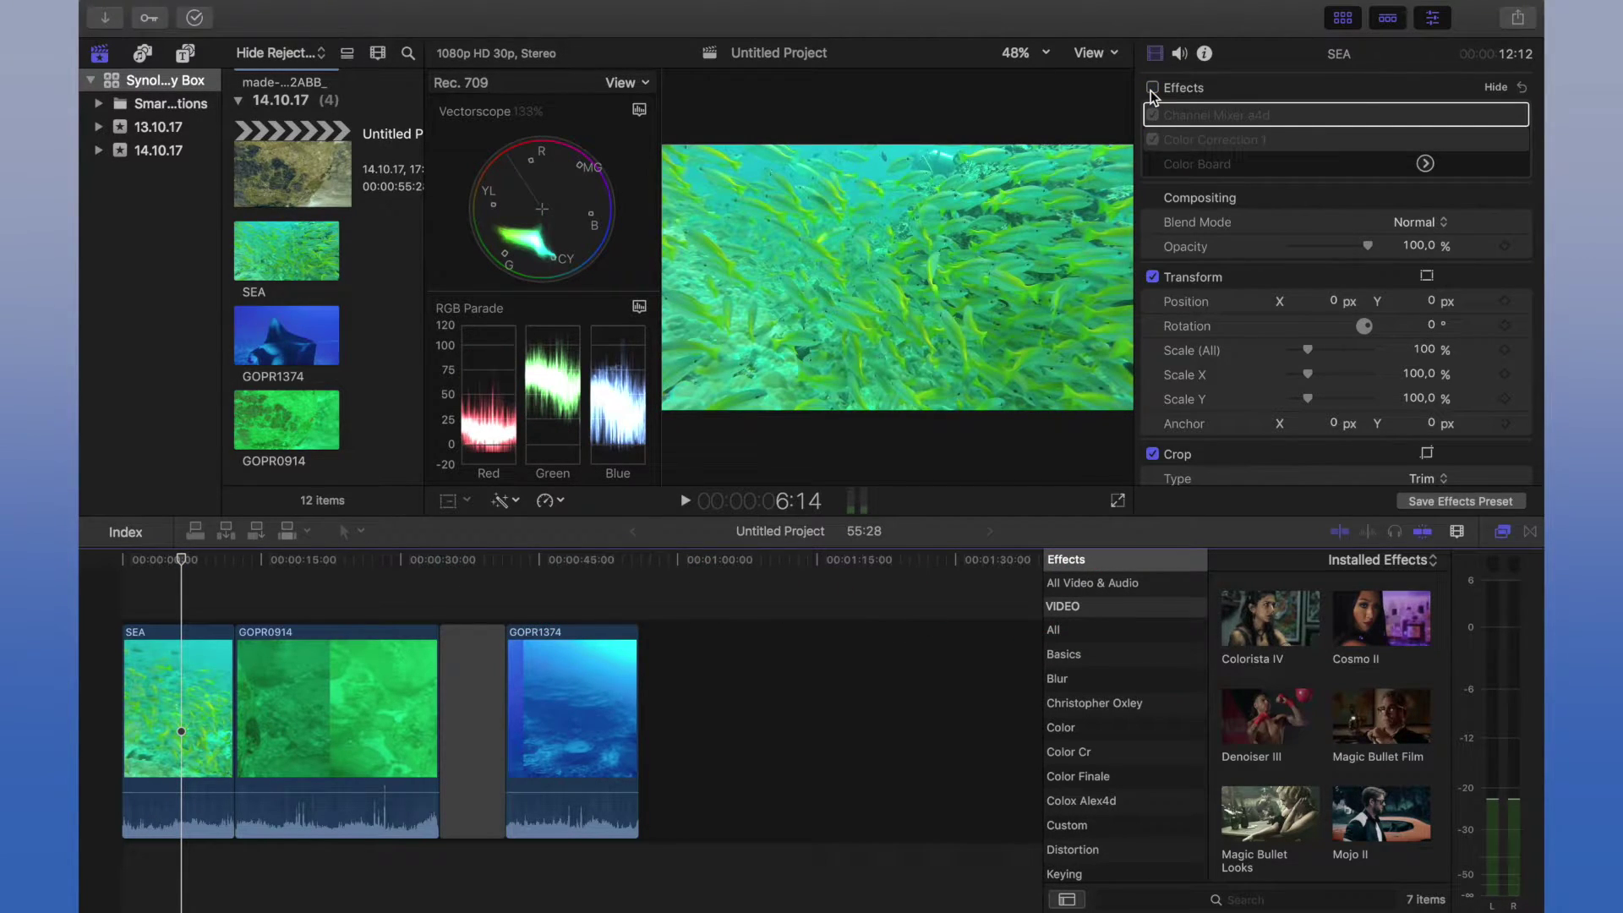
left_click(1151, 88)
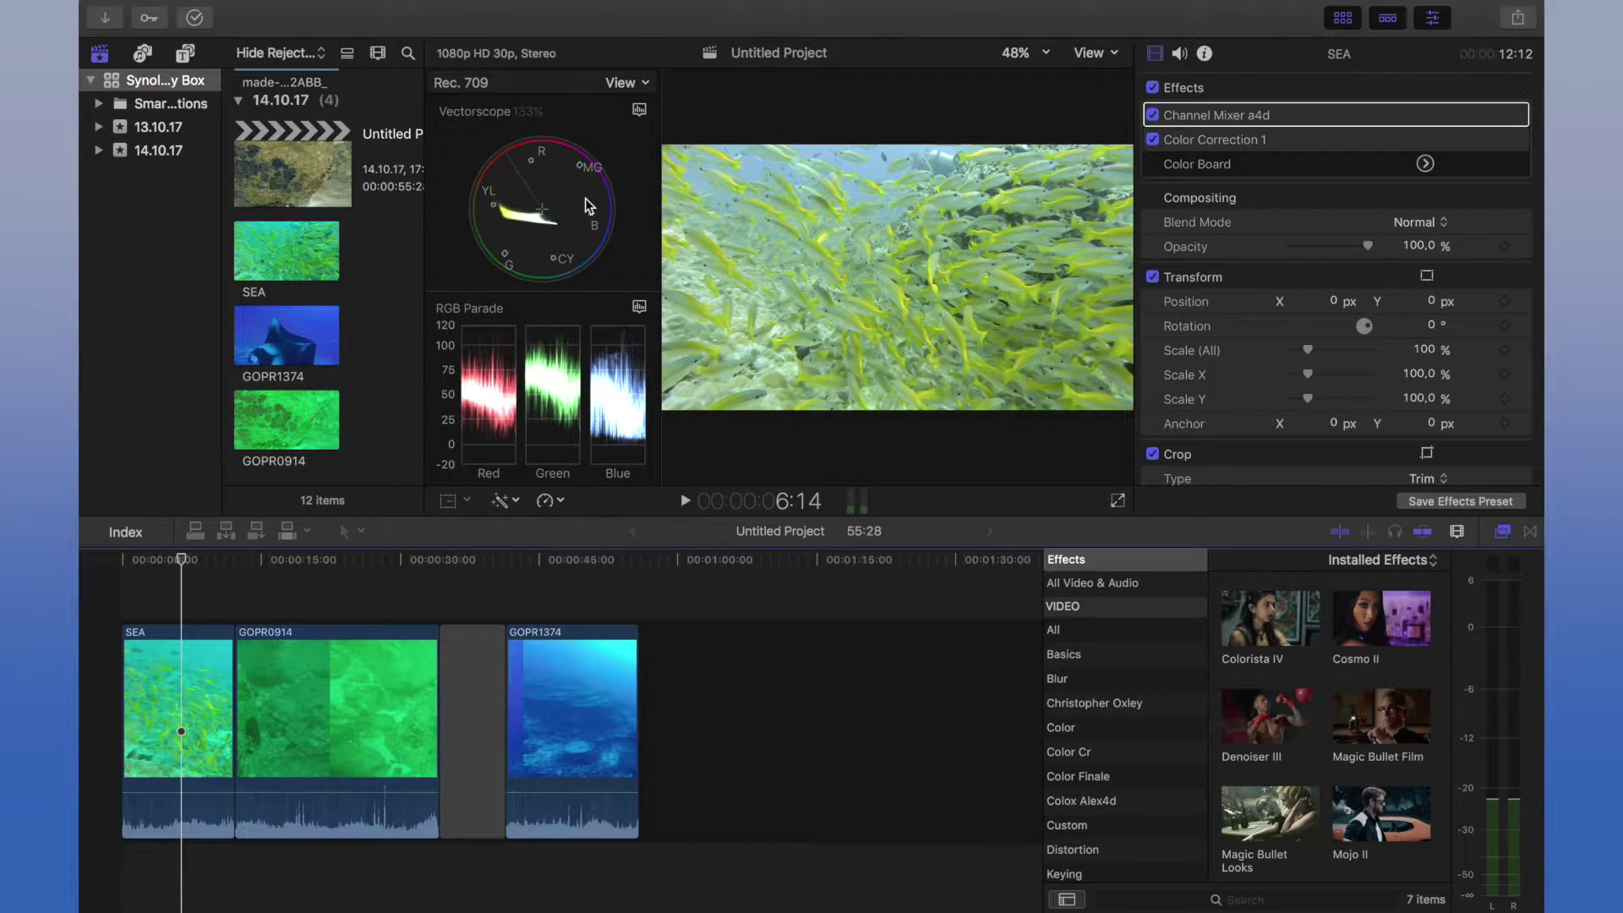
left_click(1152, 87)
left_click(1152, 87)
left_click(1153, 88)
left_click(1153, 88)
left_click(1152, 88)
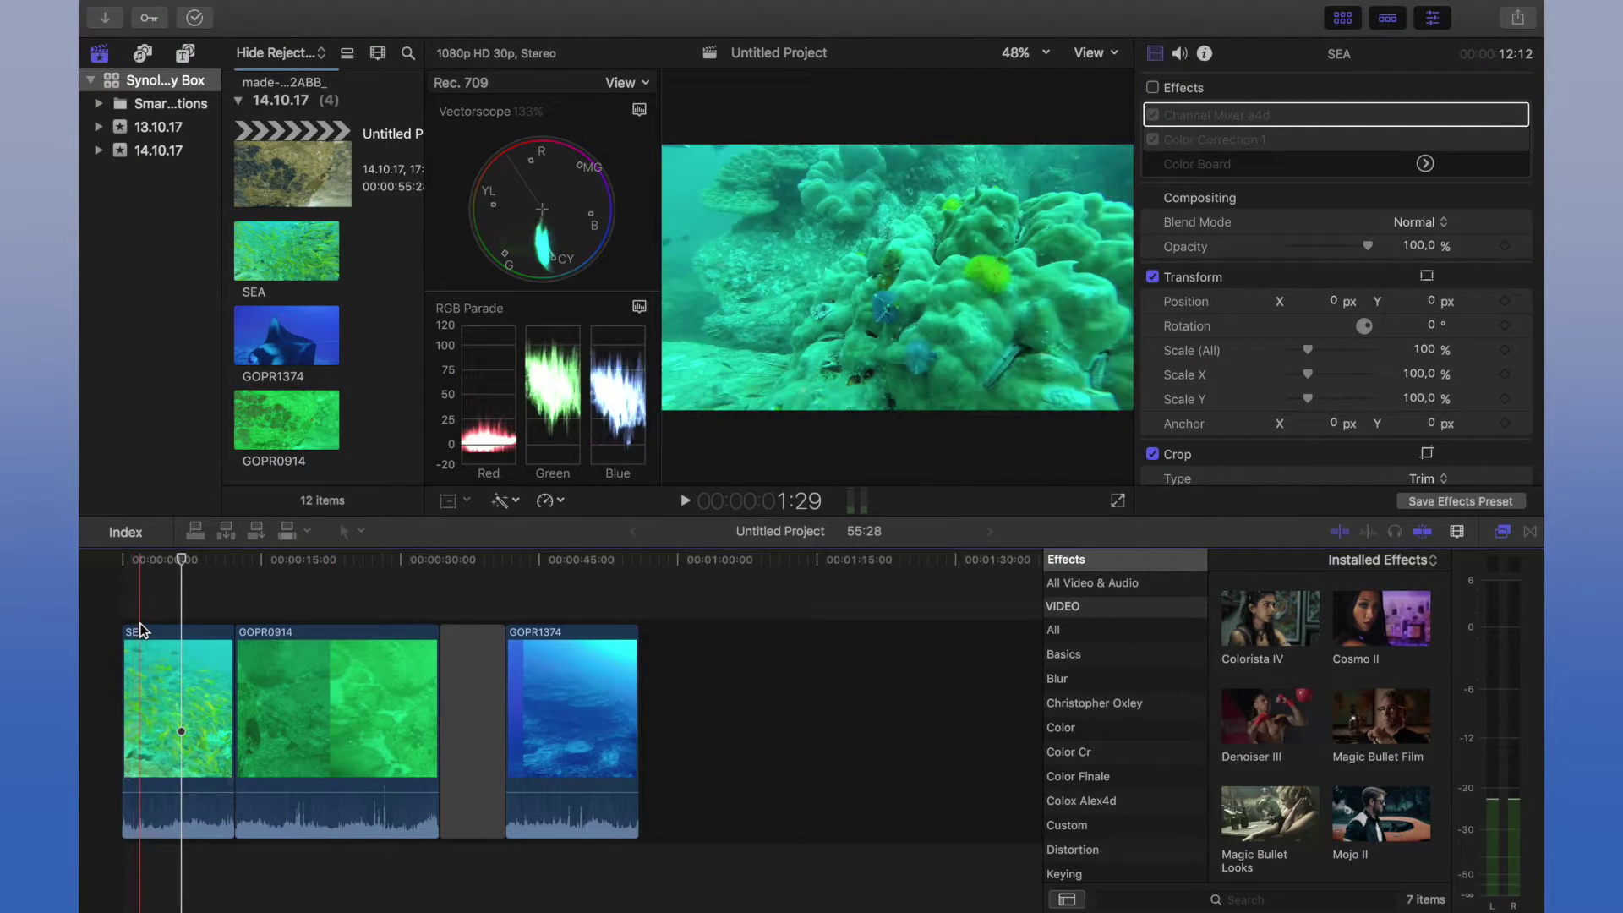
left_click(1152, 88)
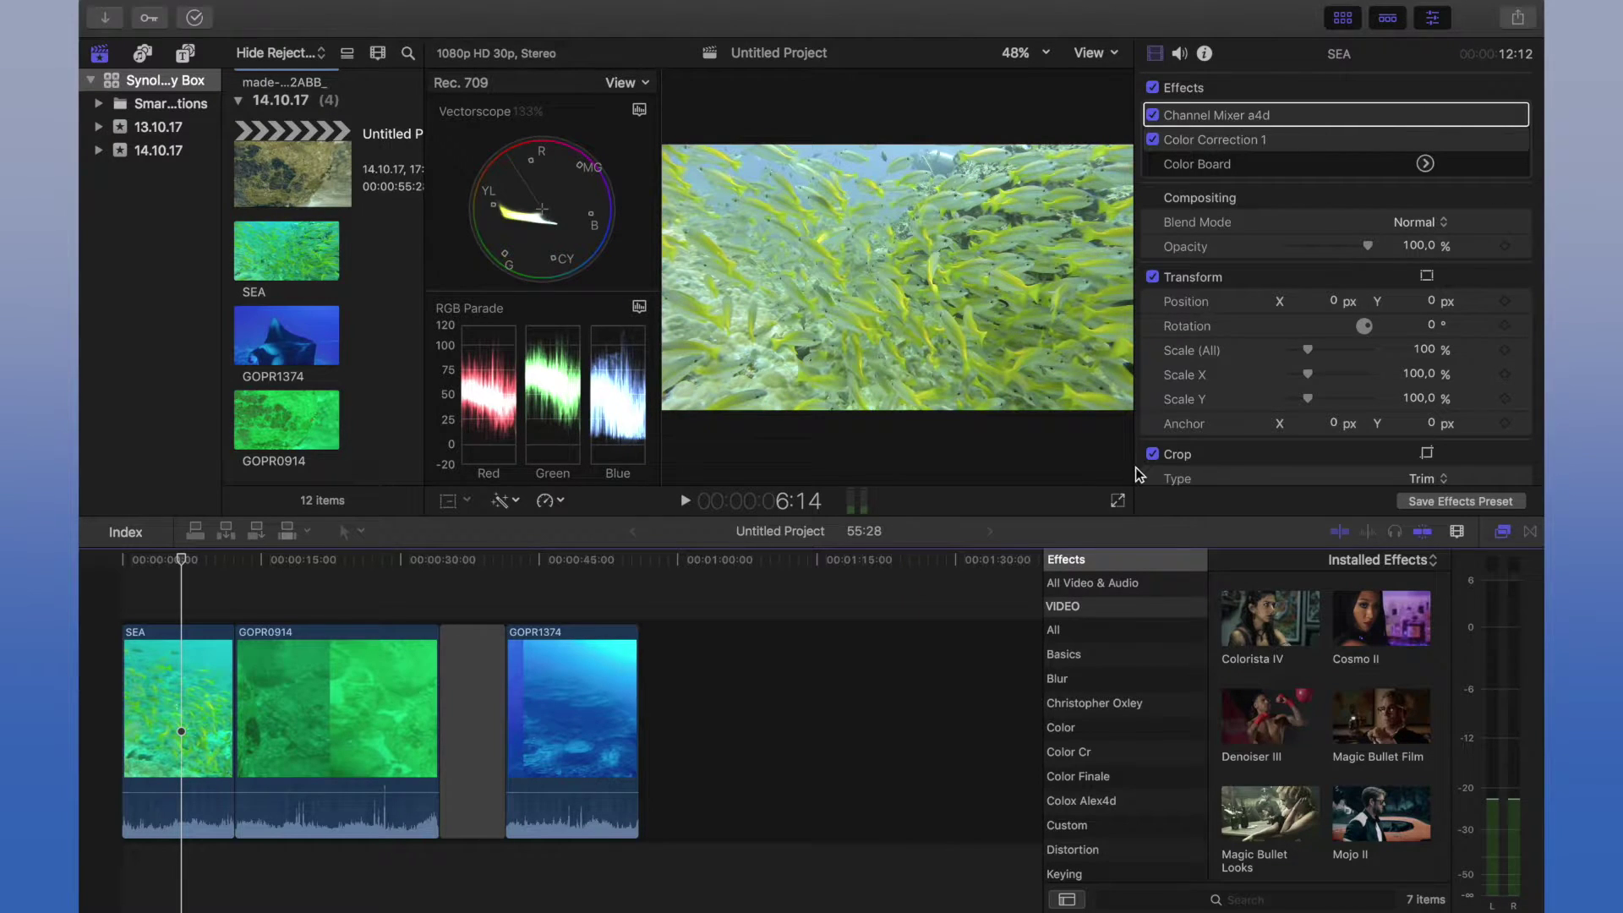
Show the Color effects category and select the clip's Channel Mixer a4d effect
left_click(1120, 680)
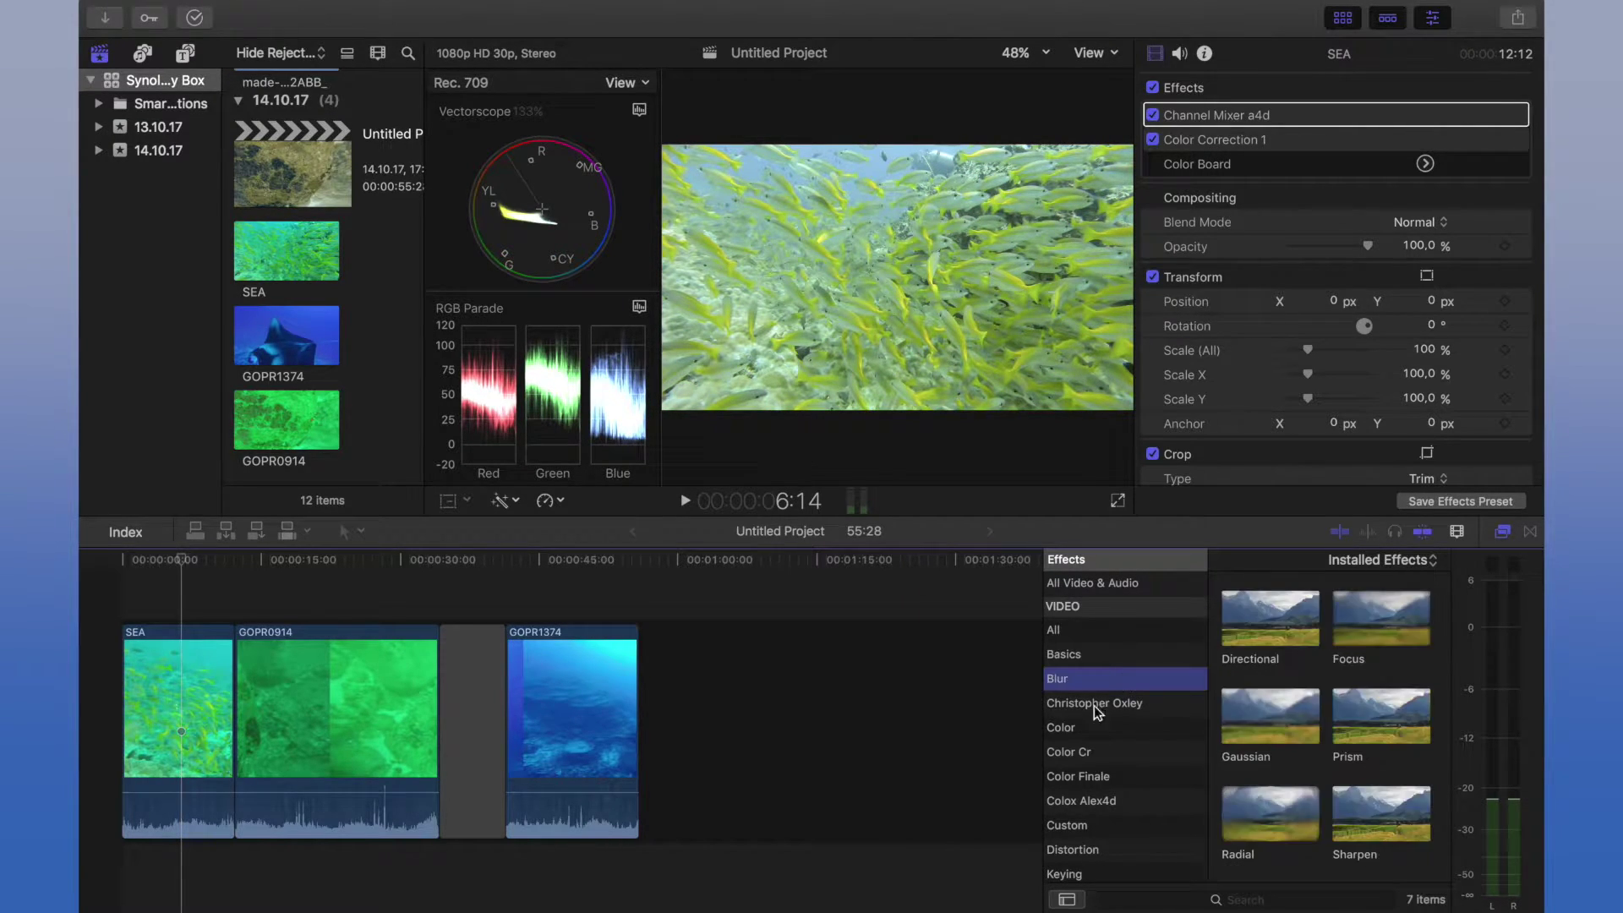
left_click(1072, 729)
left_click(1263, 648)
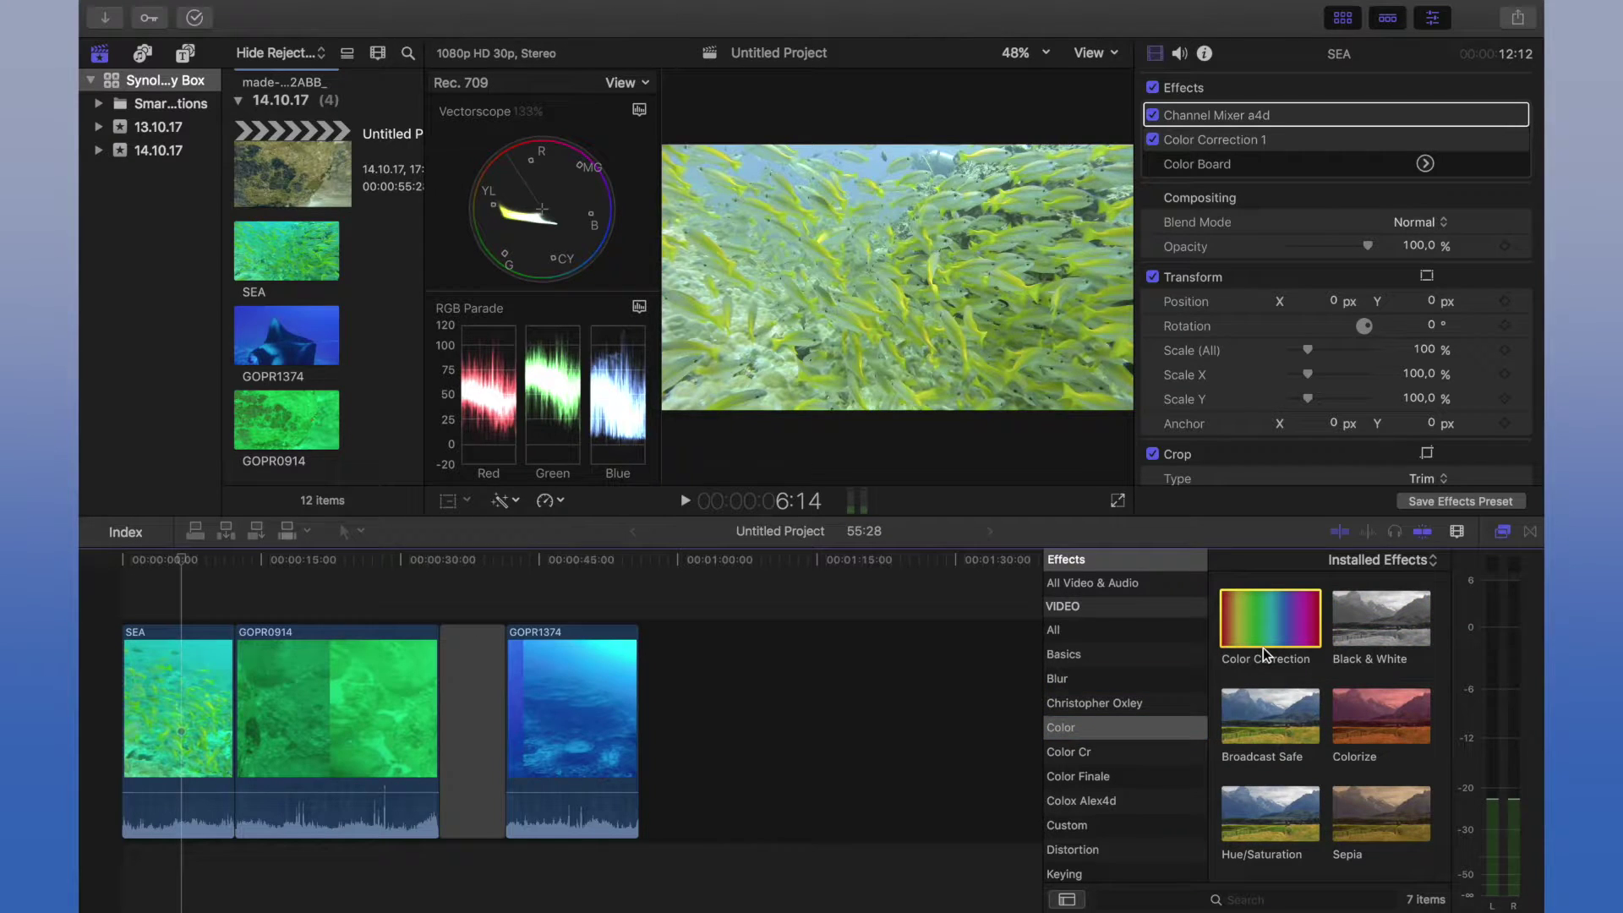
left_click(1192, 120)
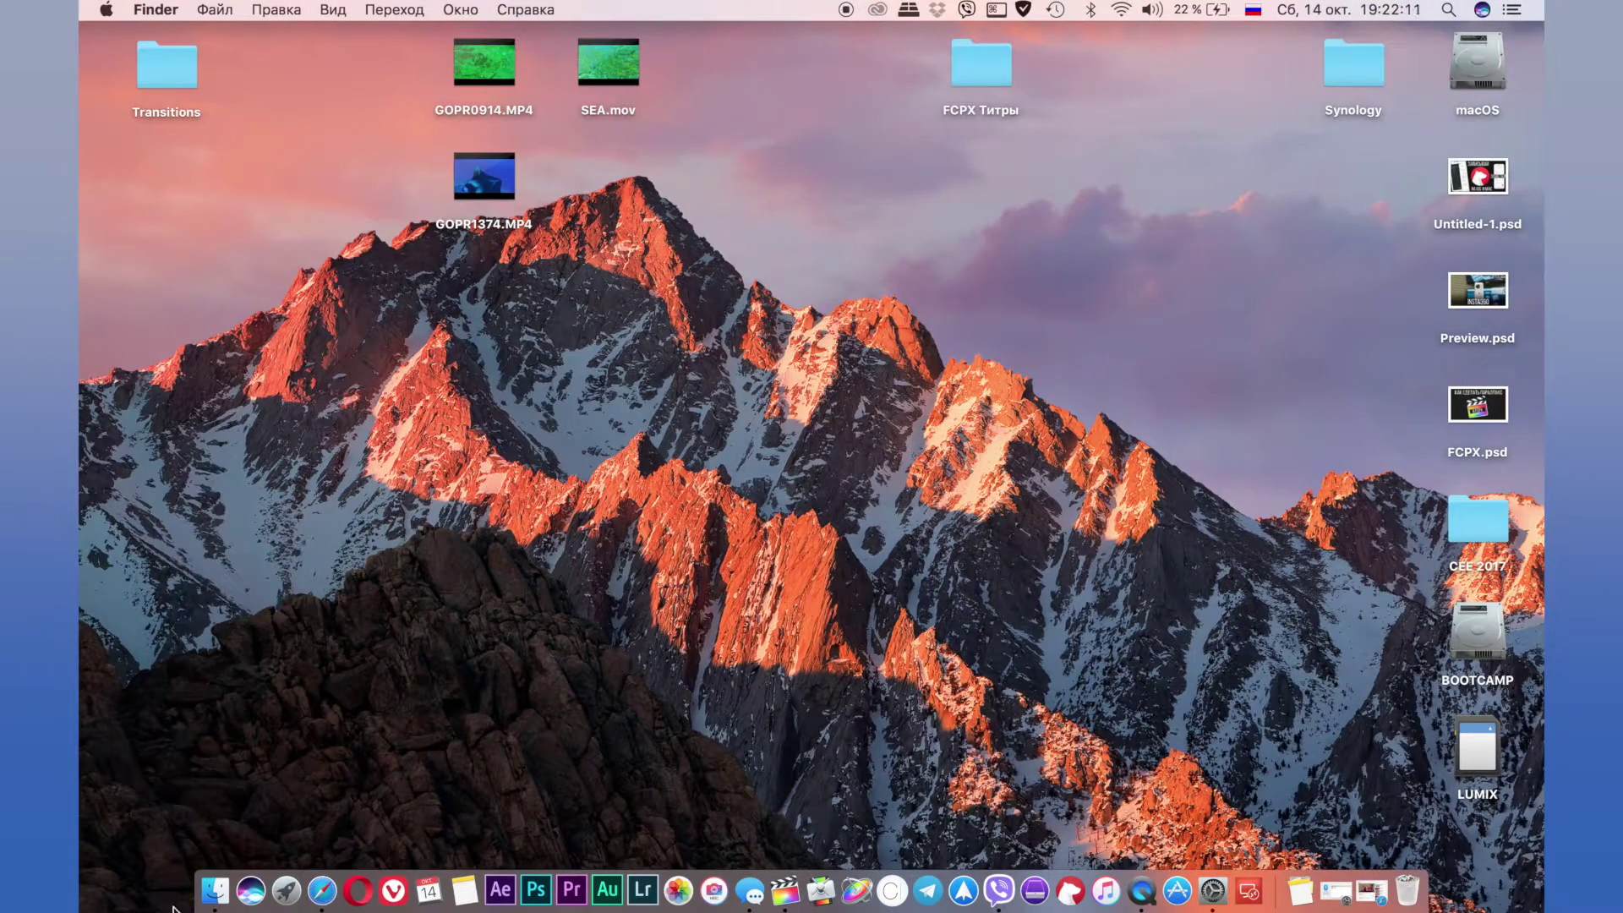
Browse in Finder to Фильмы > Motion Templates > Effects > Colox Alex4d, then close the window
left_click(215, 890)
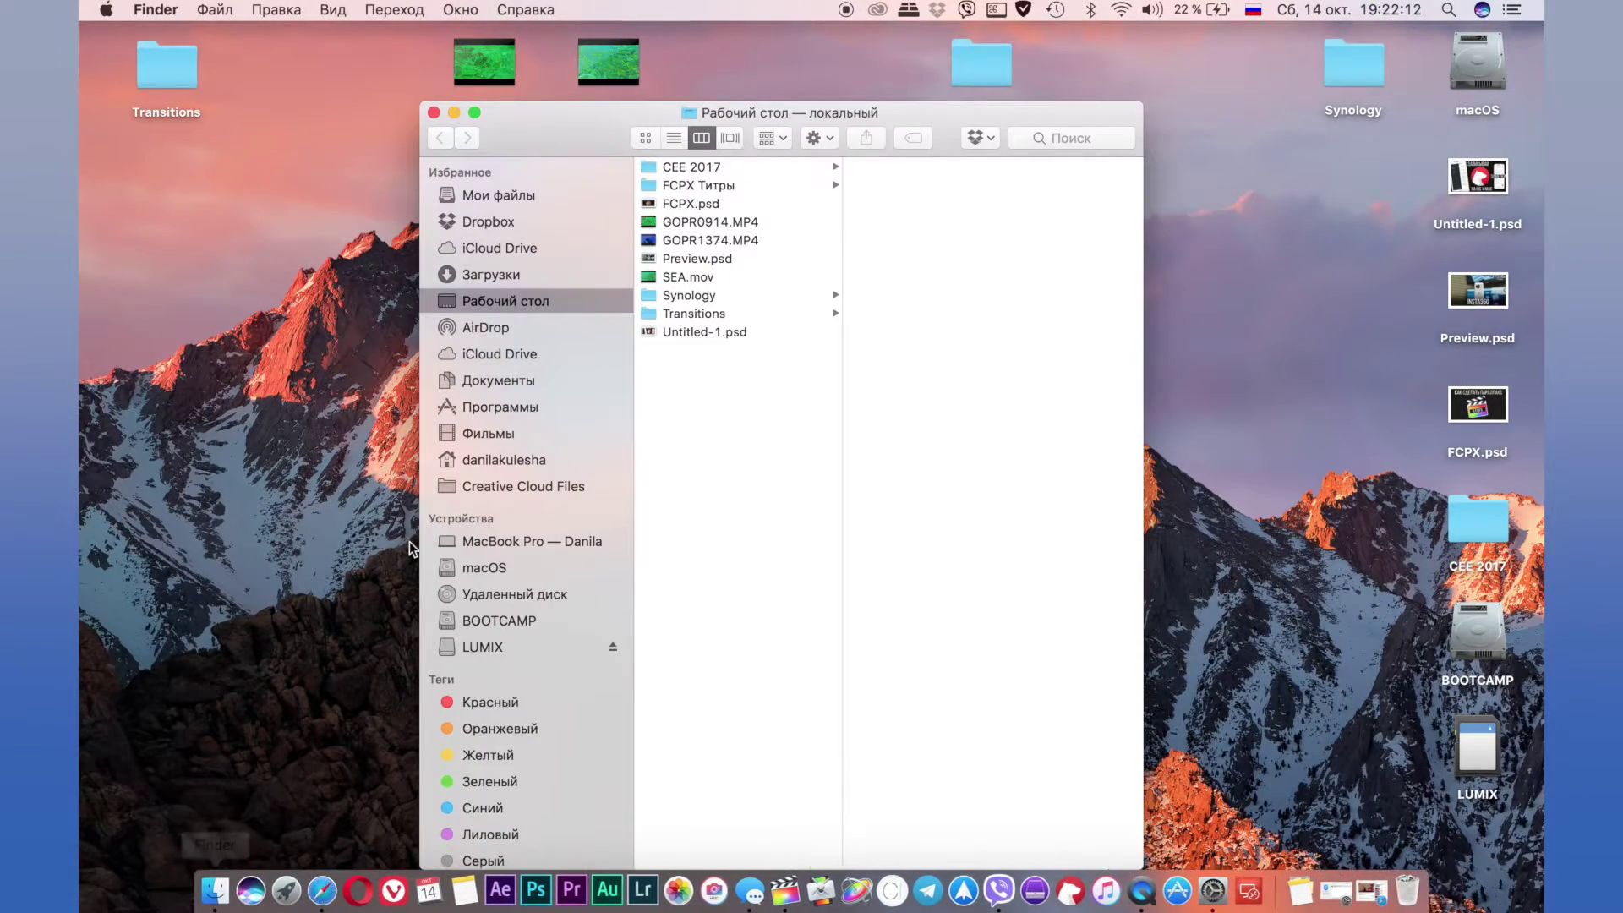
left_click(489, 433)
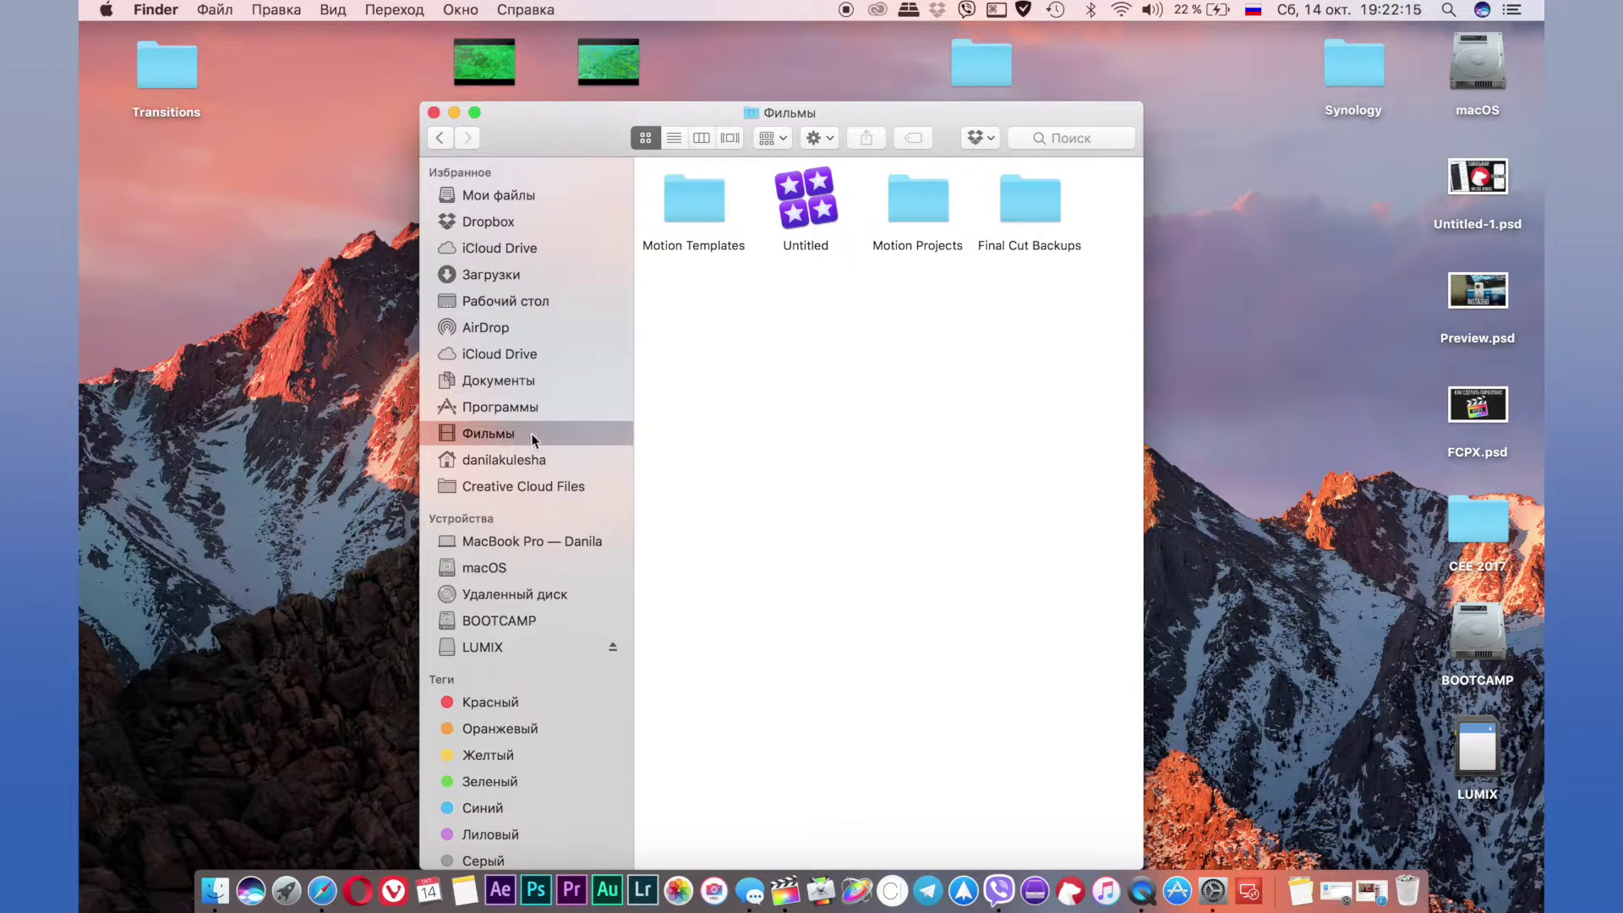
double_click(702, 235)
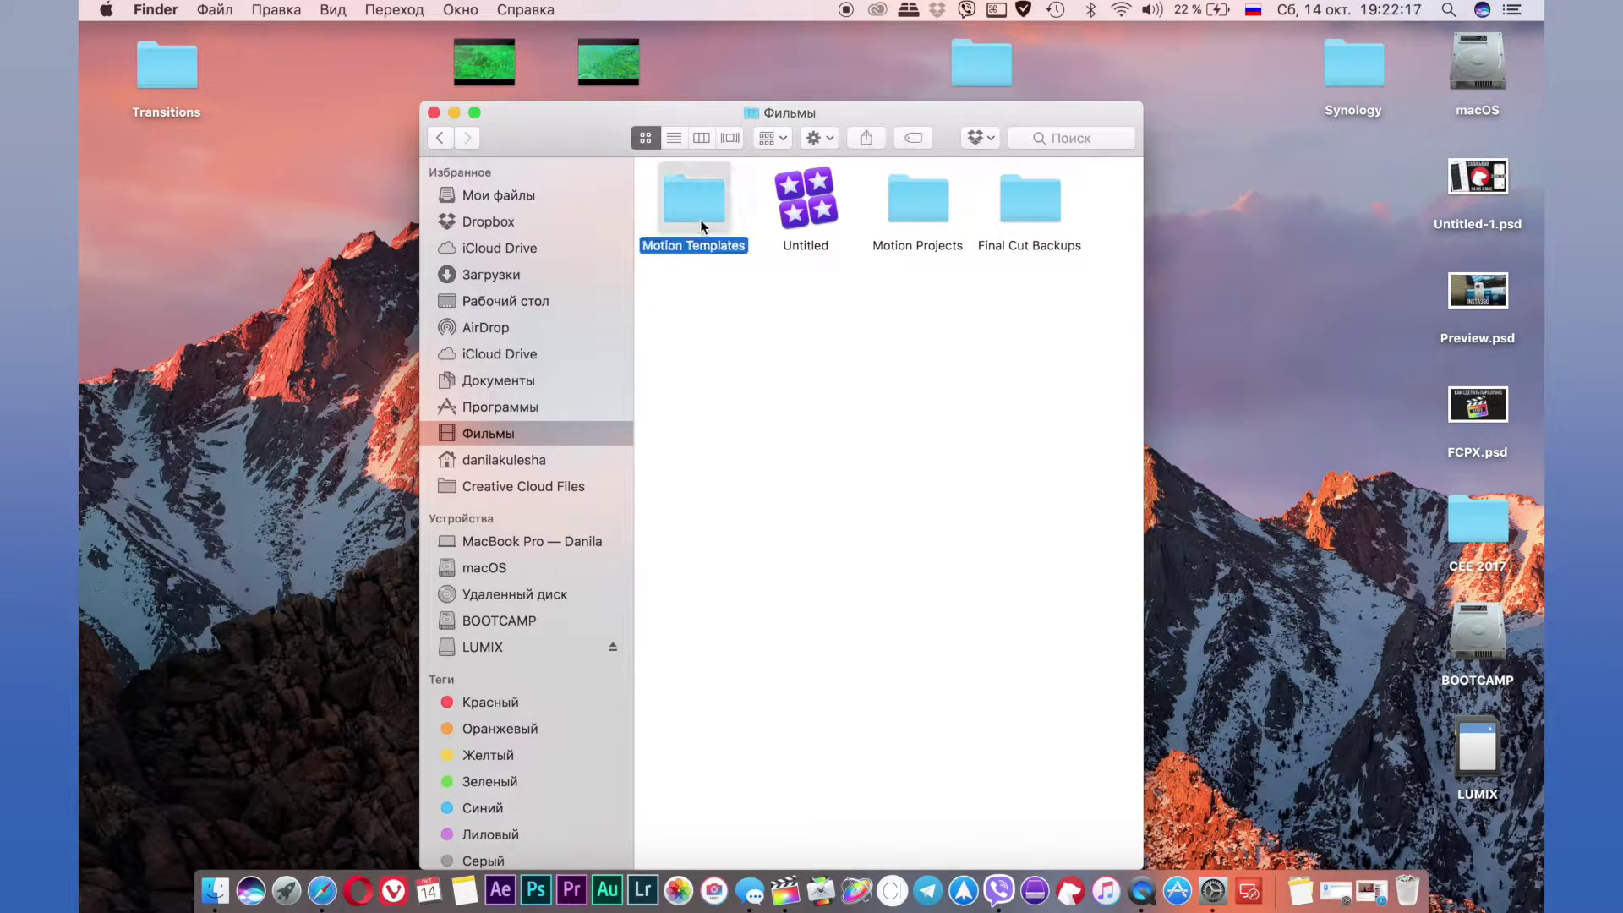
left_click(825, 205)
double_click(825, 205)
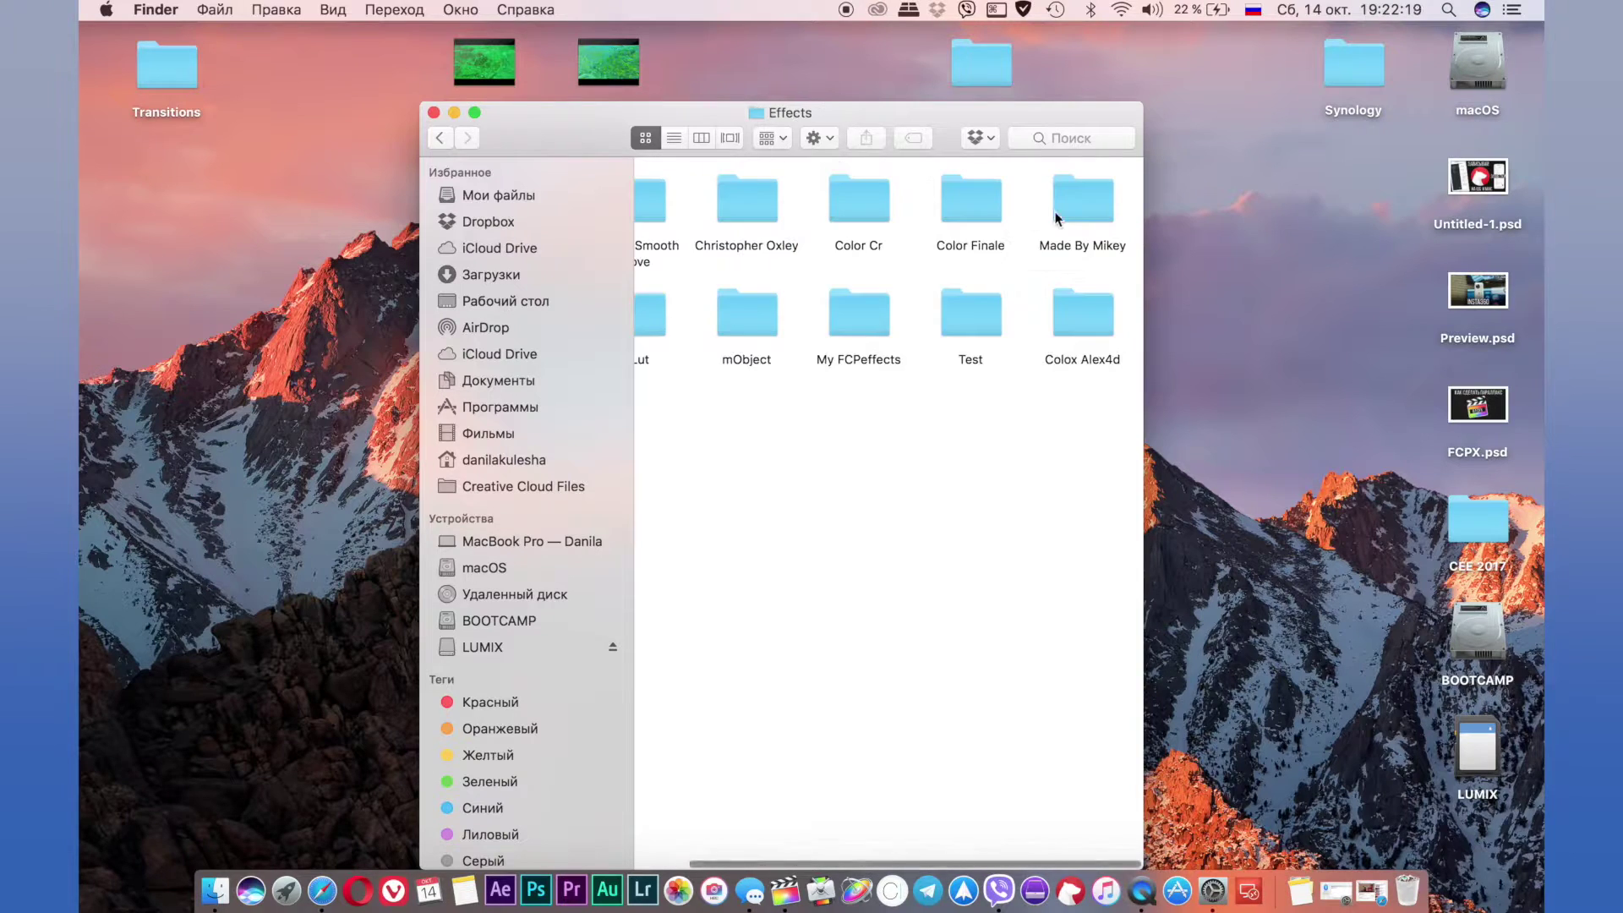
double_click(1053, 315)
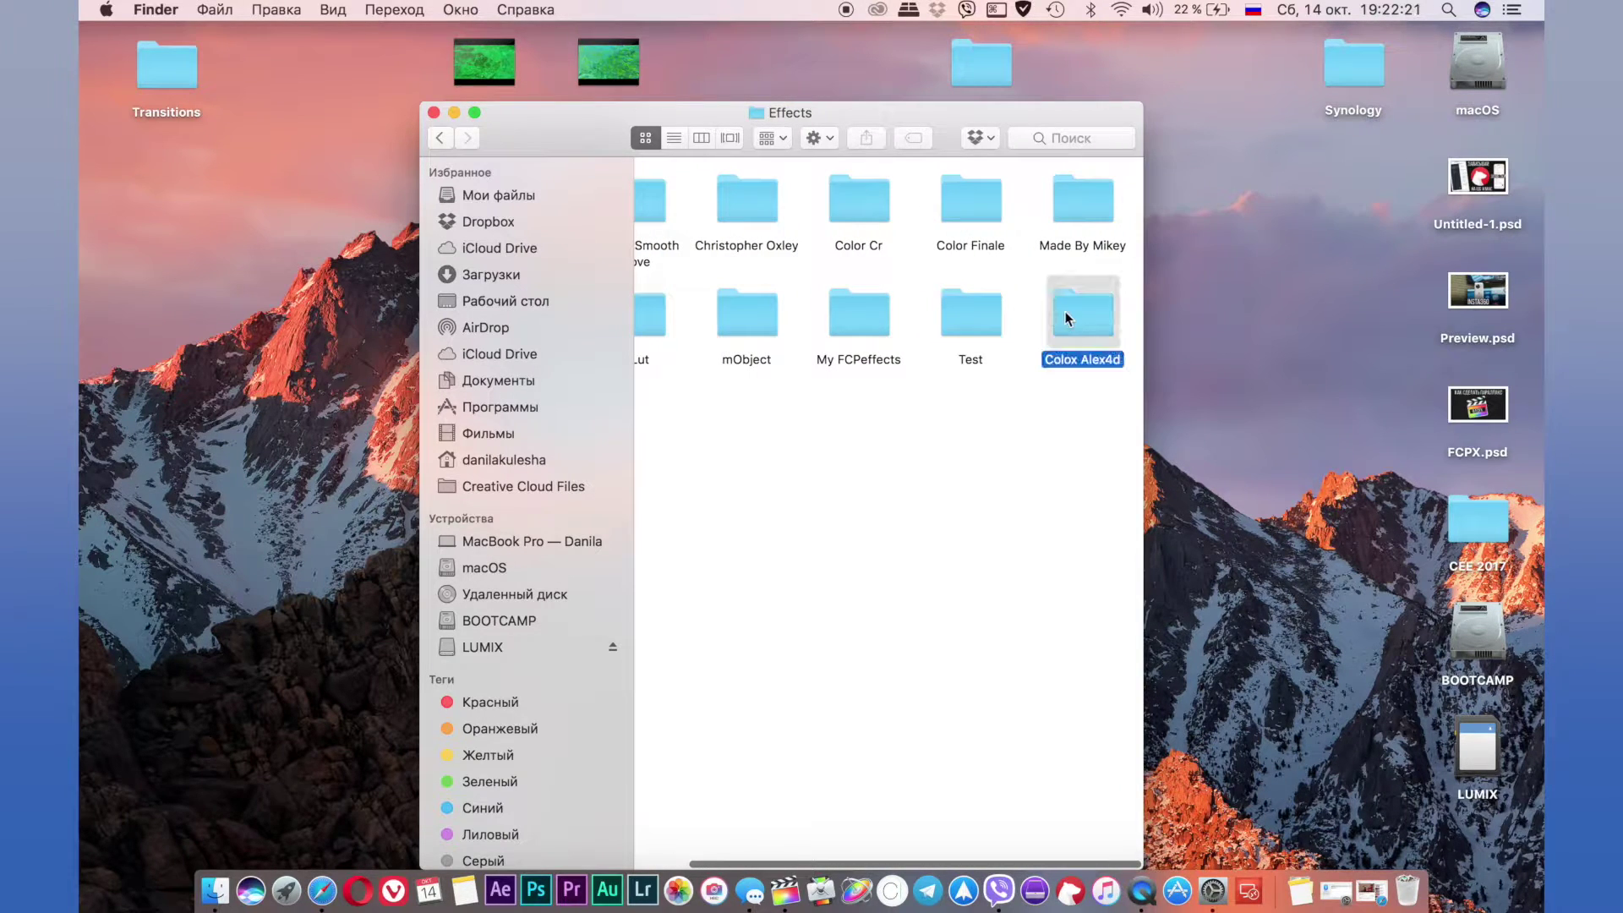
left_click(434, 113)
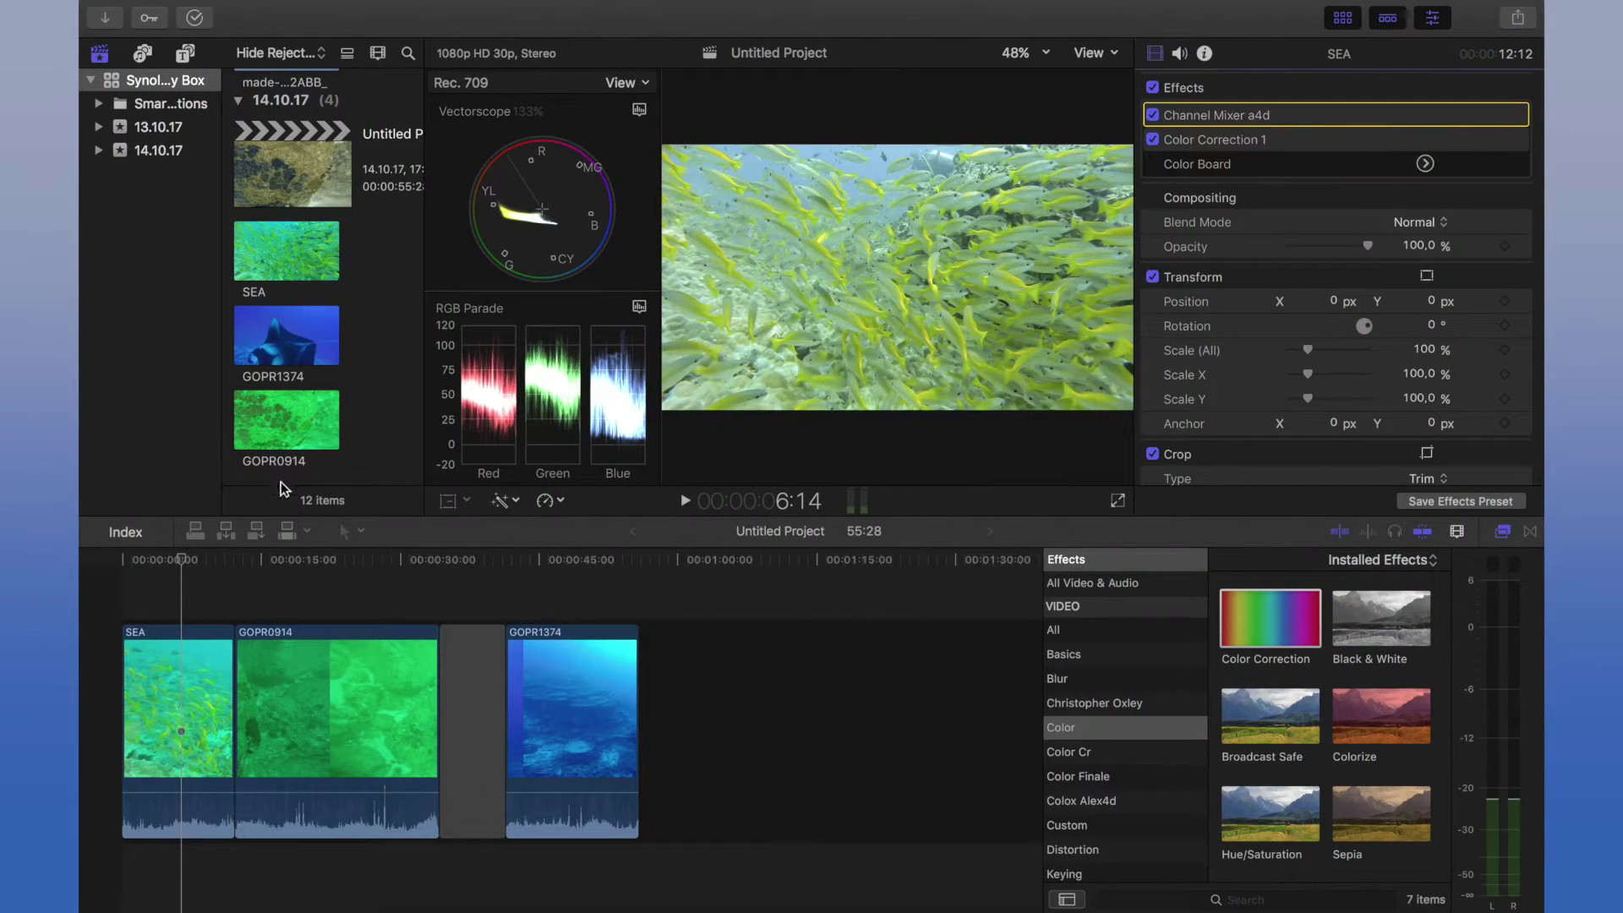
Remove the Channel Mixer a4d and Color Correction 1 effects from the SEA clip
left_click(188, 723)
left_click(1246, 120)
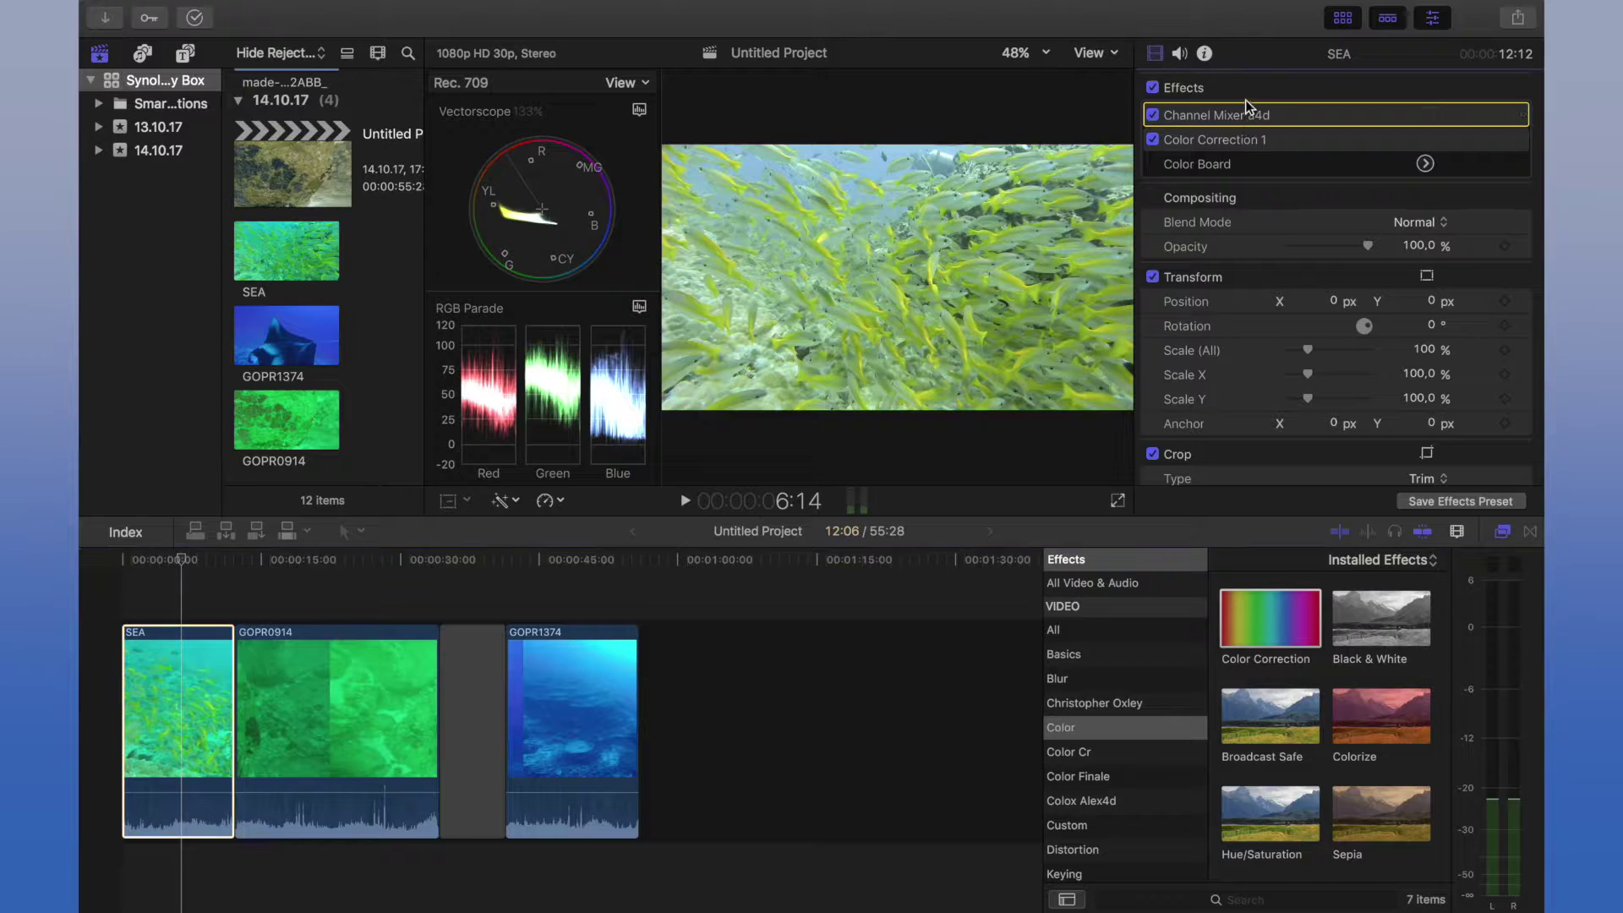
key("Delete")
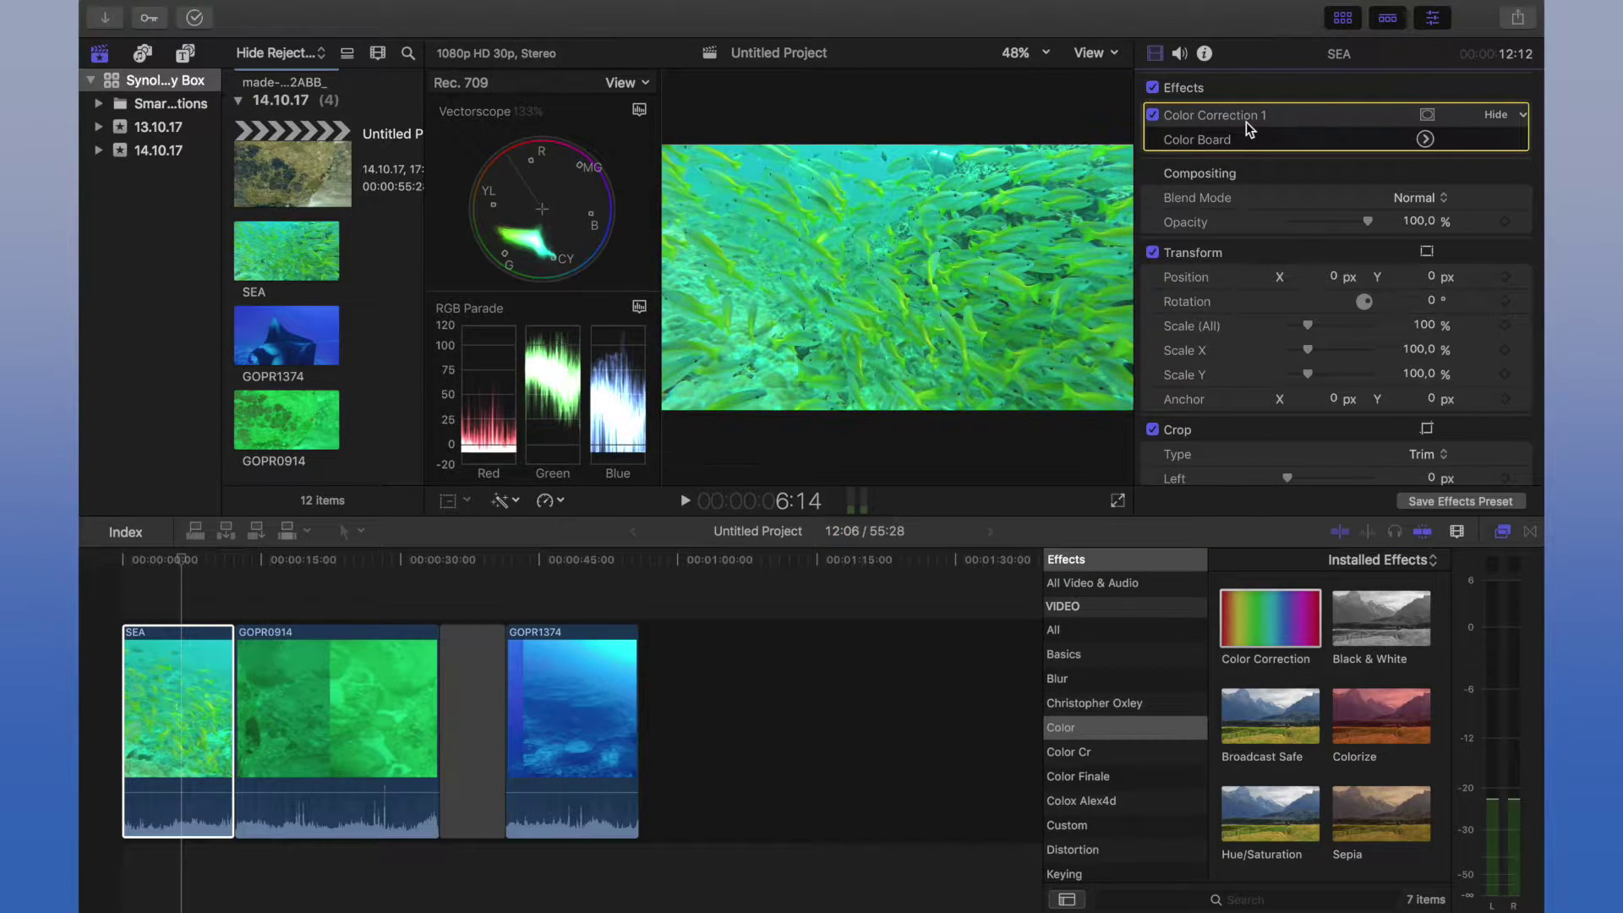
key("Delete")
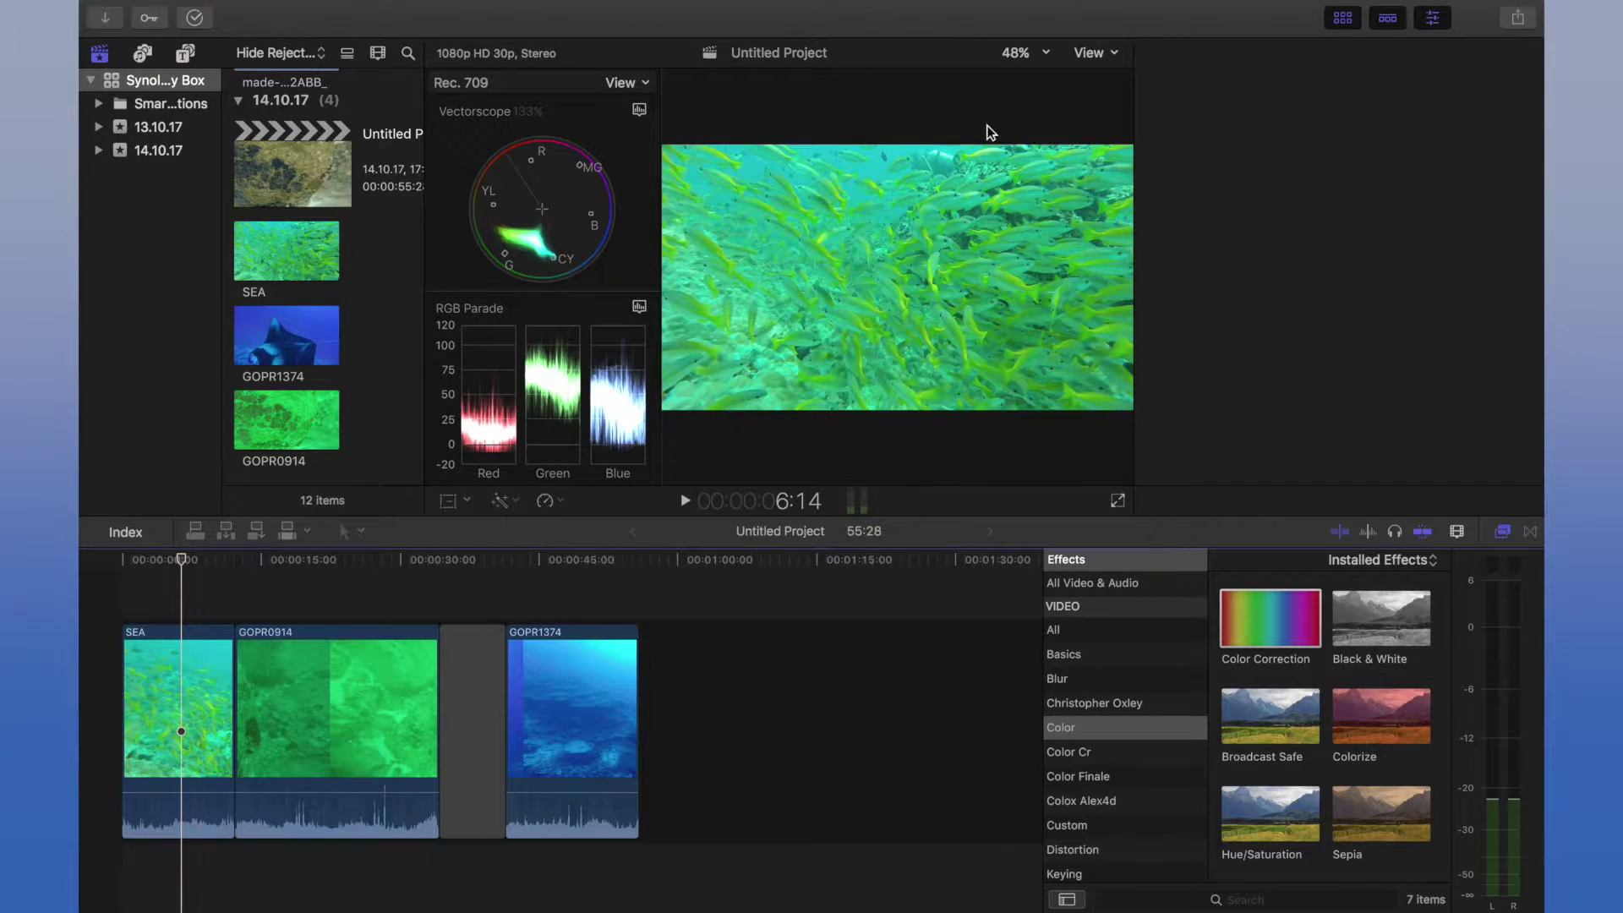
Set the viewer to show a Vectorscope and an RGB Parade waveform for the SEA clip
left_click(1094, 53)
key("Down")
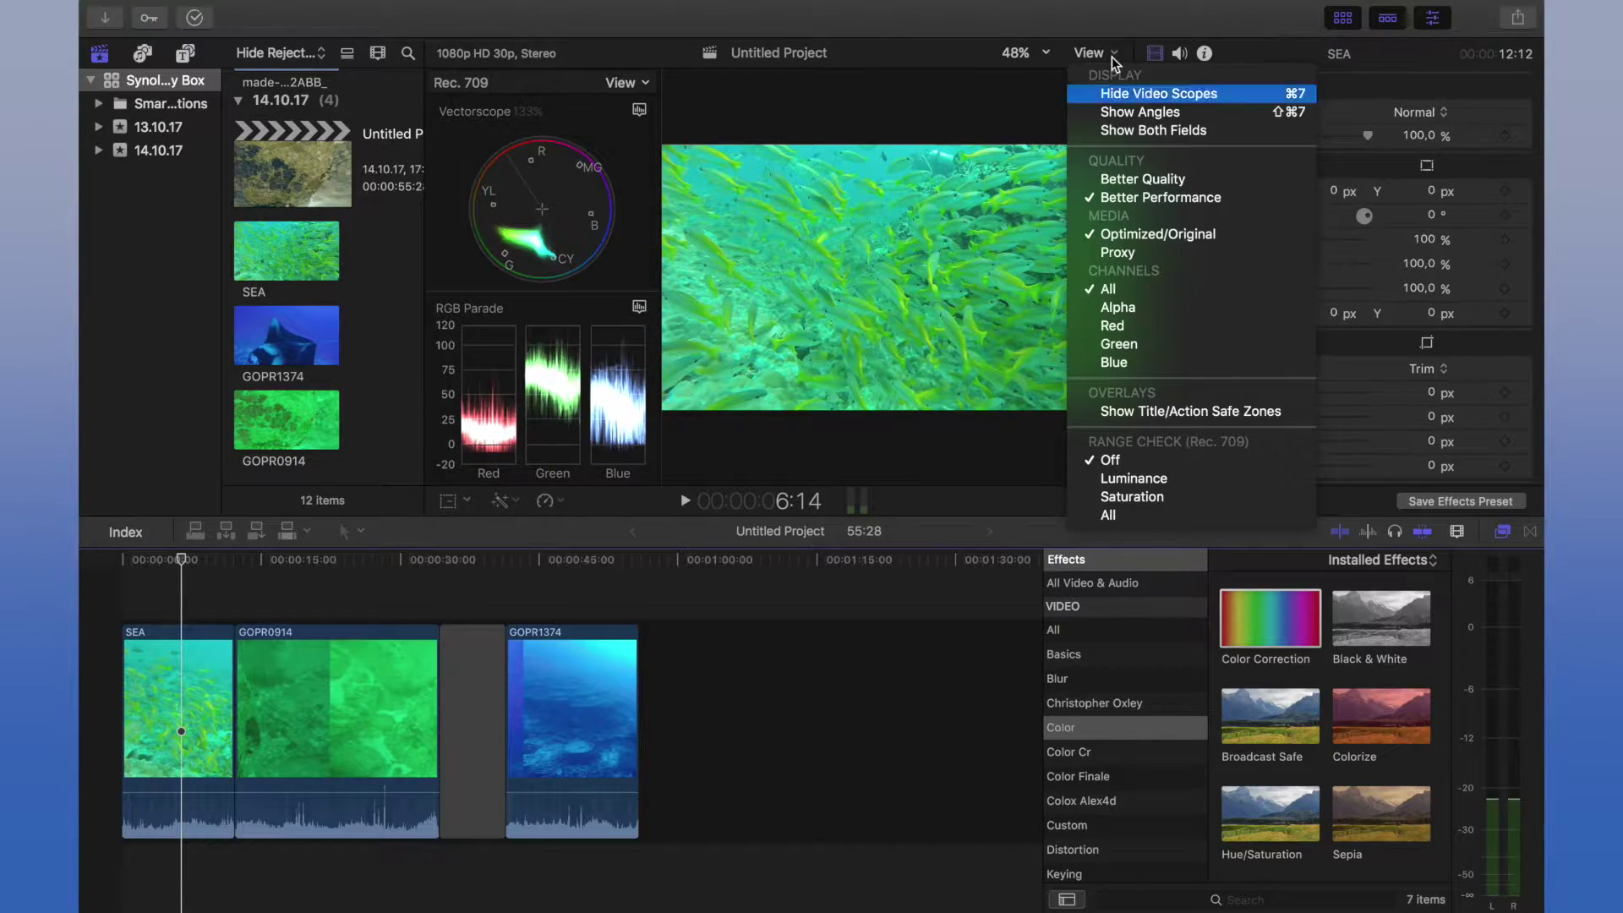
key("Return")
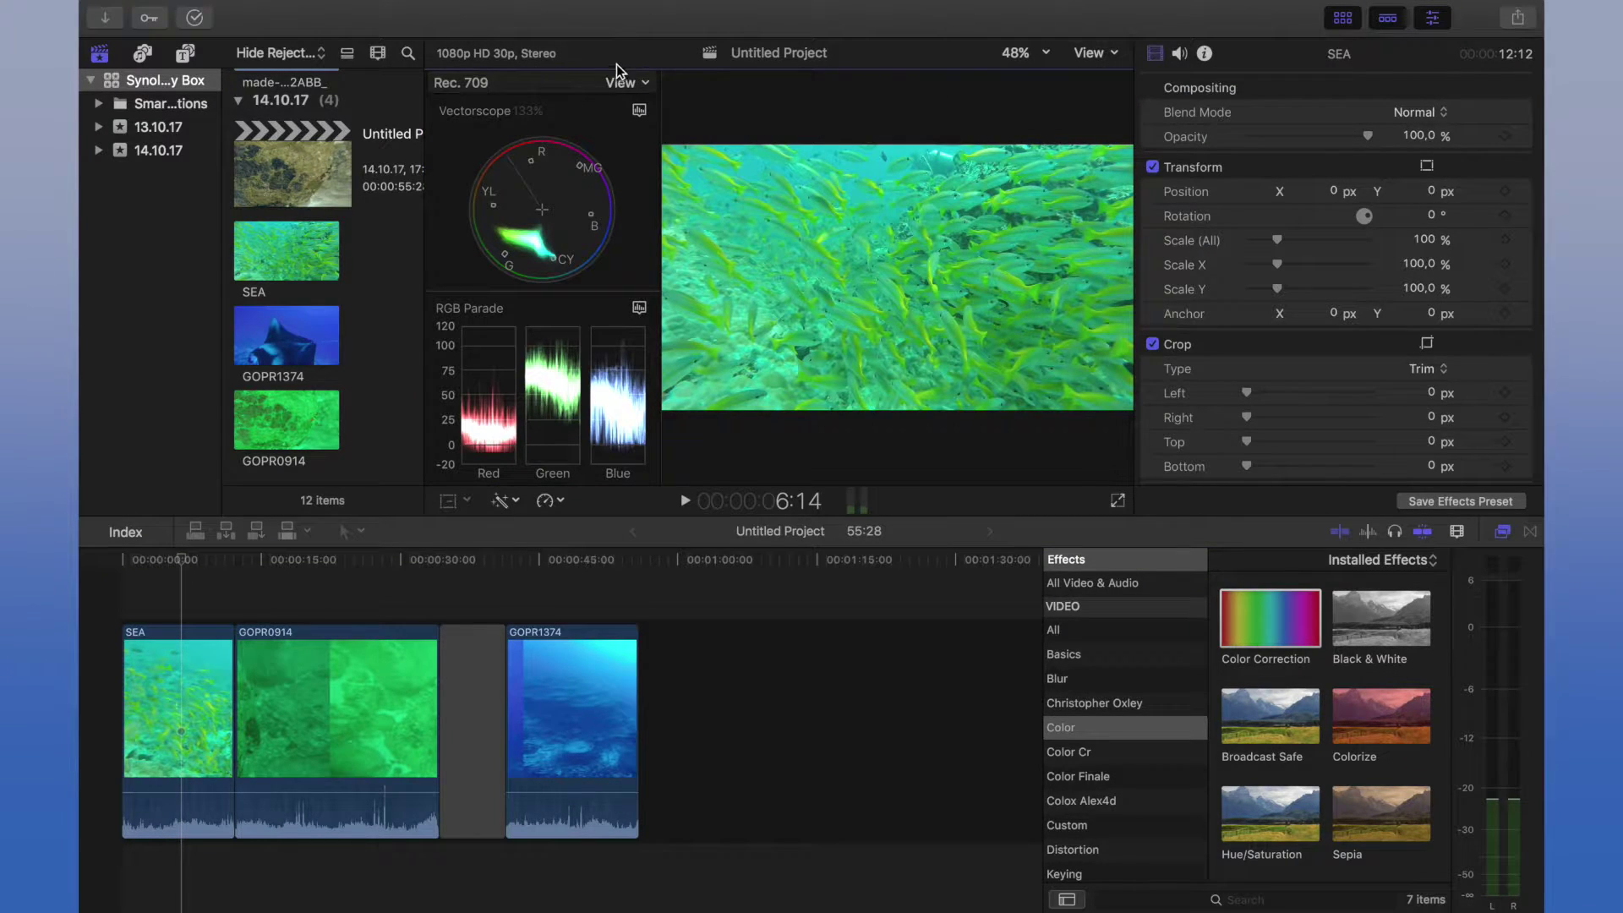
left_click(620, 82)
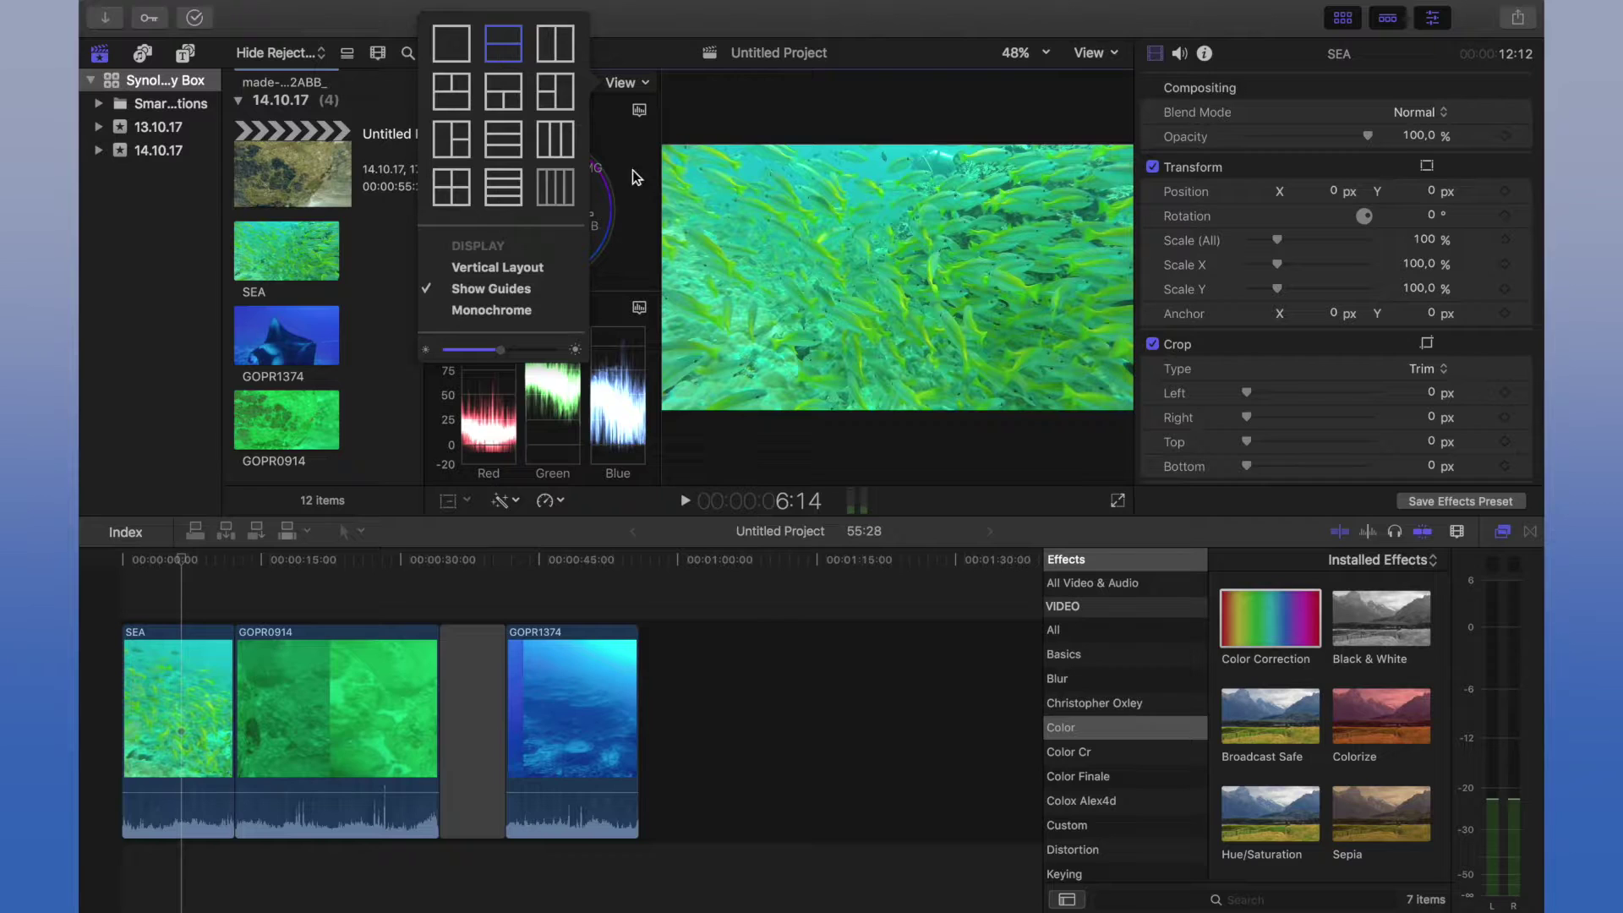
left_click(640, 109)
left_click(690, 156)
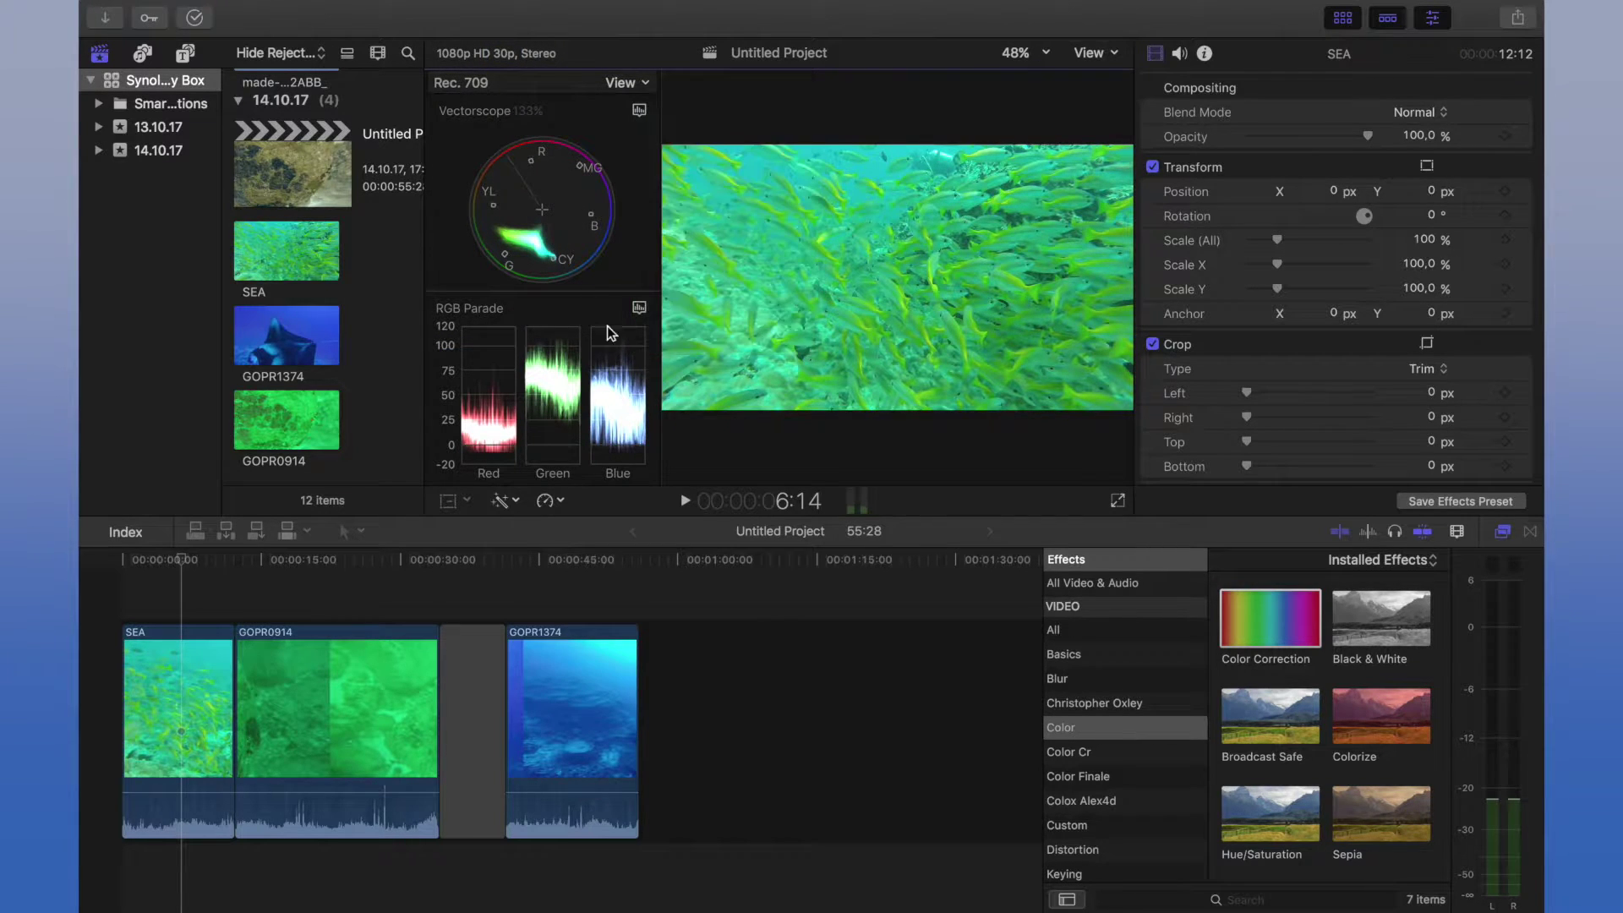
left_click(640, 306)
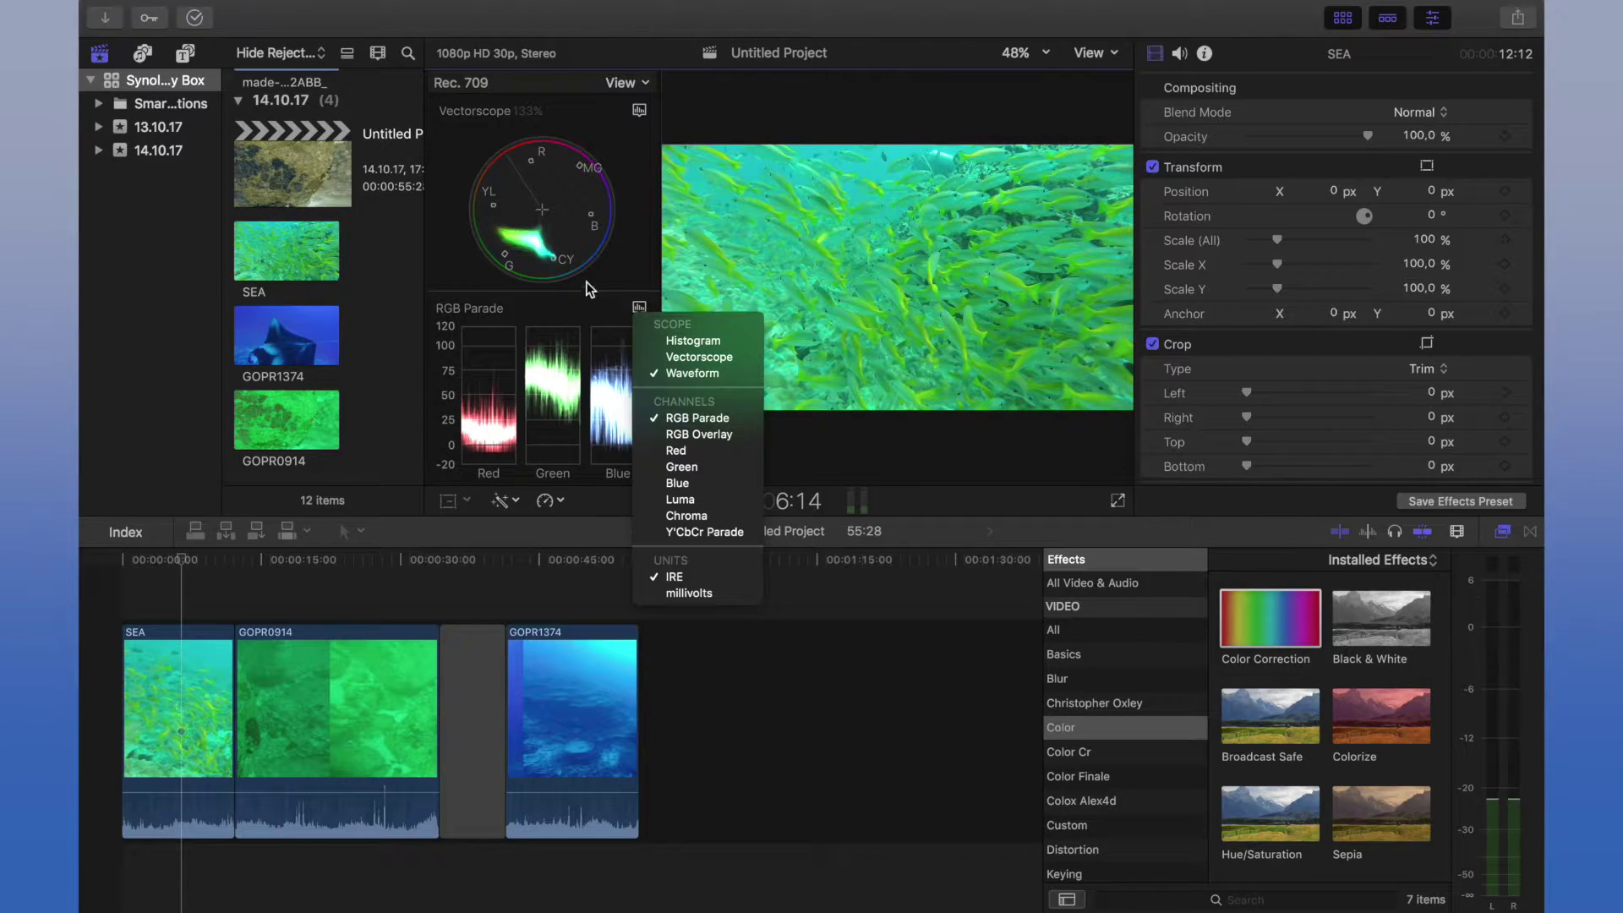
left_click(645, 295)
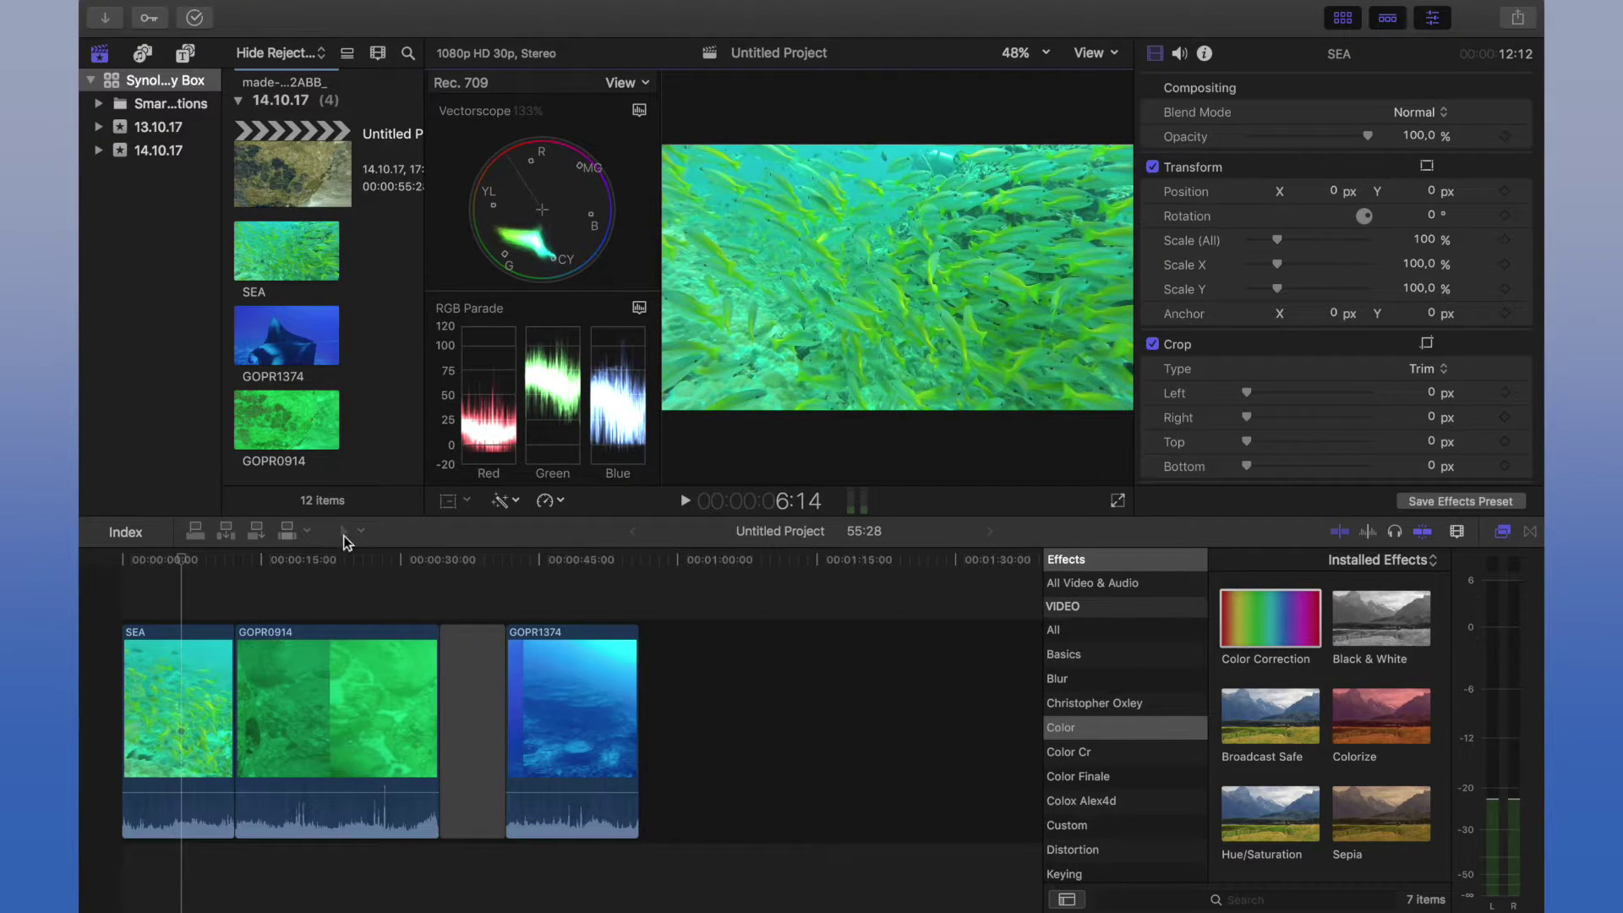
Turn off the GOPR0914 rock and GOPR1374 manta clips' corrections to compare them with their originals
left_click(321, 572)
left_click(322, 771)
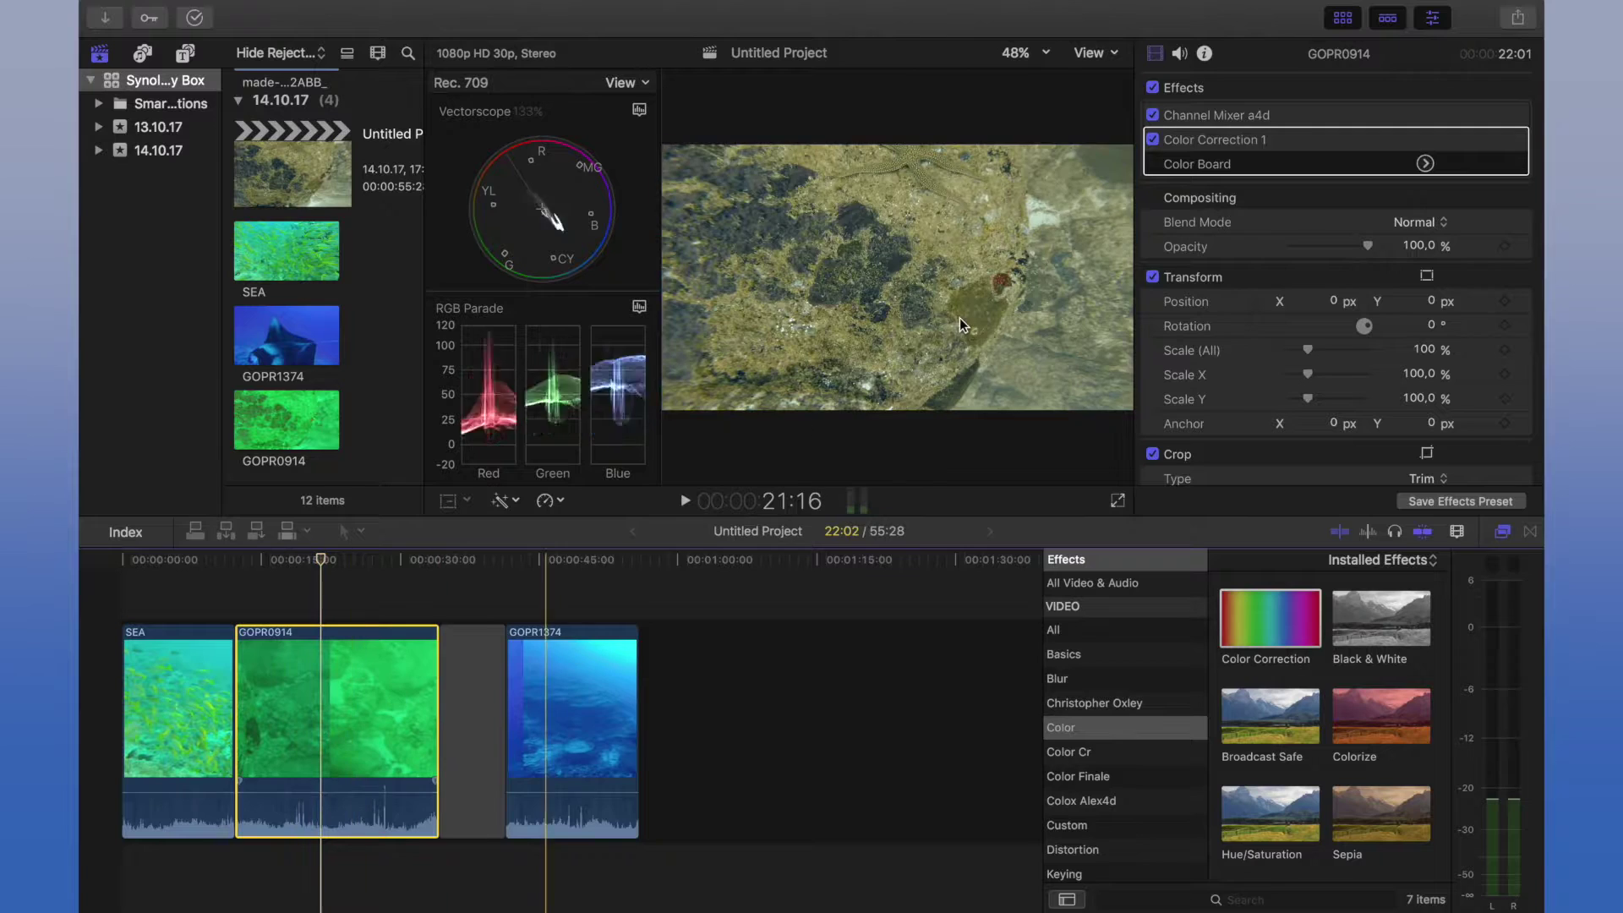
left_click(1152, 88)
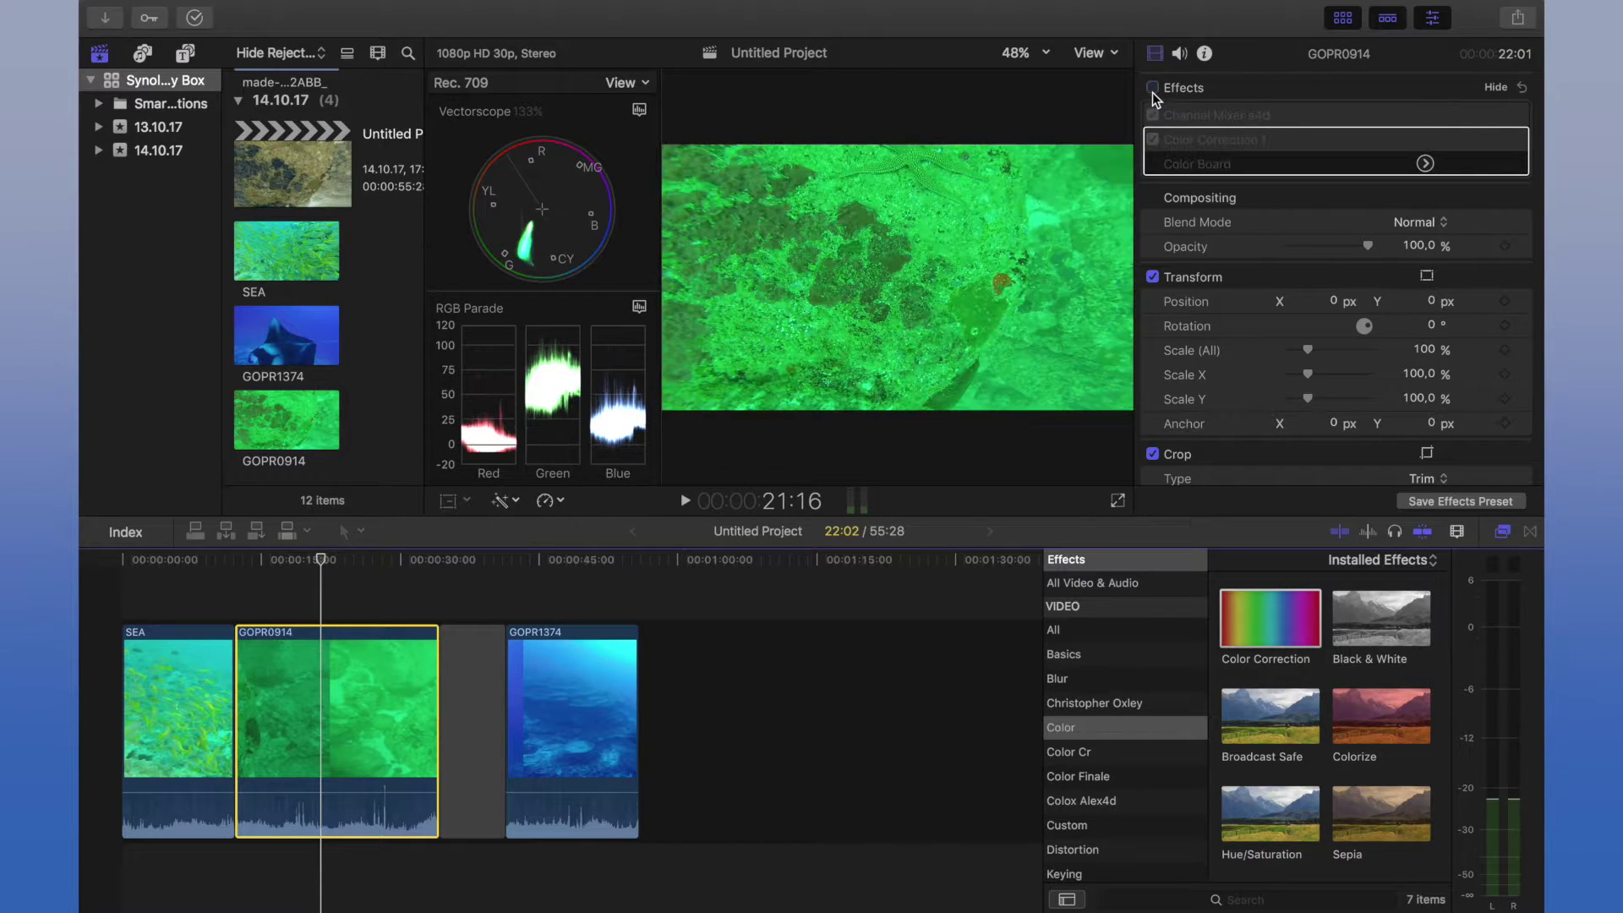
left_click(184, 585)
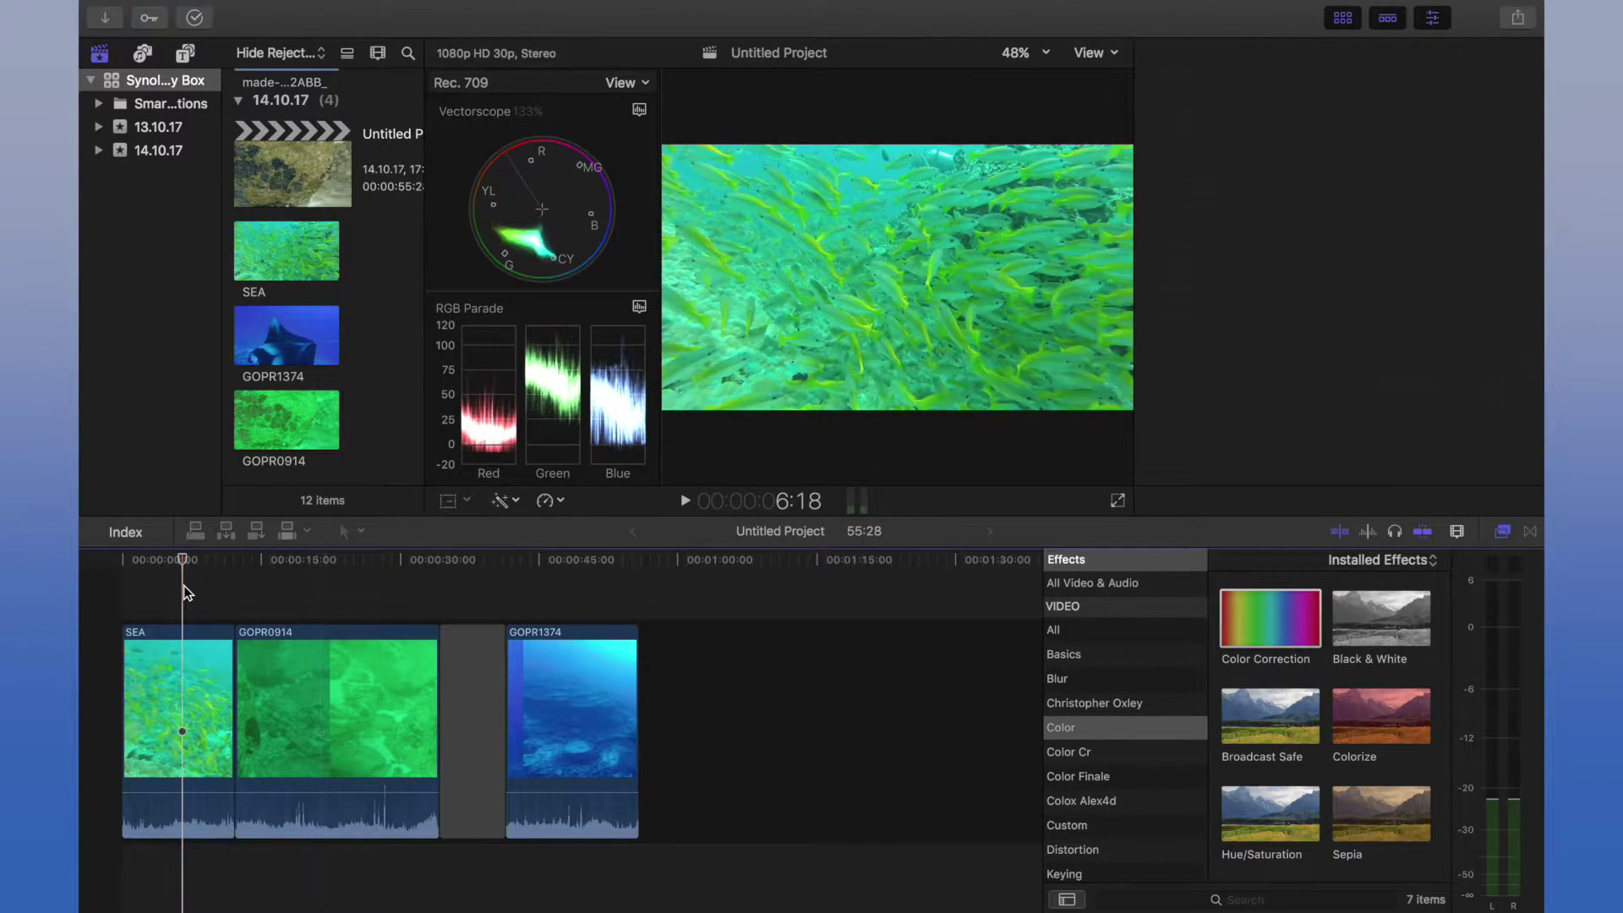
left_click(580, 683)
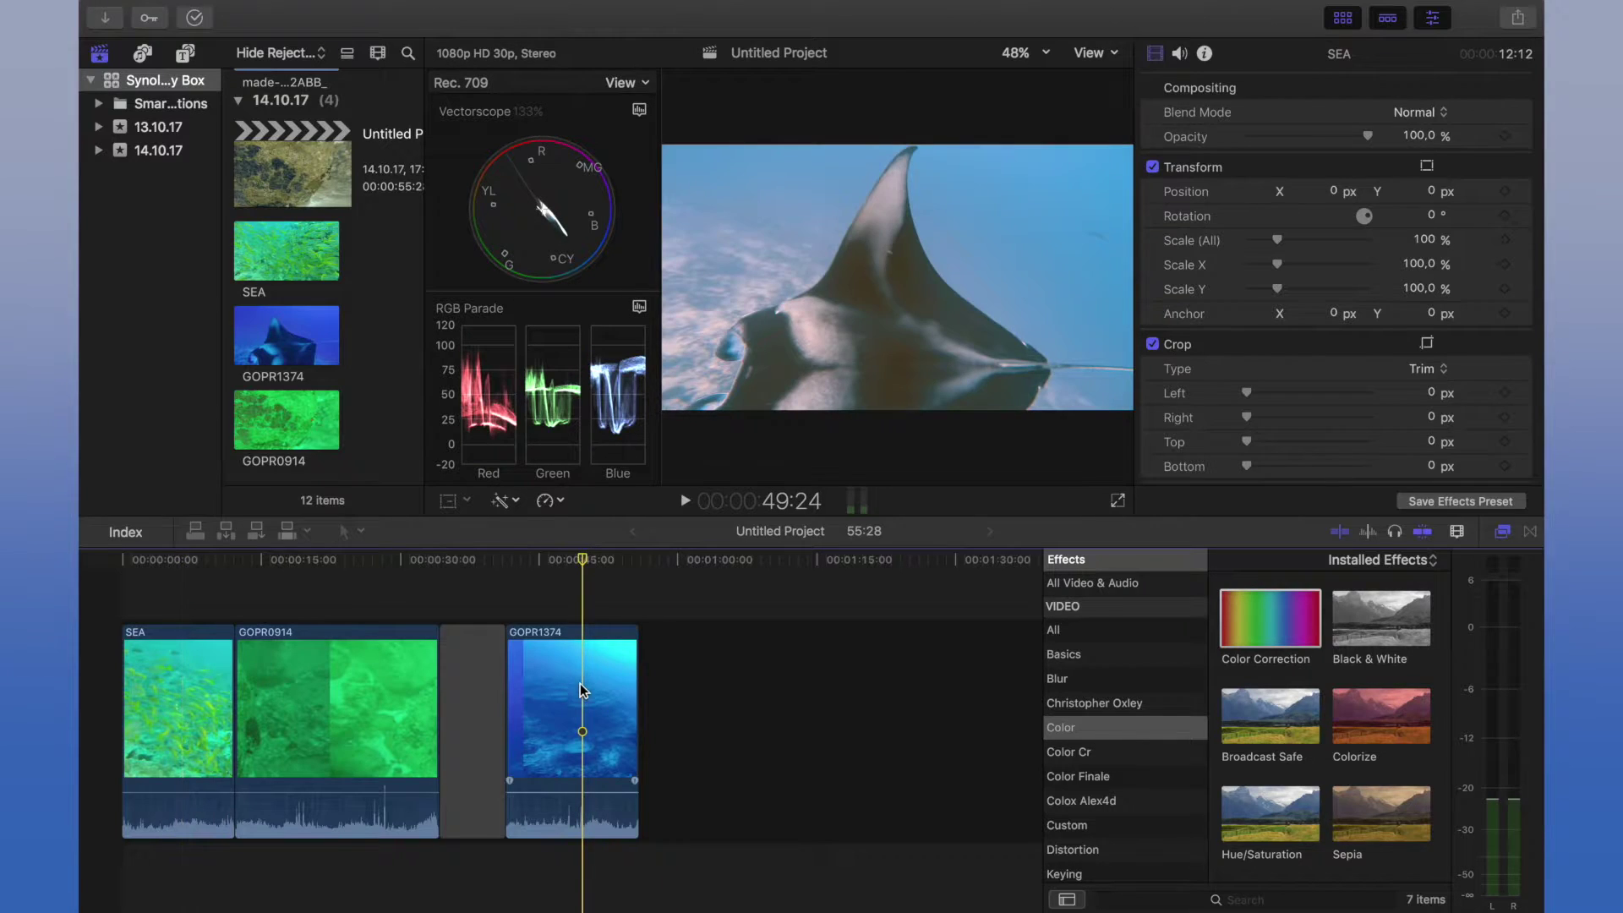
left_click(1152, 88)
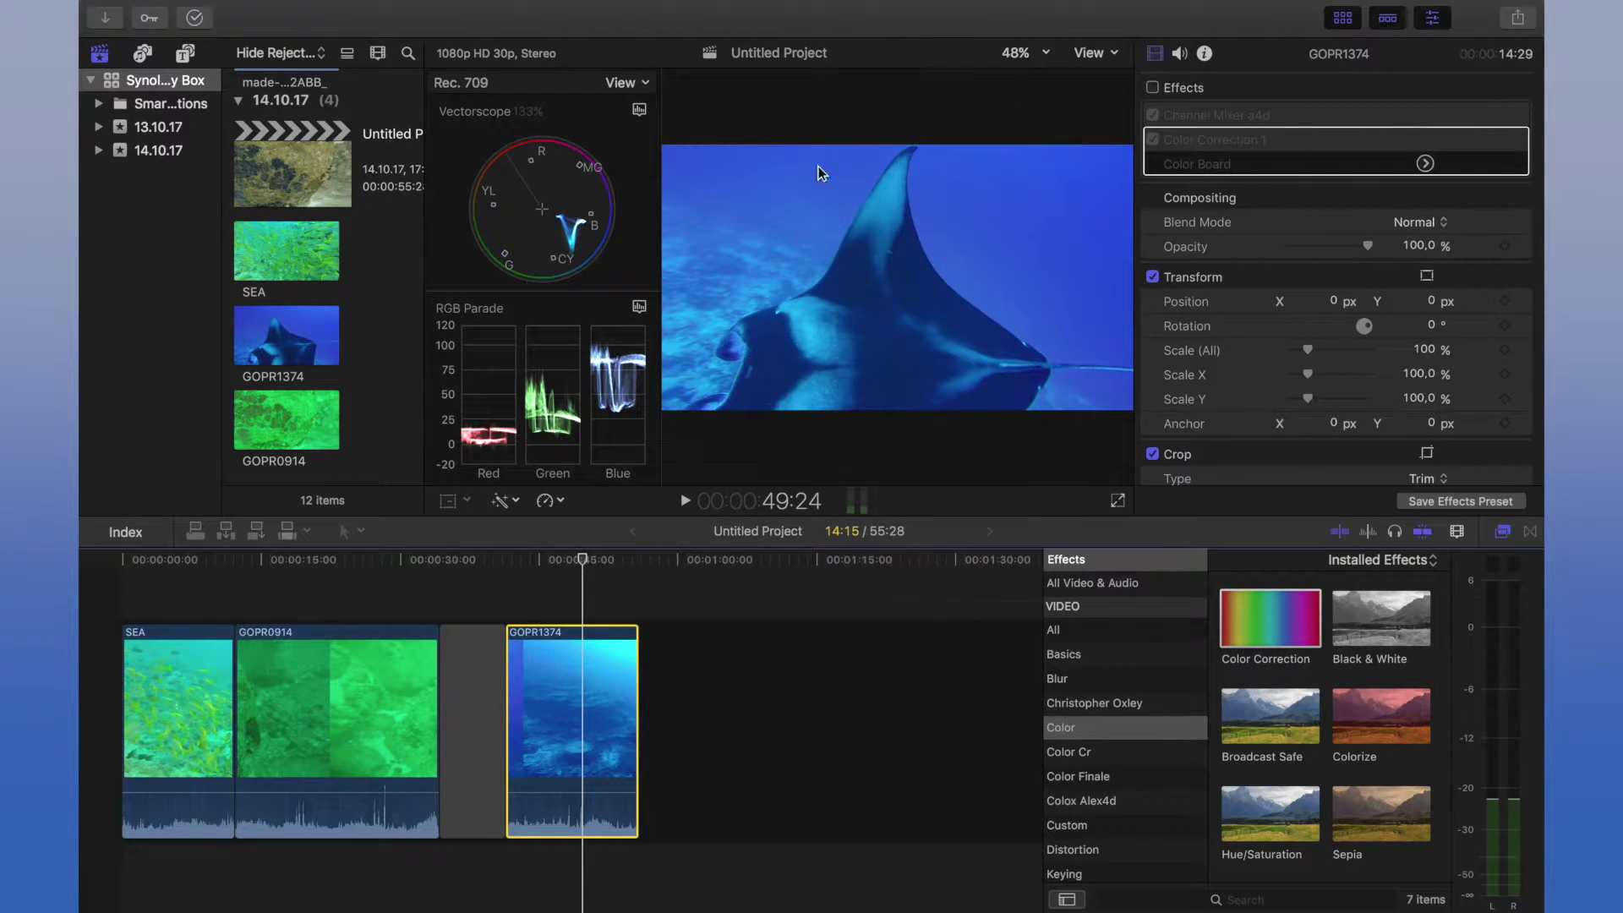
left_click(168, 577)
Apply Channel Mixer a4d from the Colox Alex4d collection to the SEA fish clip
left_click(181, 569)
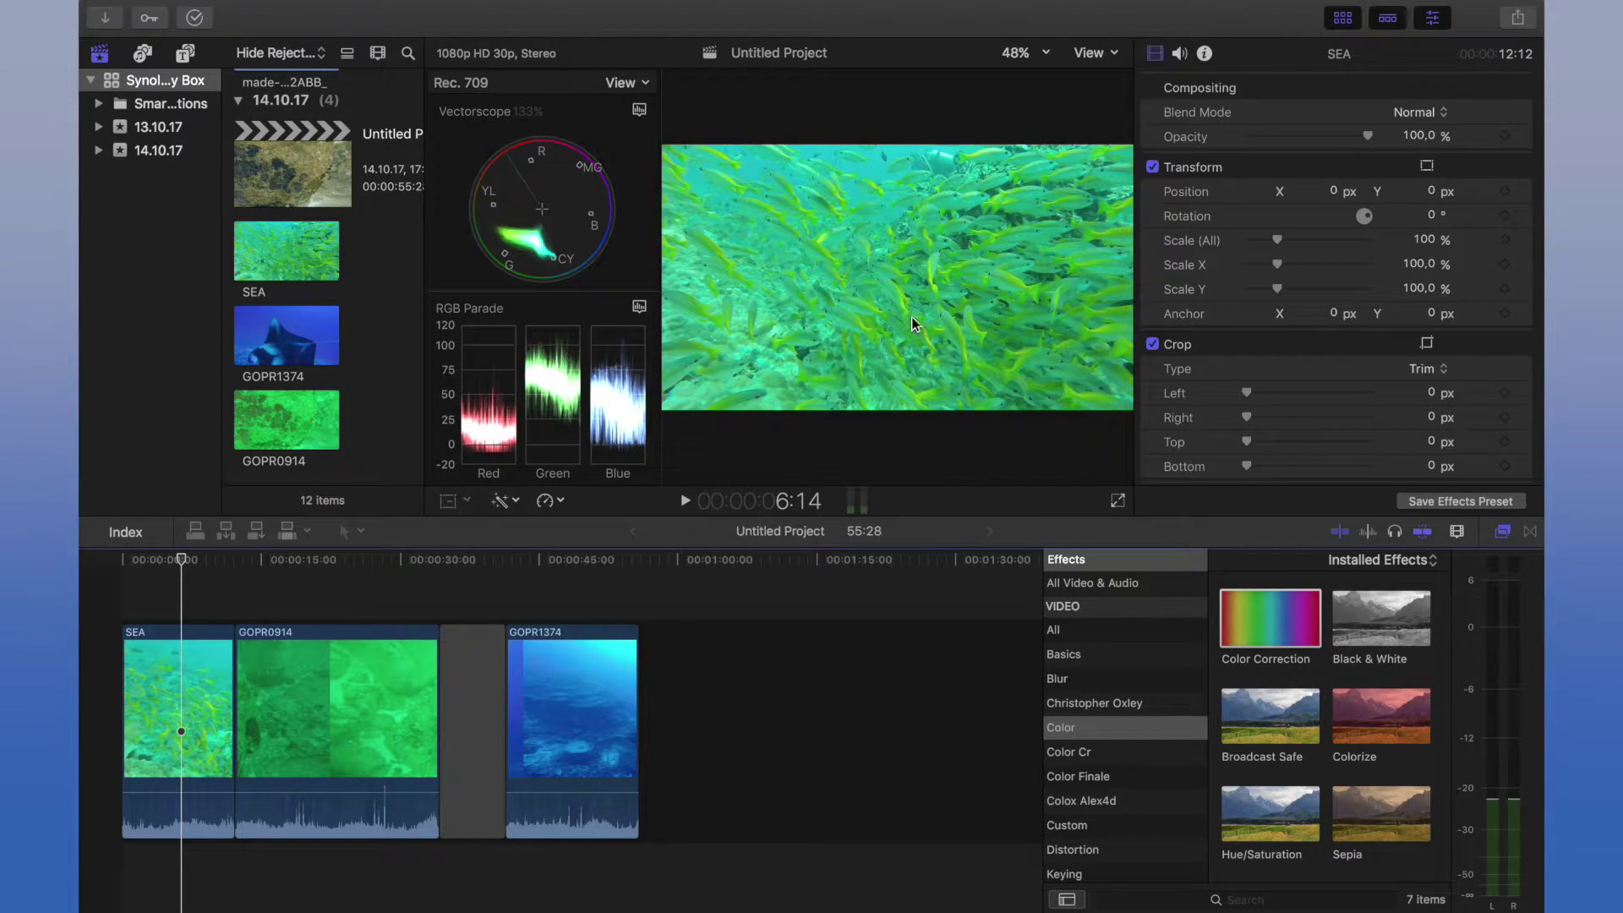
left_click(1113, 799)
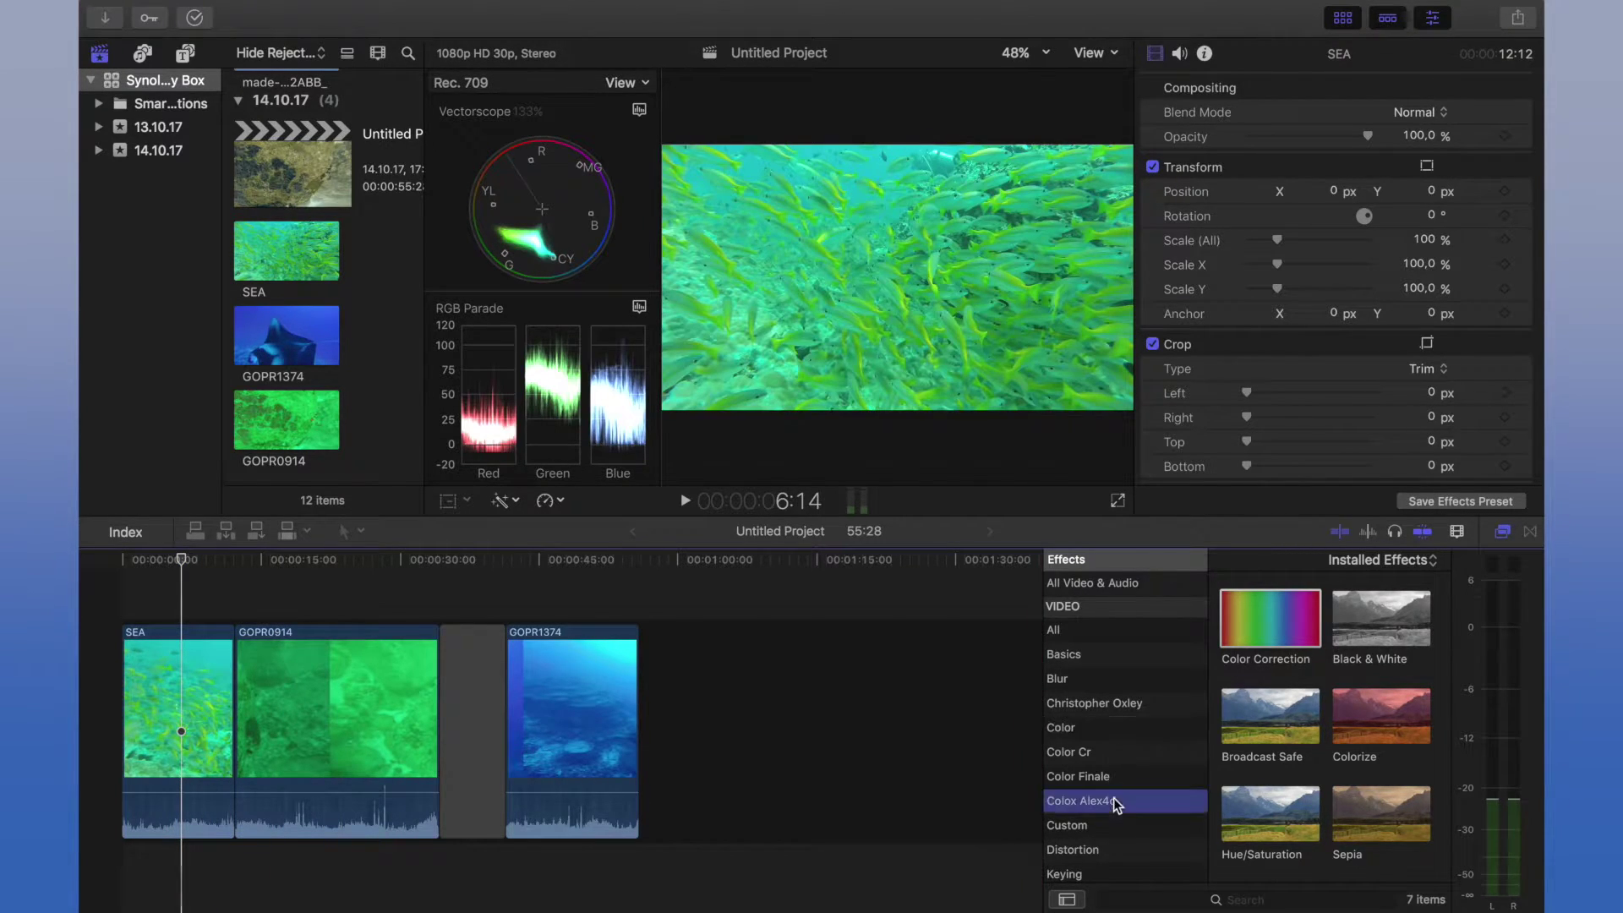
left_click_drag(1383, 620, 168, 673)
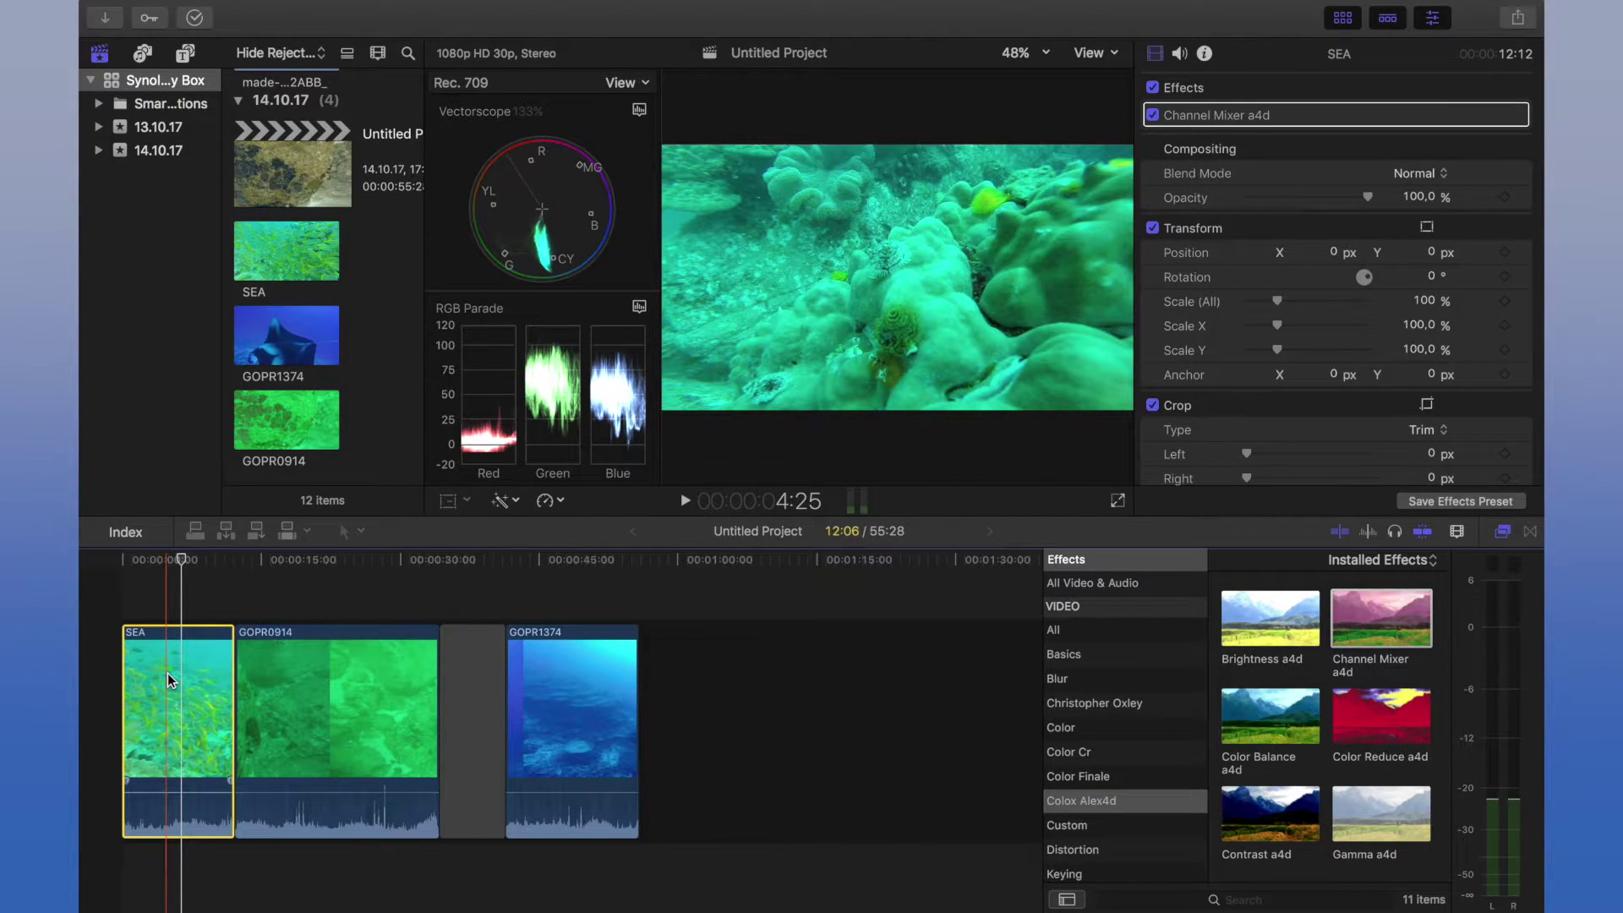
Expand the SEA clip's Channel Mixer a4d and drag Red-Green to 0,76 and Blue-Green to 0,26
left_click(1497, 116)
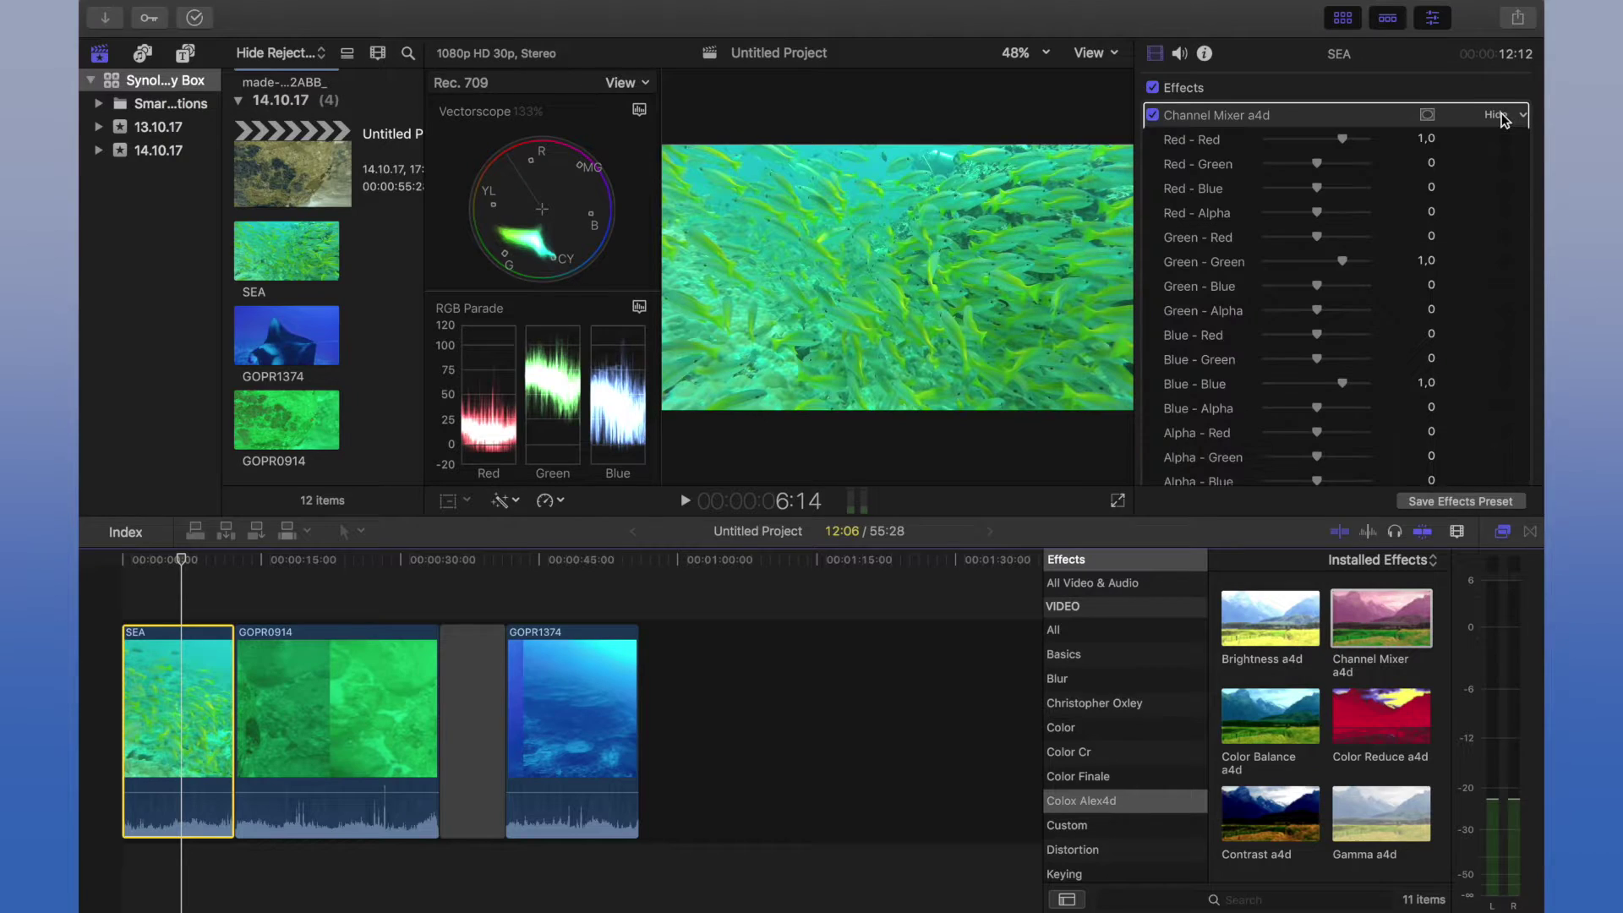
scroll(1378, 226, "down", 4)
scroll(1378, 226, "up", 3)
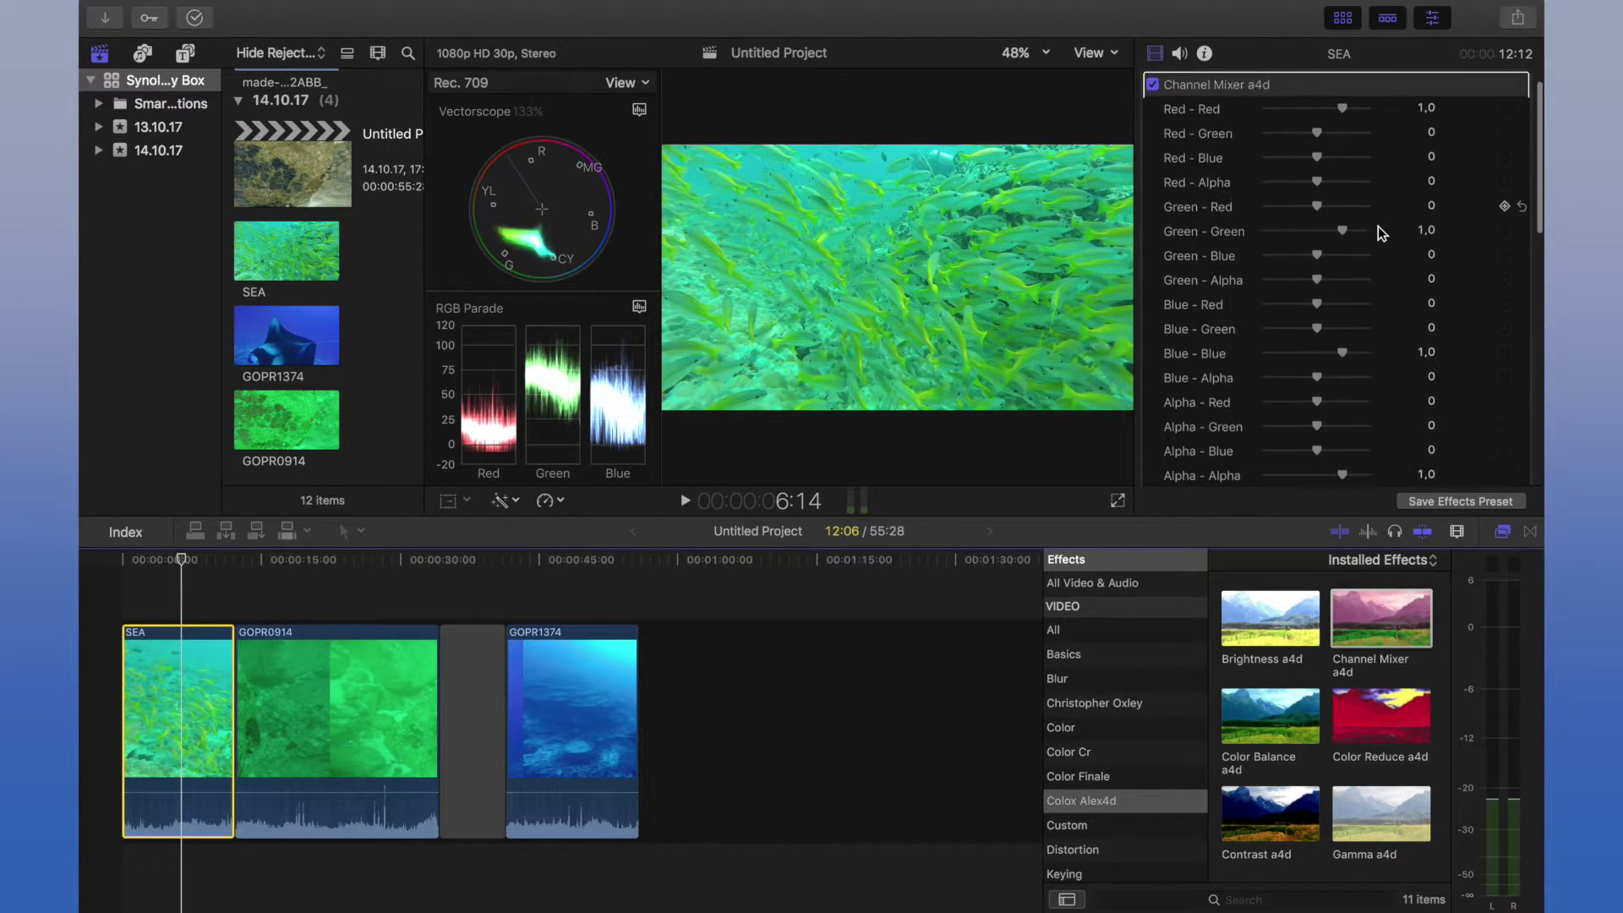
scroll(1377, 226, "down", 2)
scroll(1378, 226, "up", 2)
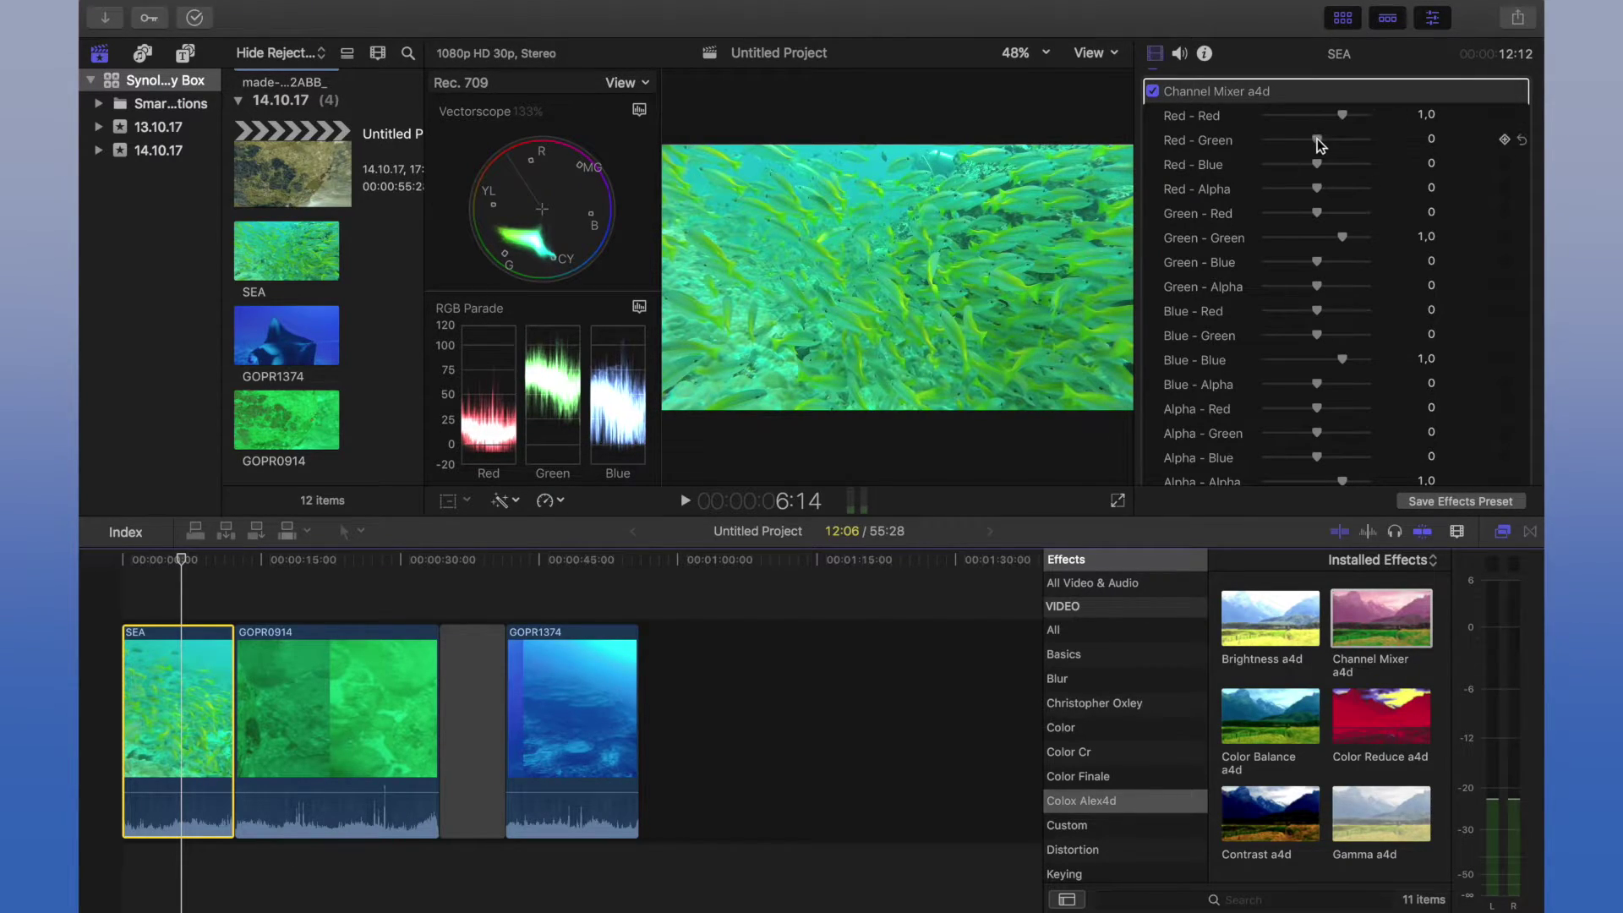
left_click_drag(1317, 139, 1338, 138)
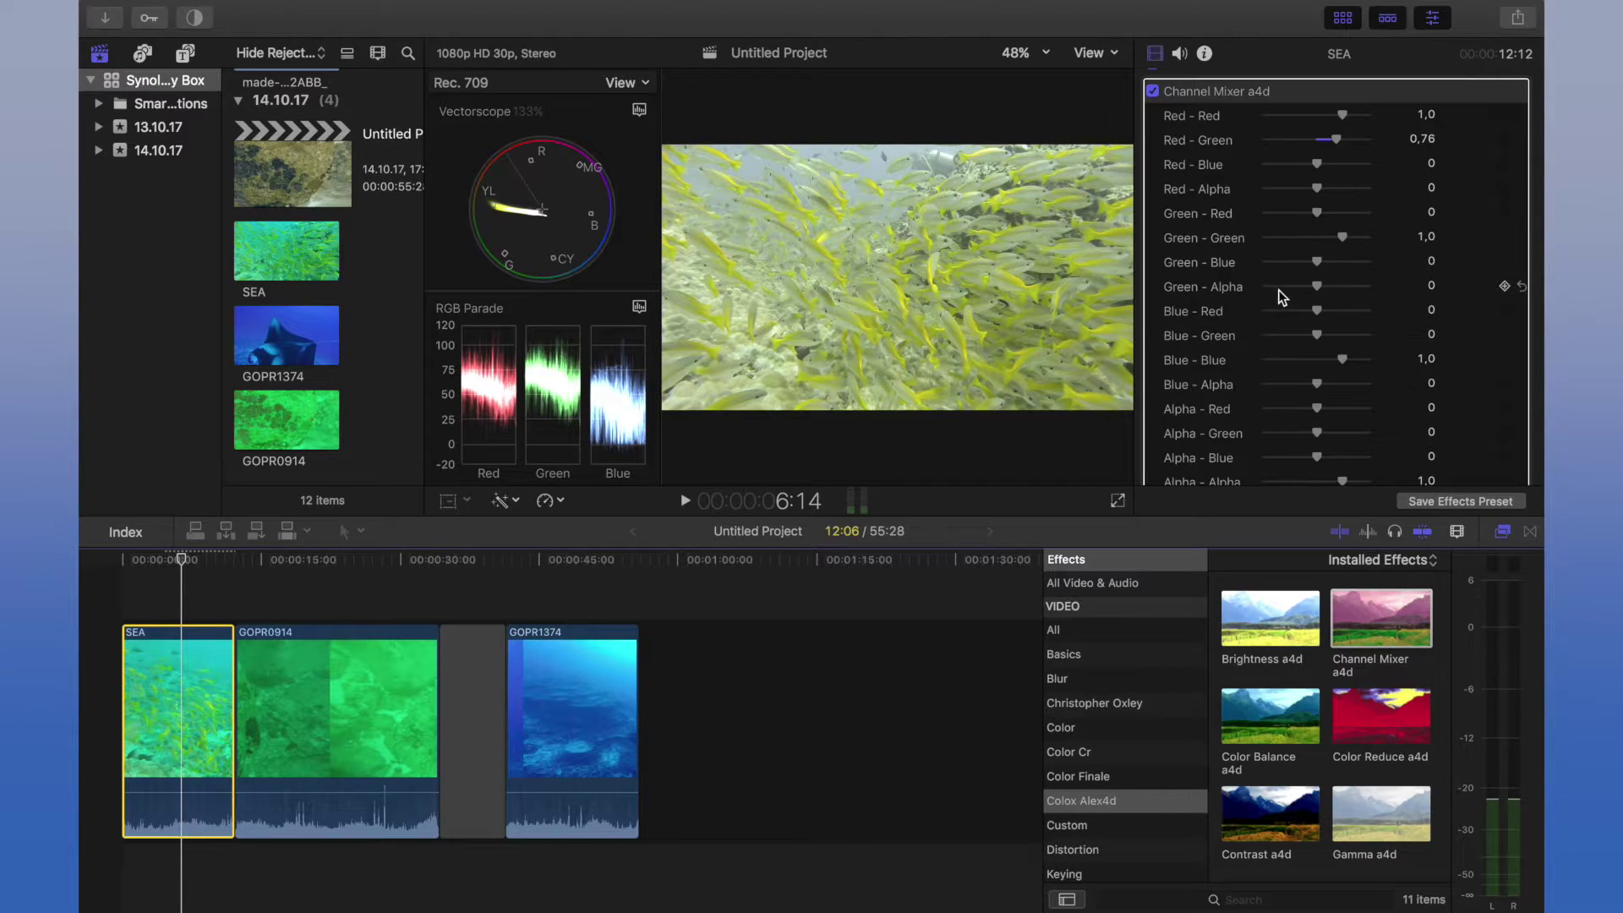
left_click_drag(1317, 335, 1322, 333)
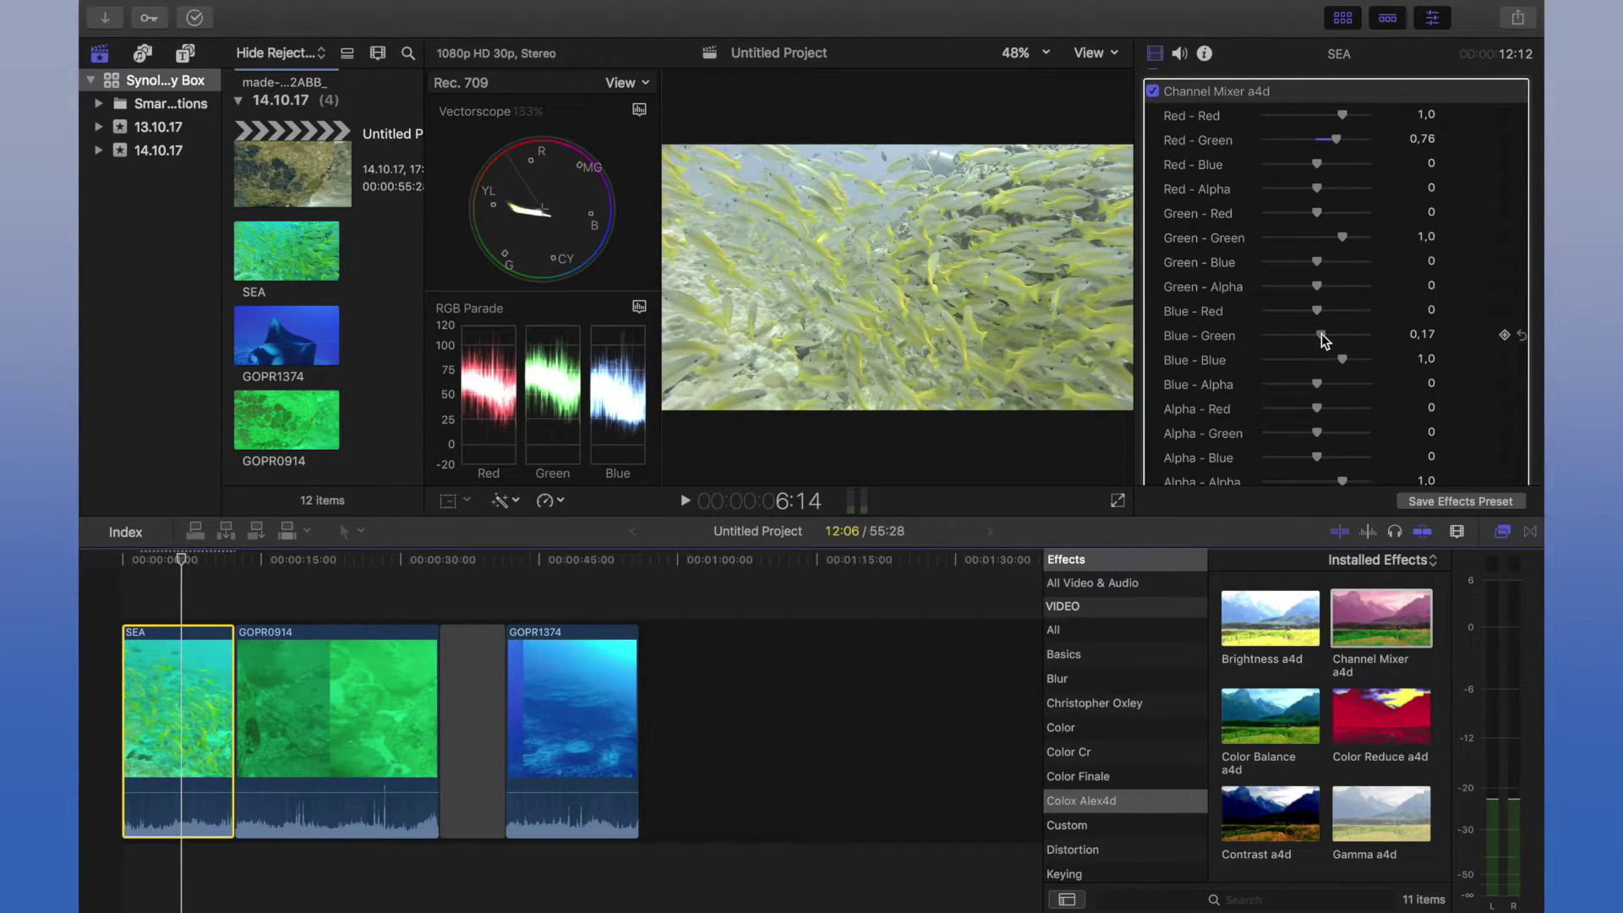
left_click_drag(1322, 339, 1325, 340)
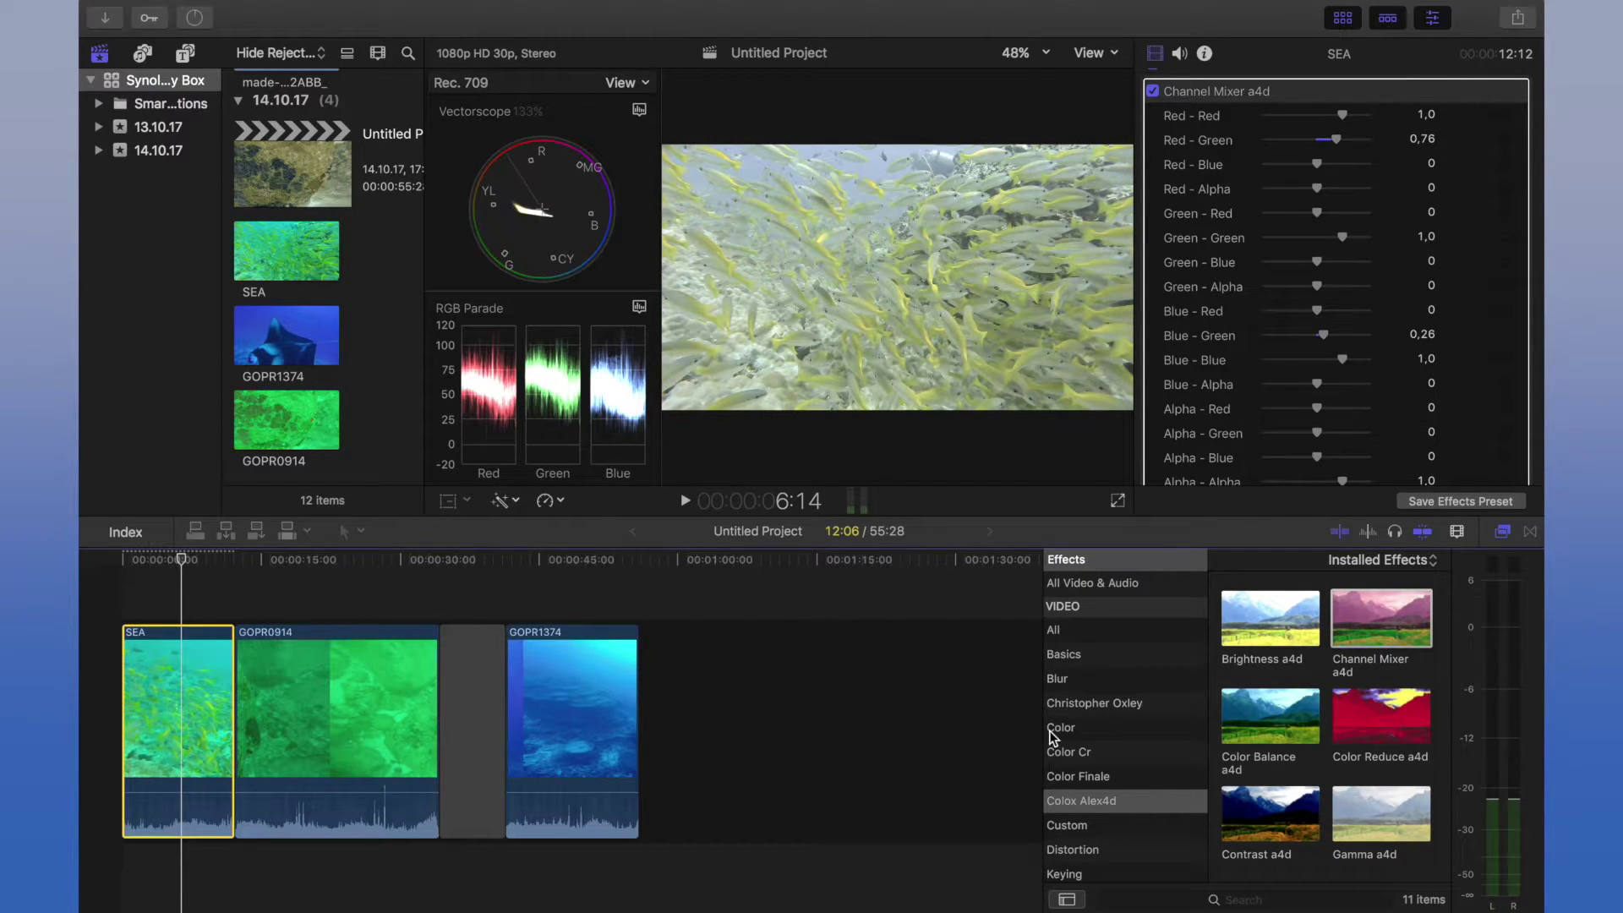
Apply Color Correction to the SEA clip and open its Color Board
left_click(1106, 732)
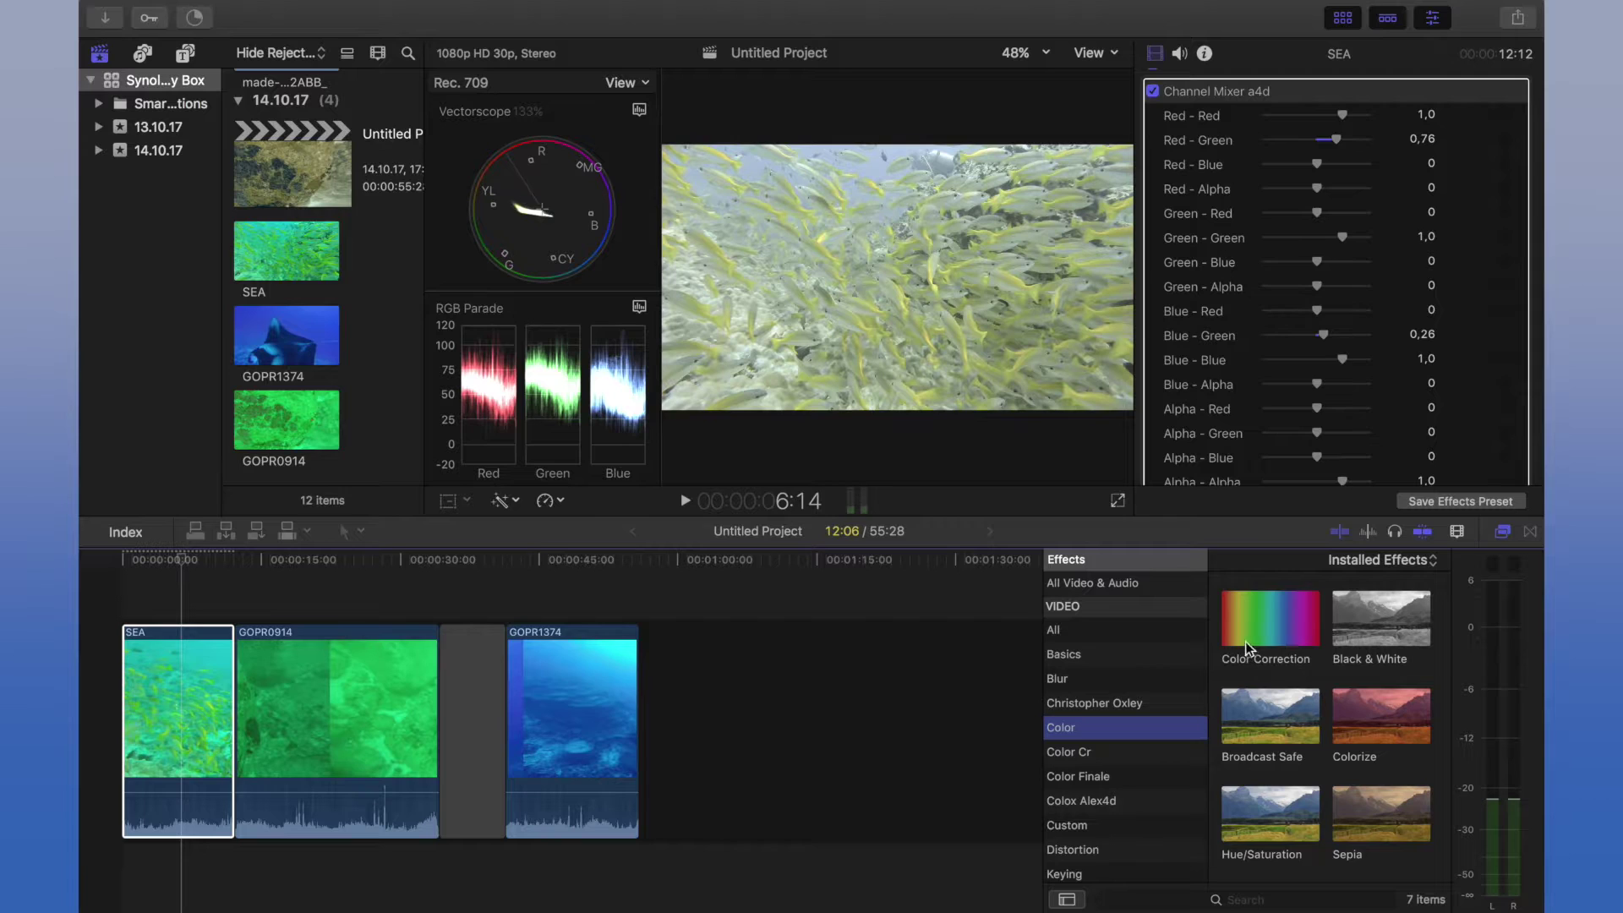
left_click_drag(1248, 649, 211, 717)
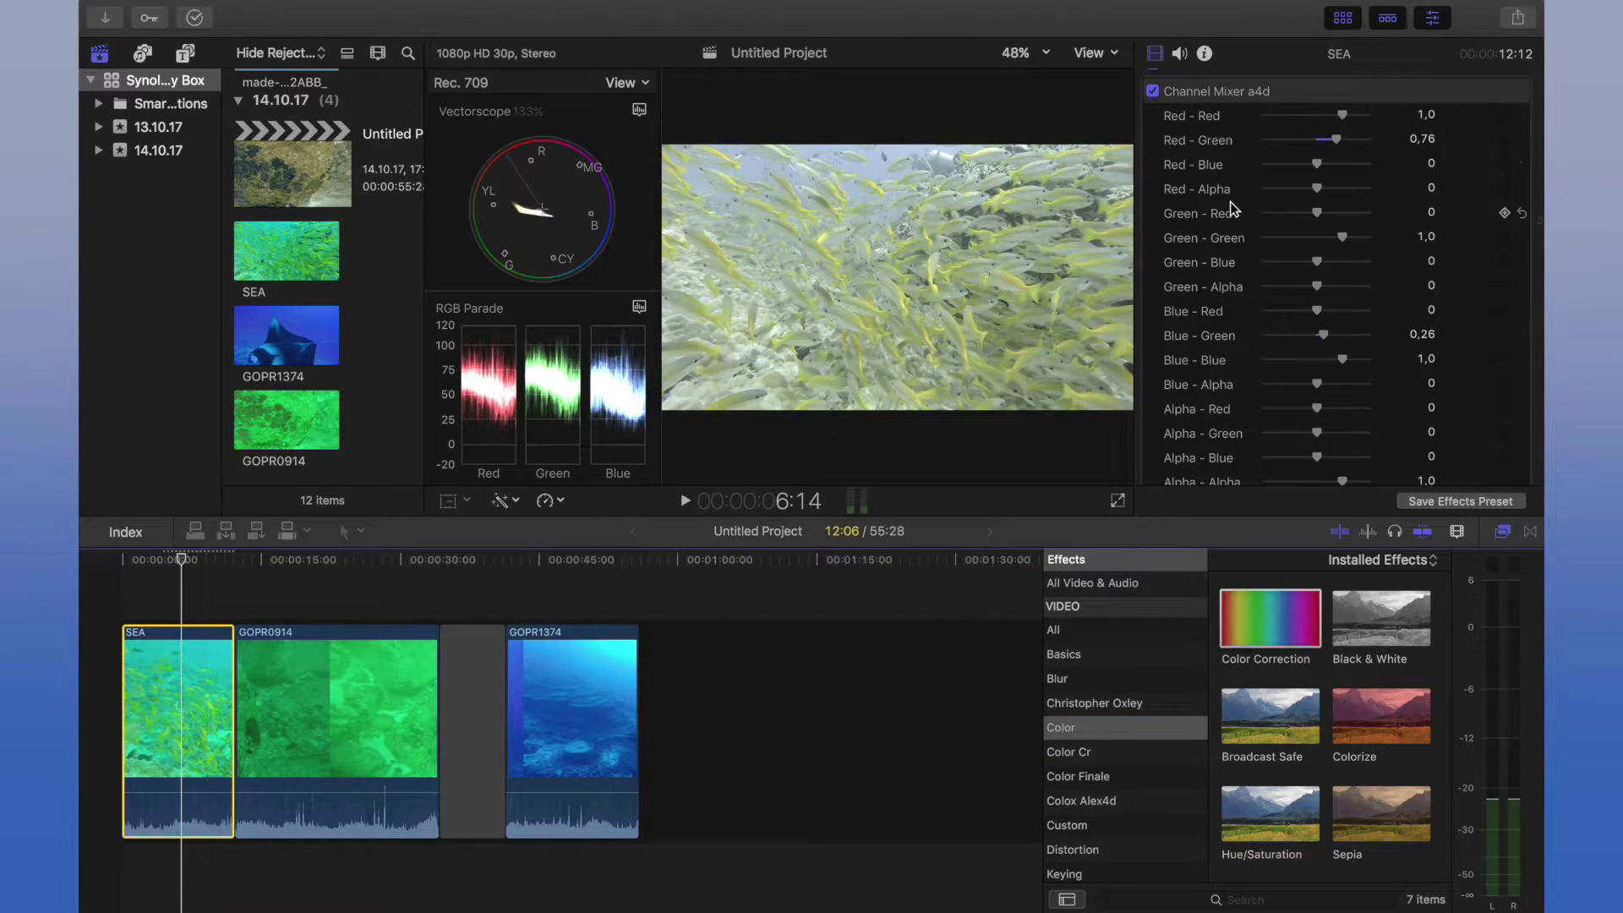
left_click(1501, 113)
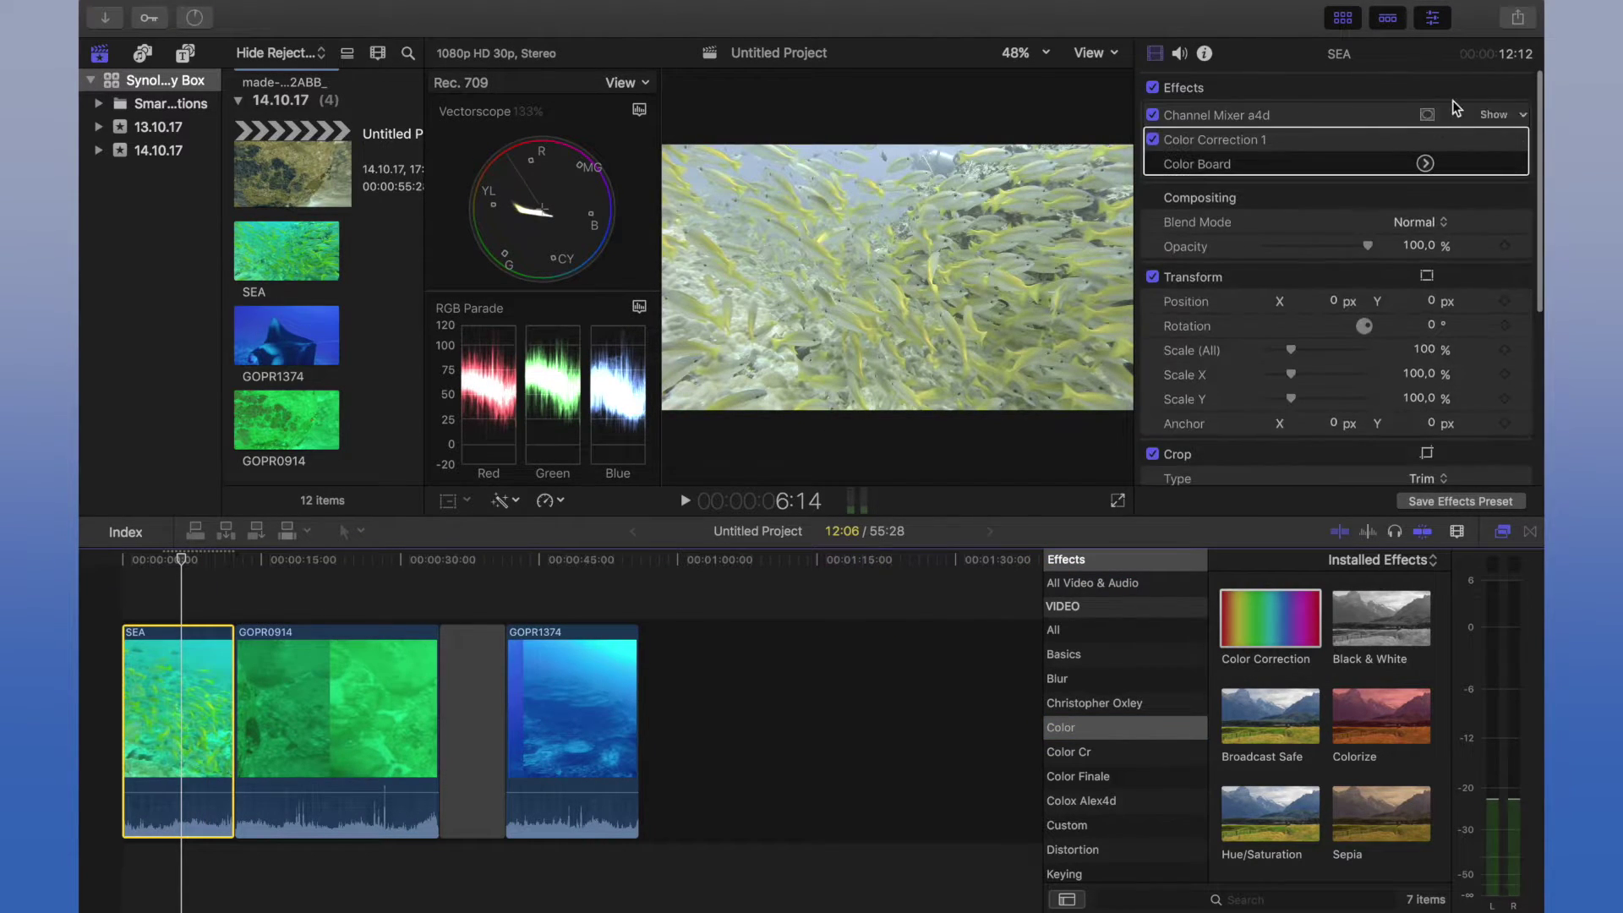
left_click(1424, 164)
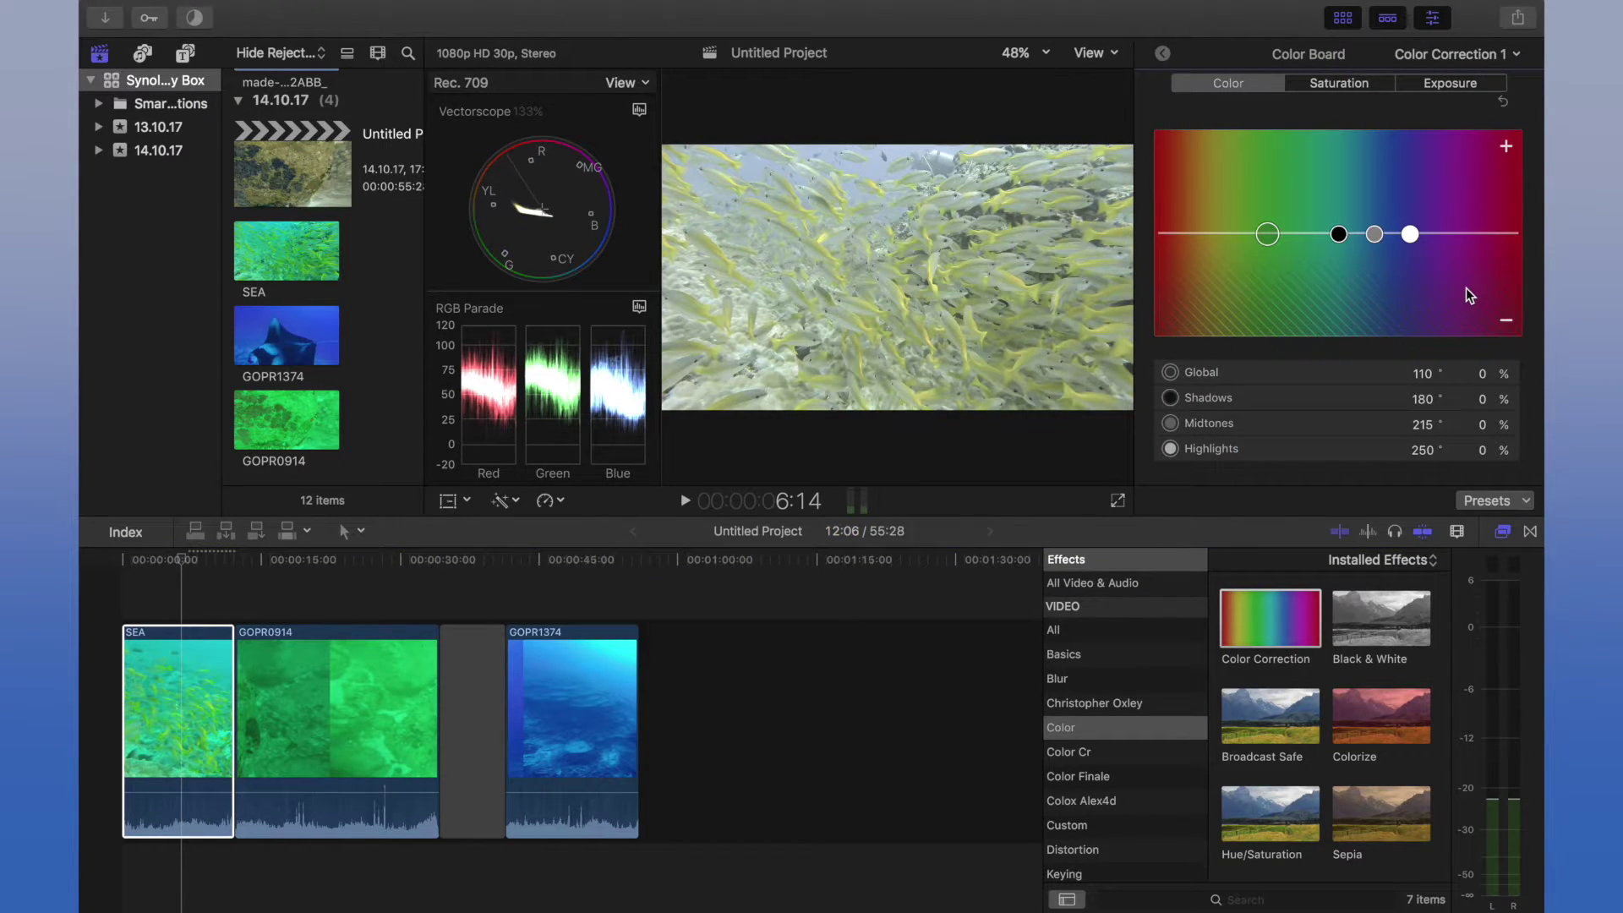
Set midtone saturation to 30%, global exposure −6%, shadows −8% and highlights 9%
left_click(1350, 88)
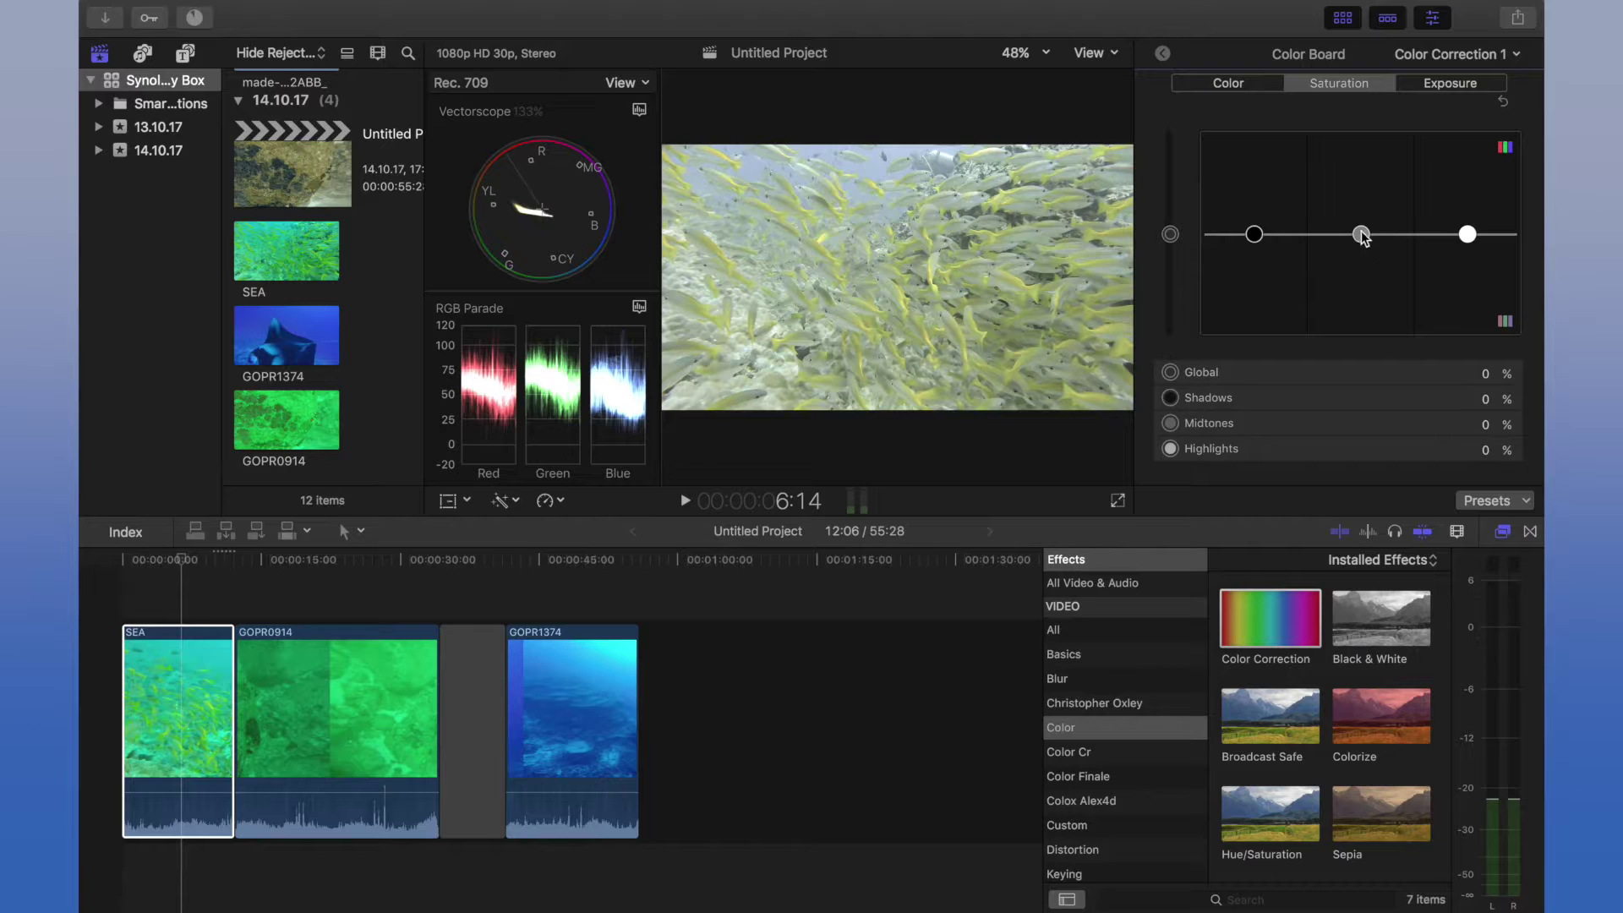
left_click_drag(1362, 234, 1369, 205)
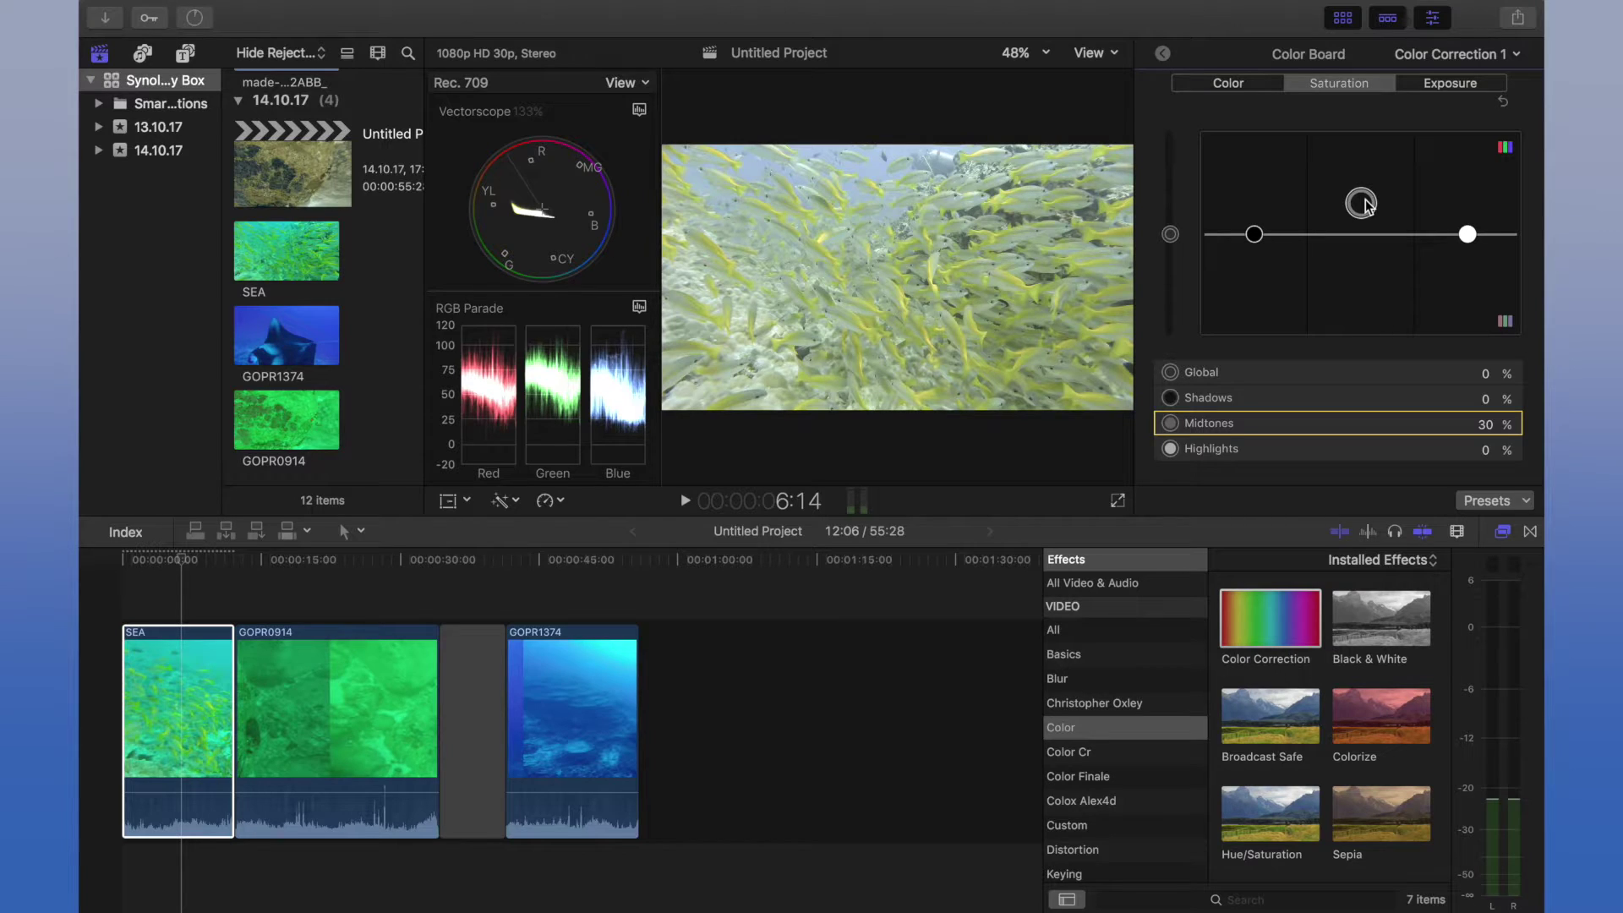
left_click_drag(1170, 234, 1172, 217)
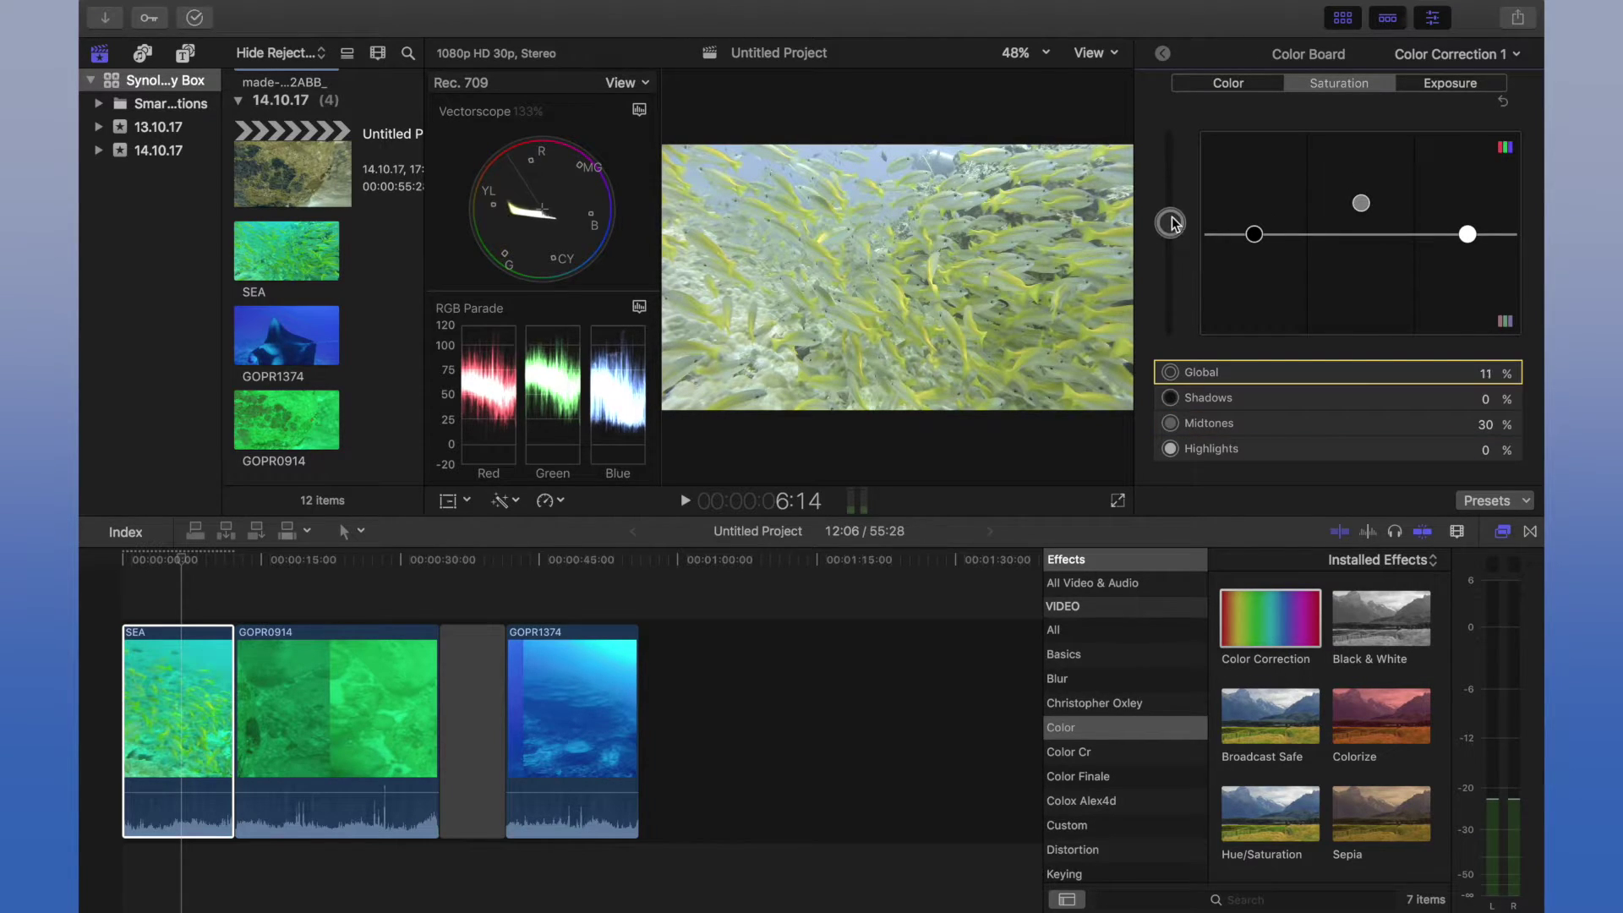
left_click(1470, 86)
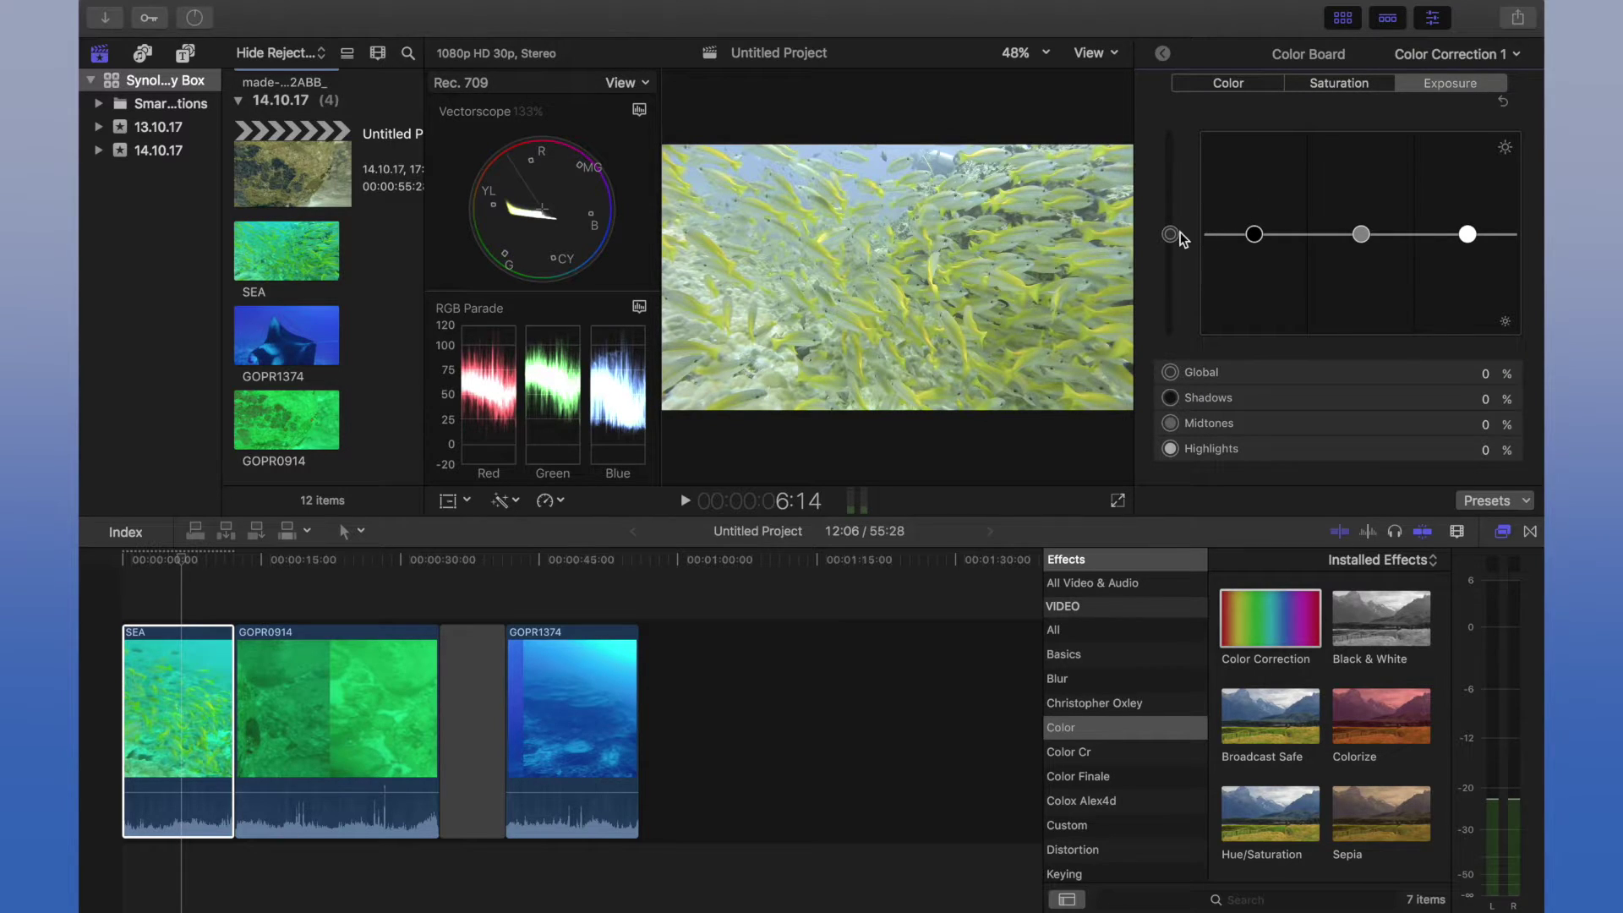
mouse_move(1180, 234)
left_mouse_down()
mouse_move(1181, 248)
mouse_move(1253, 252)
left_mouse_up()
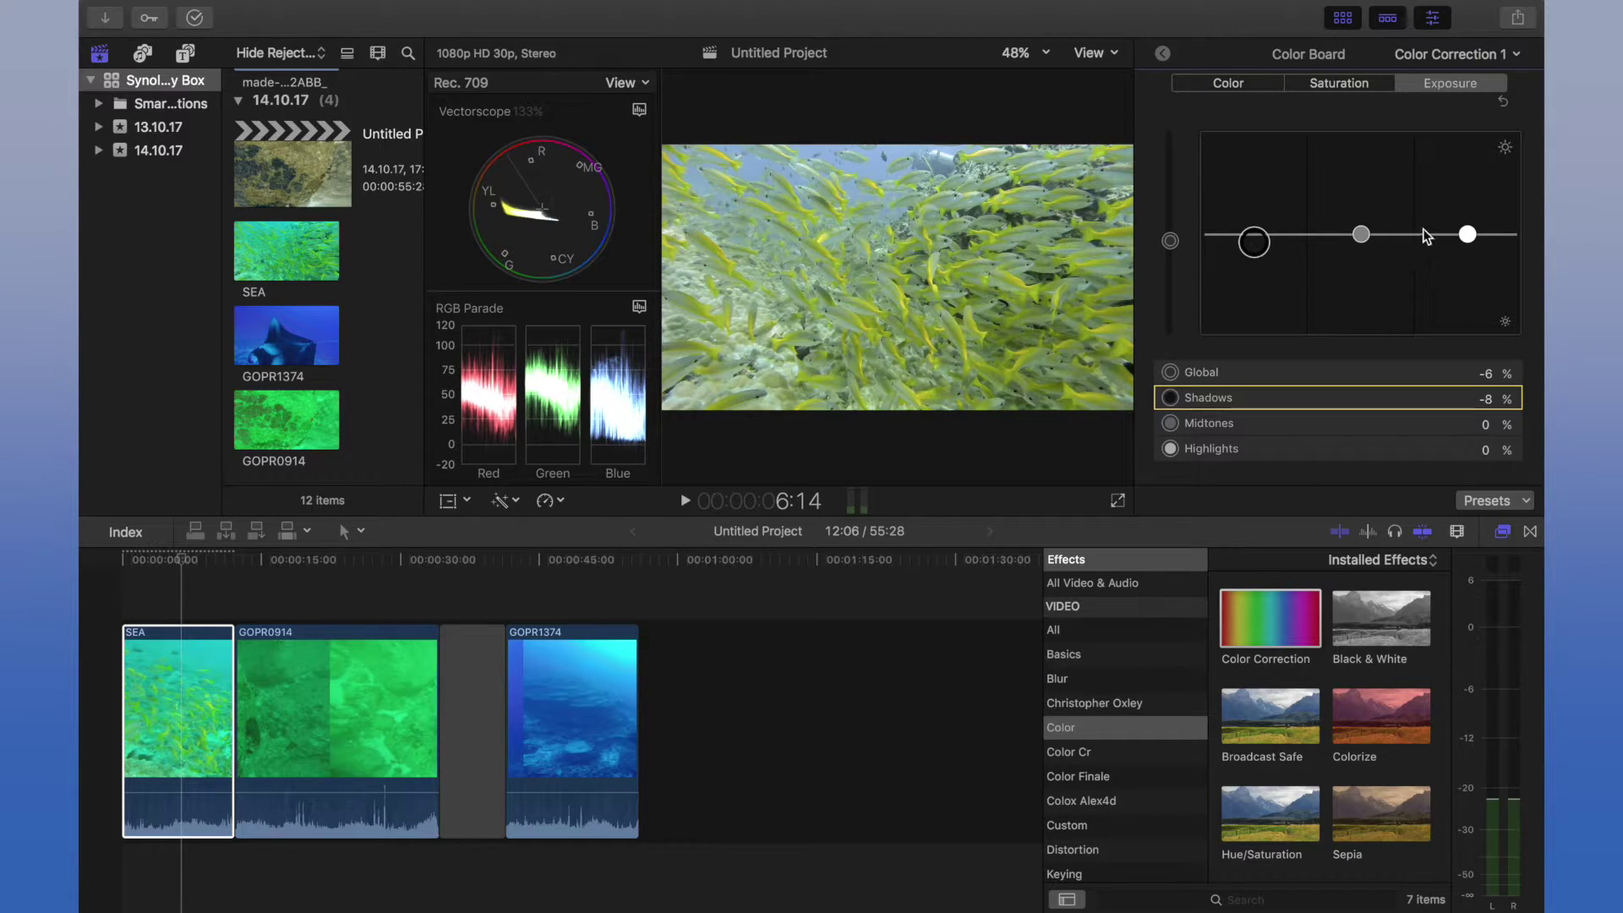
left_click(1467, 235)
left_click_drag(1470, 234, 1471, 225)
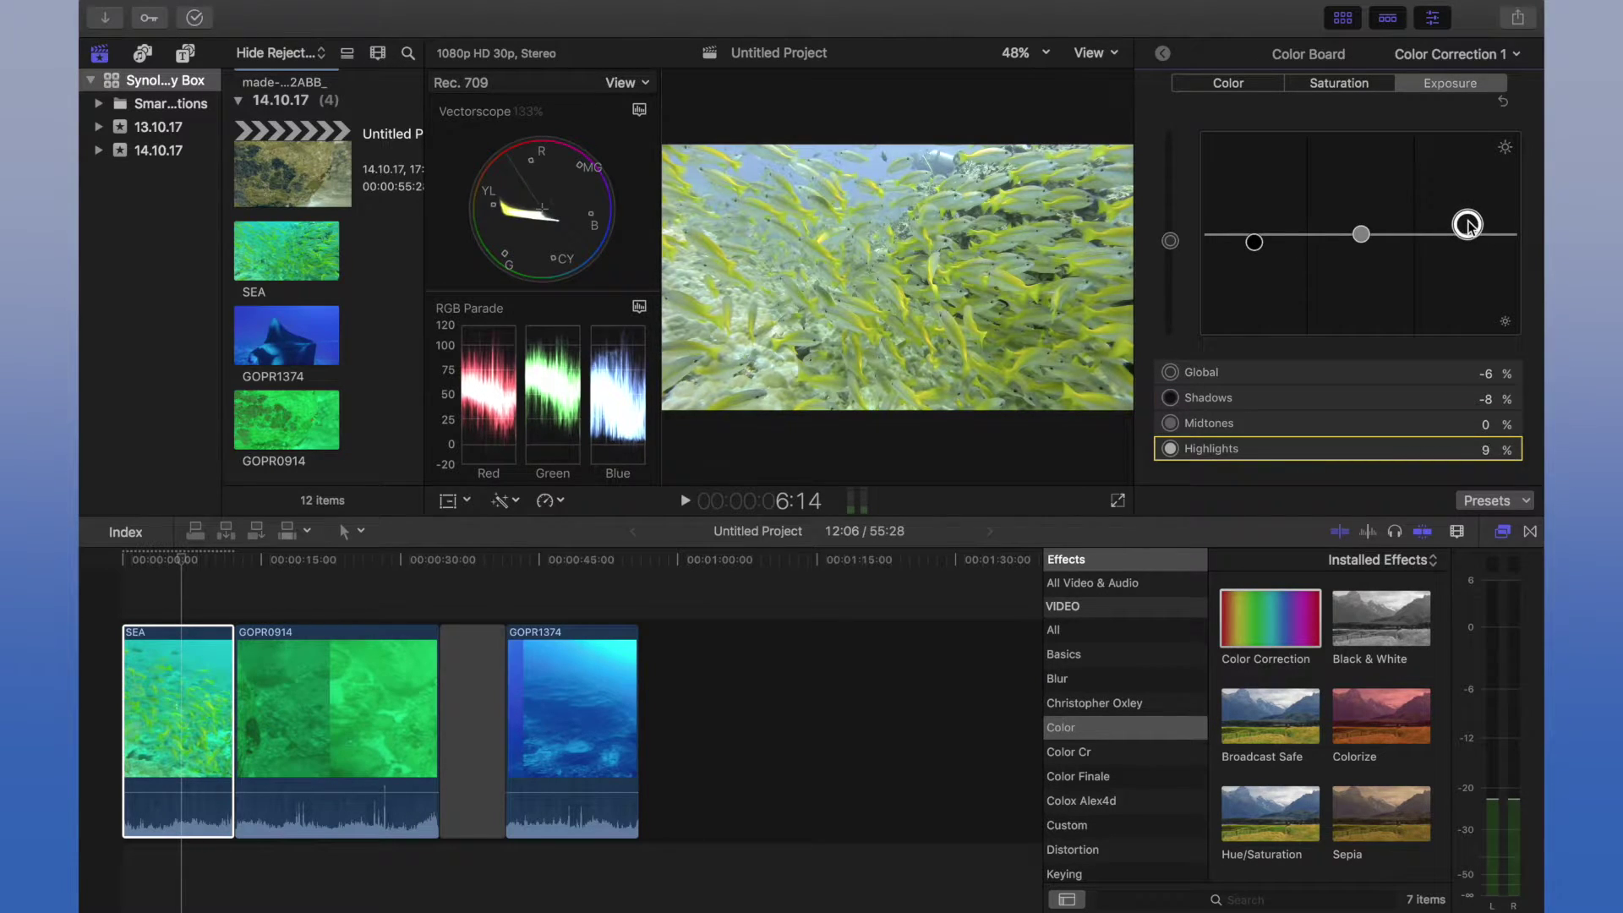
Toggle the SEA clip's effects off and back on to compare
left_click(1164, 54)
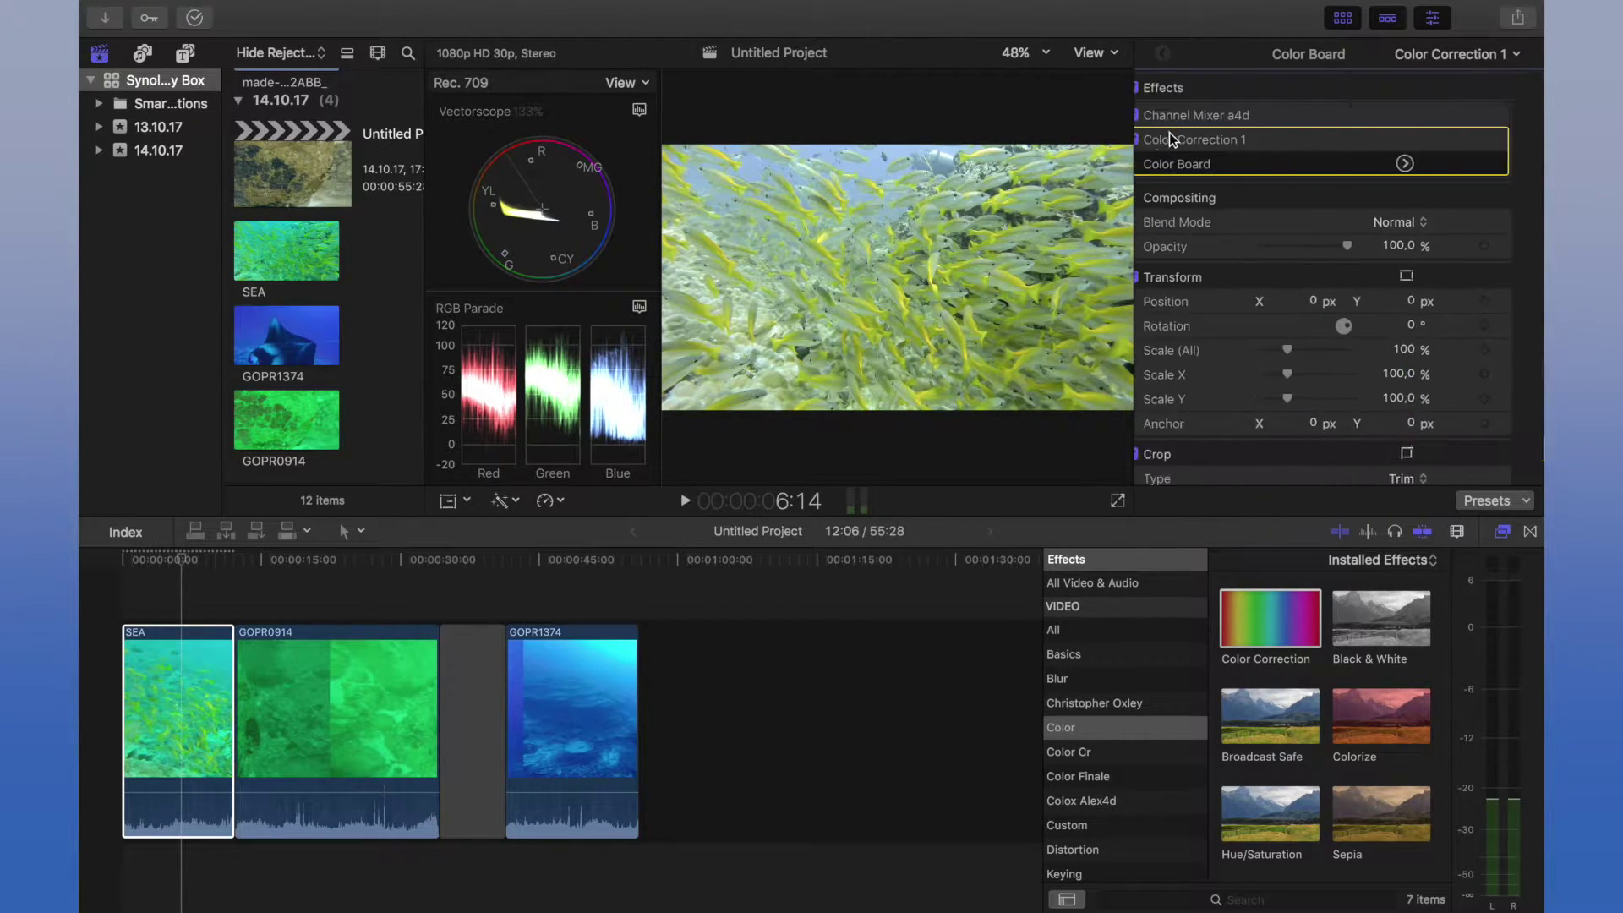
left_click(1153, 88)
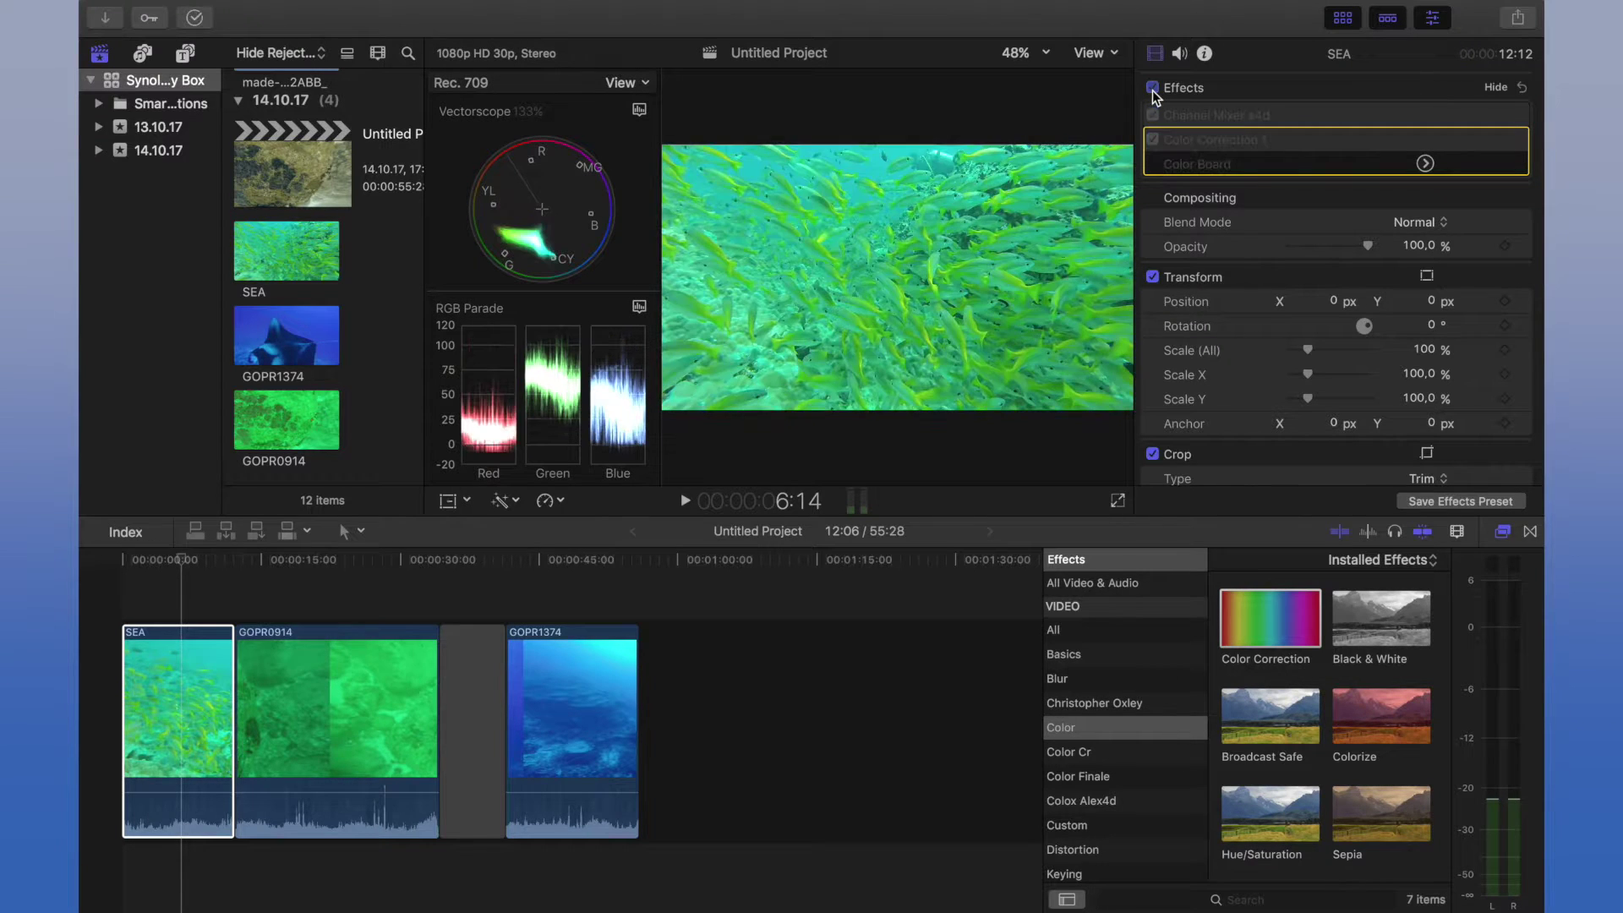
left_click(1153, 88)
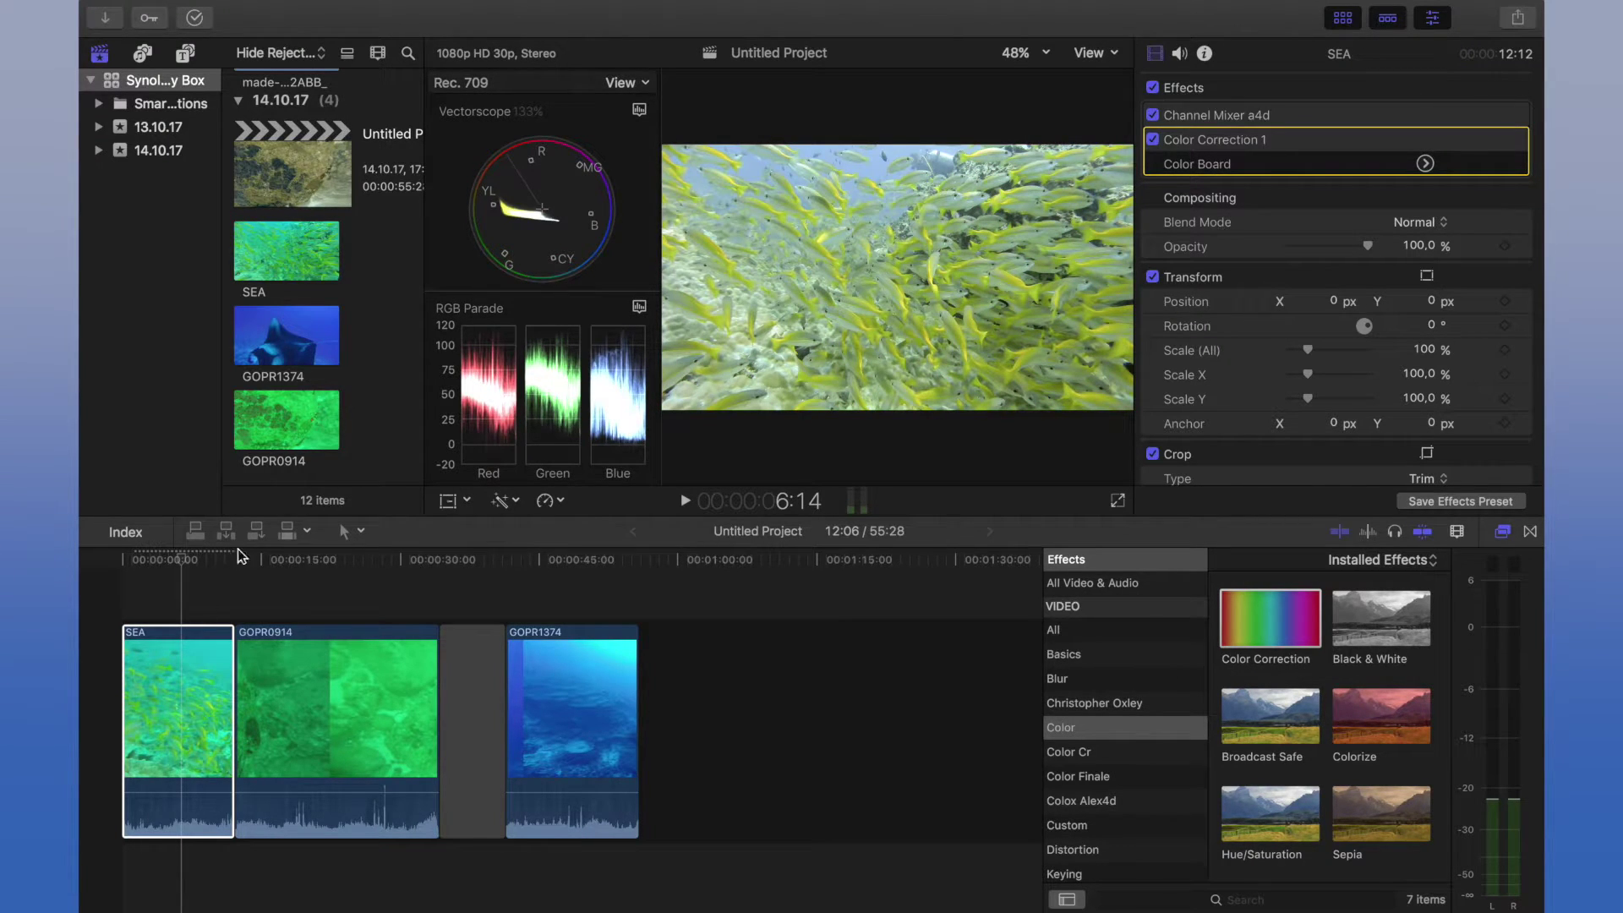
Apply Channel Mixer a4d from Colox Alex4d to the GOPR0914 rock clip and expand its parameters
left_click(360, 581)
left_click(345, 689)
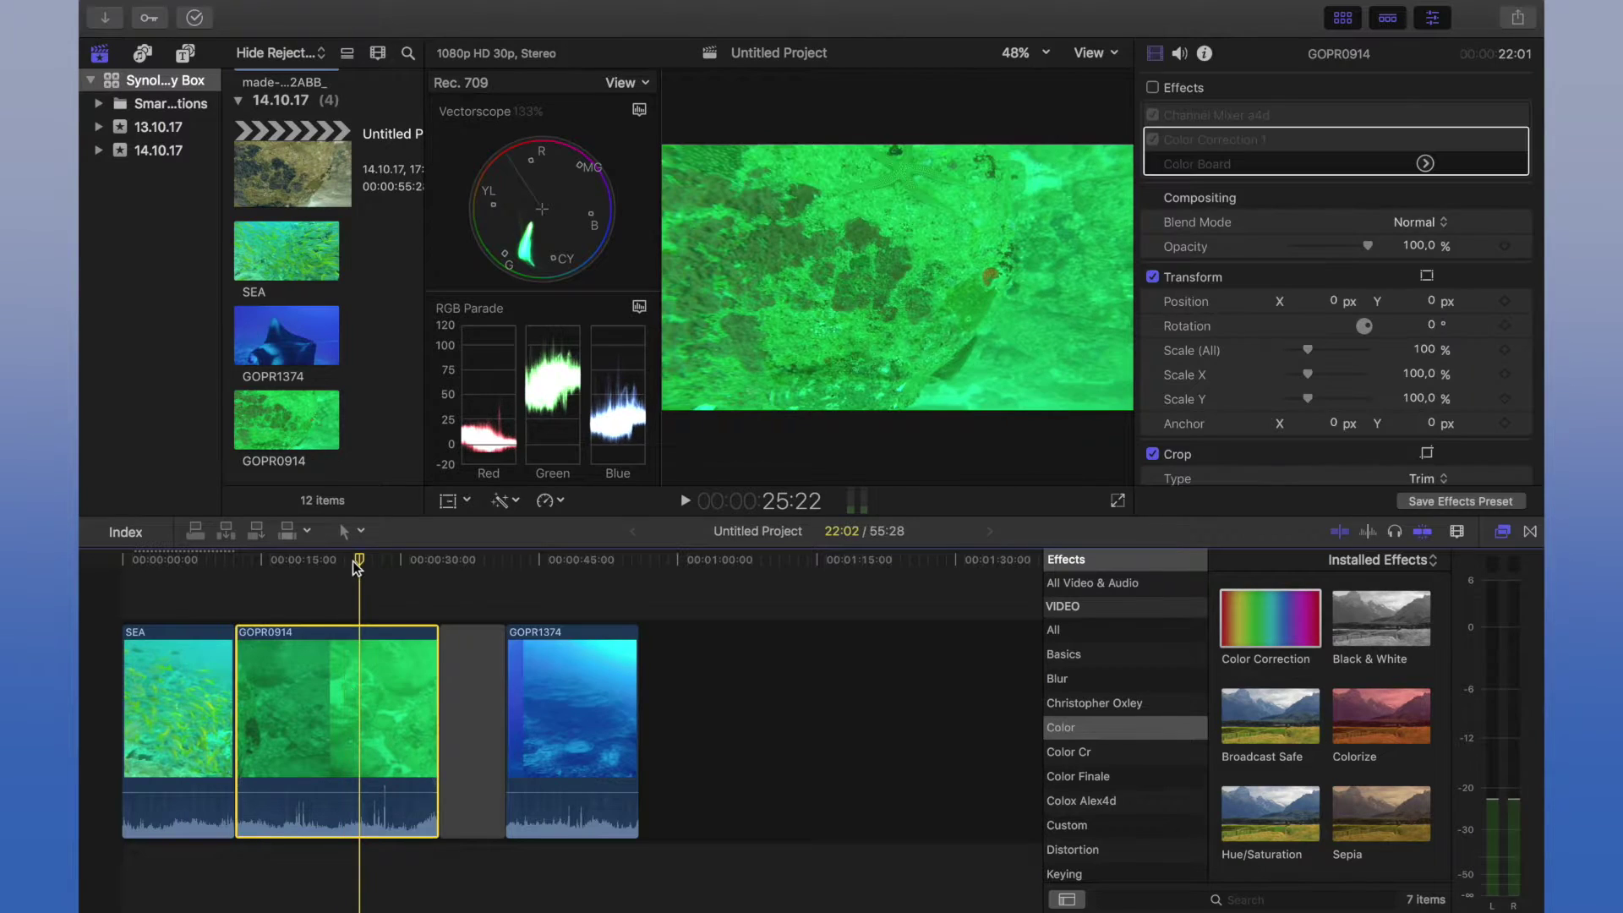
left_click_drag(339, 564, 355, 573)
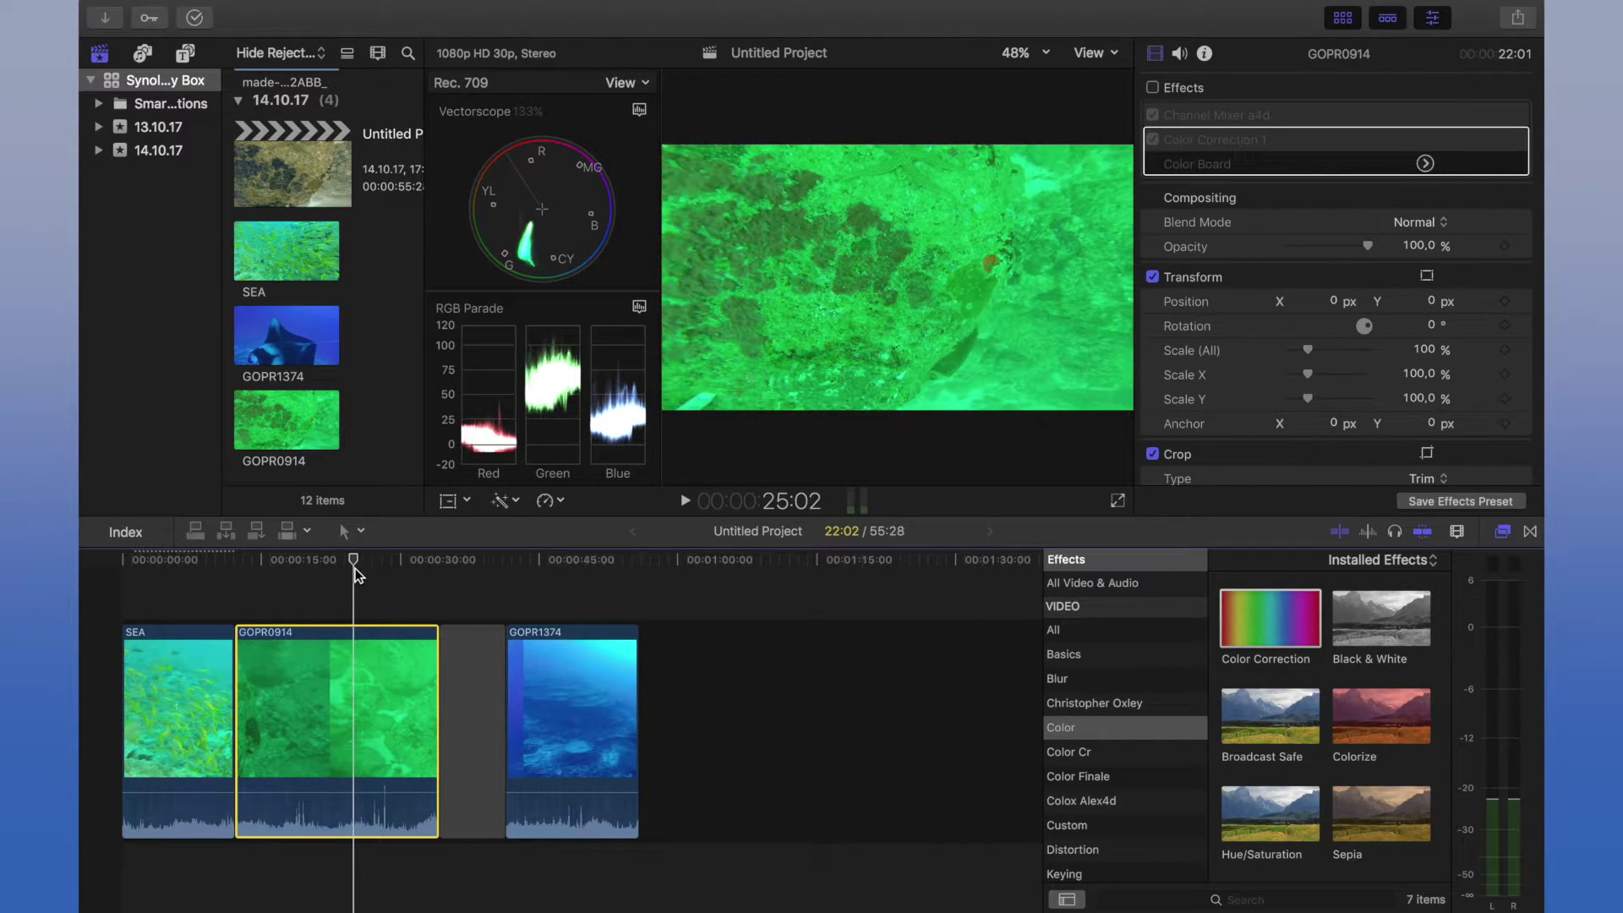
left_click(1098, 800)
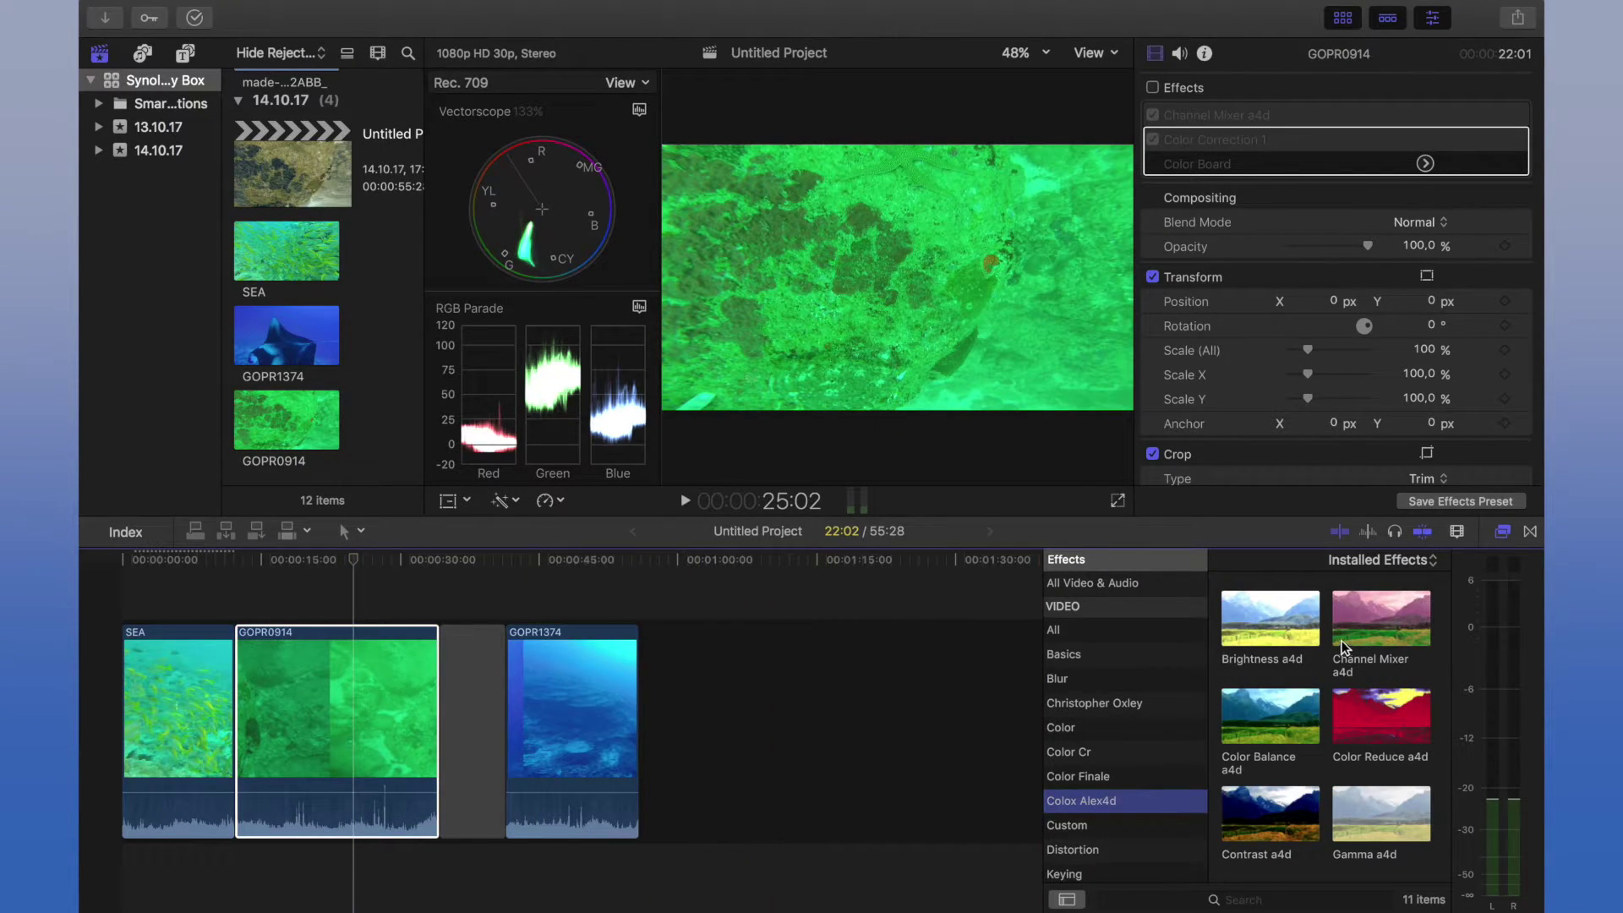
left_click_drag(1344, 647, 376, 727)
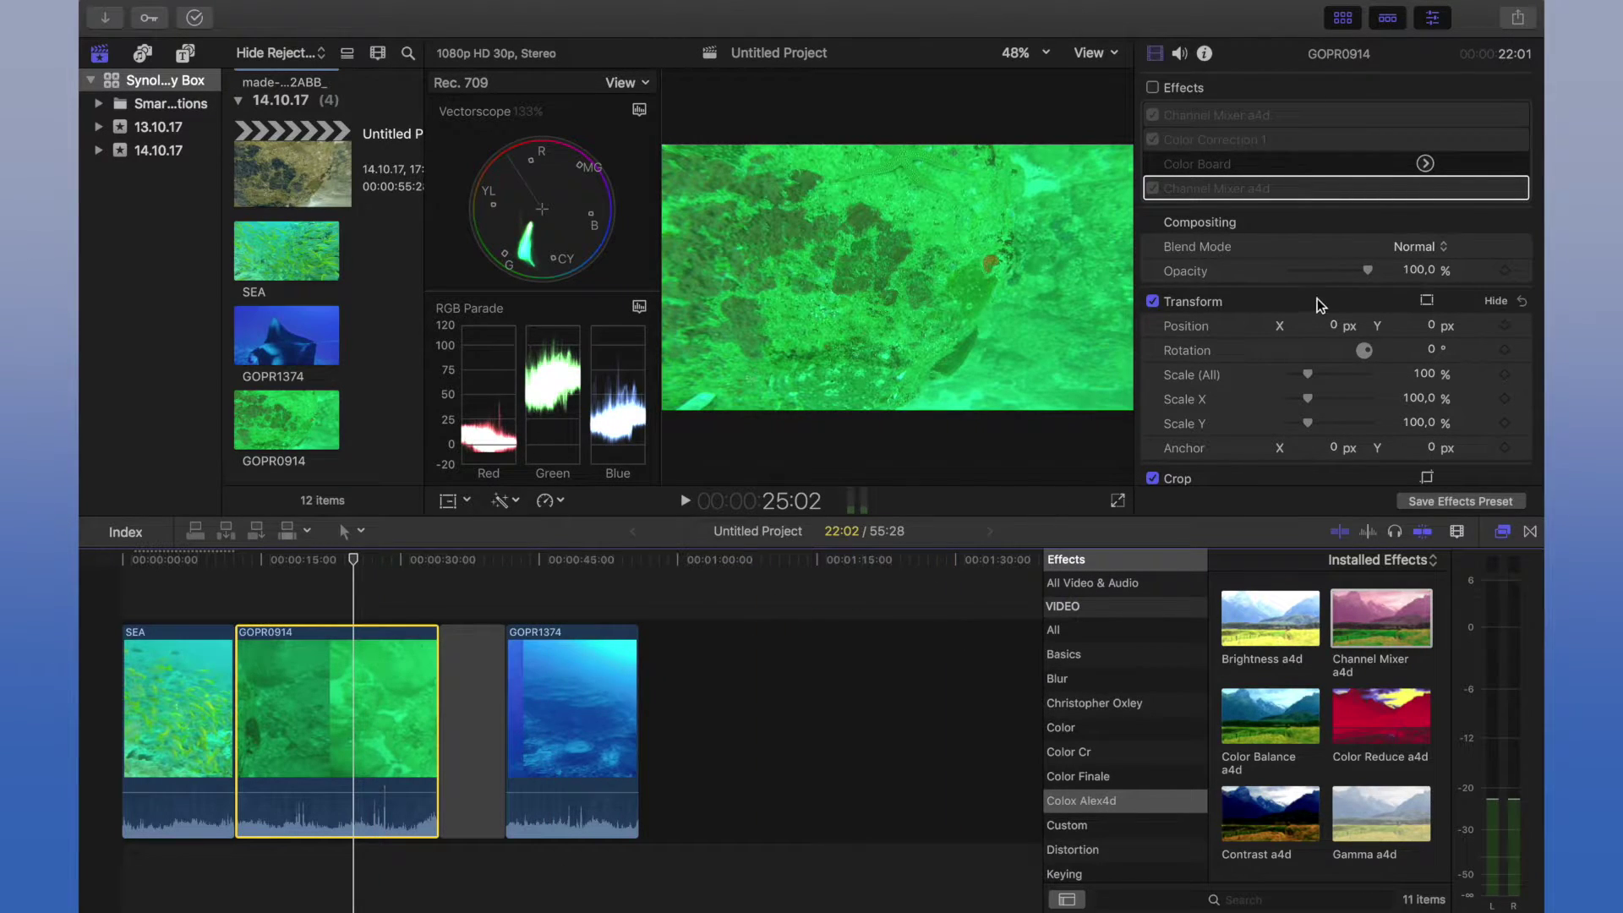
key("BackSpace")
key("super+z")
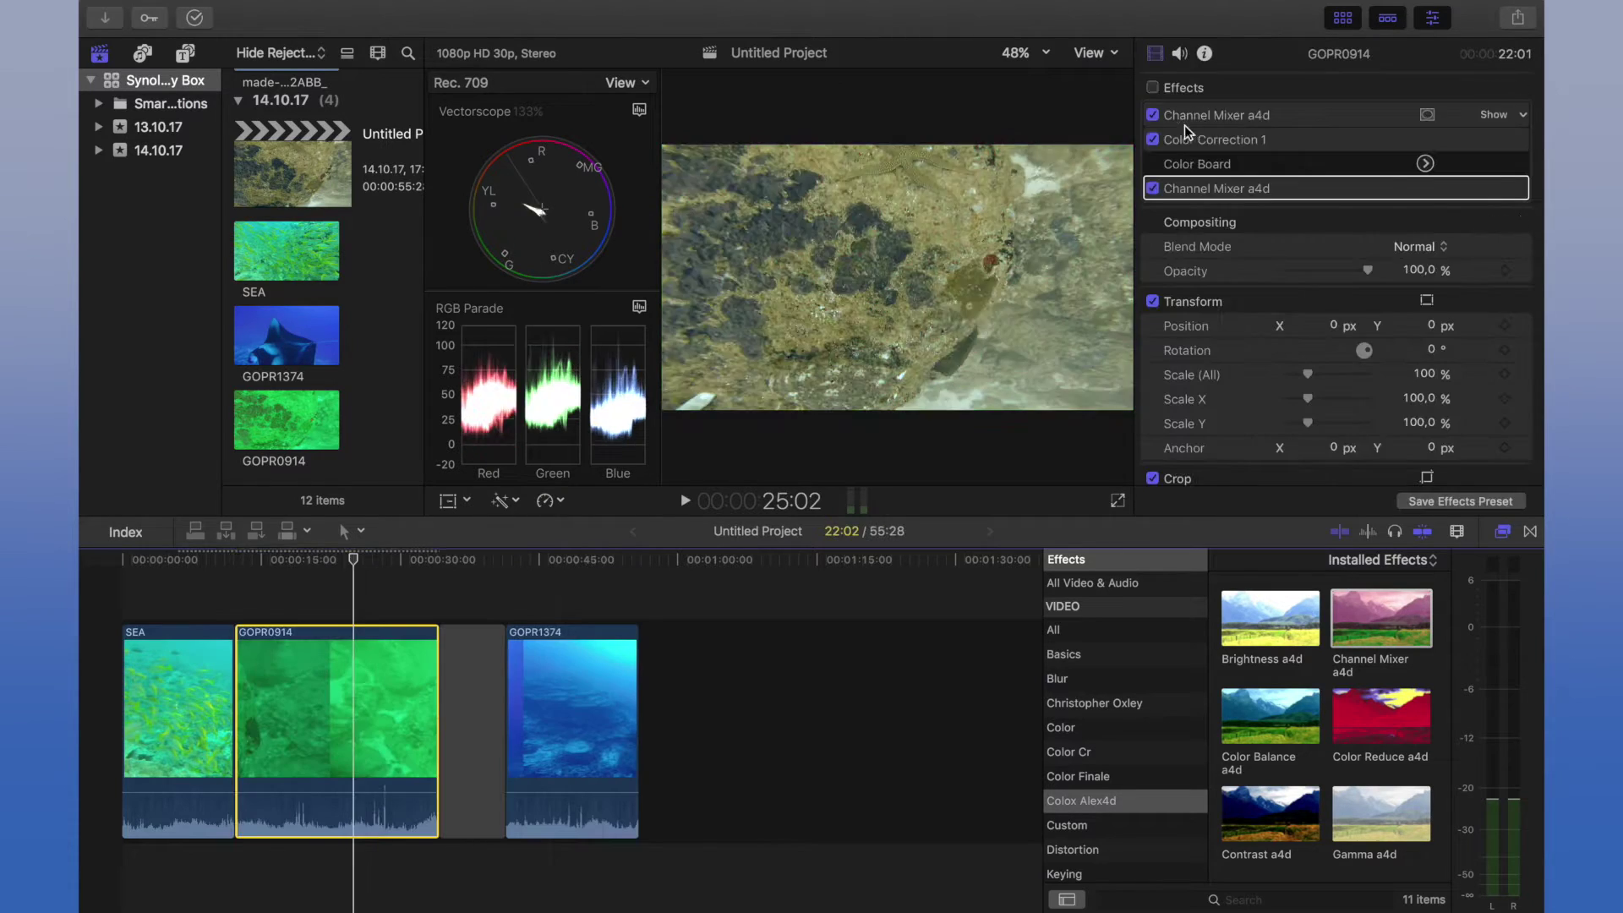
left_click(1488, 114)
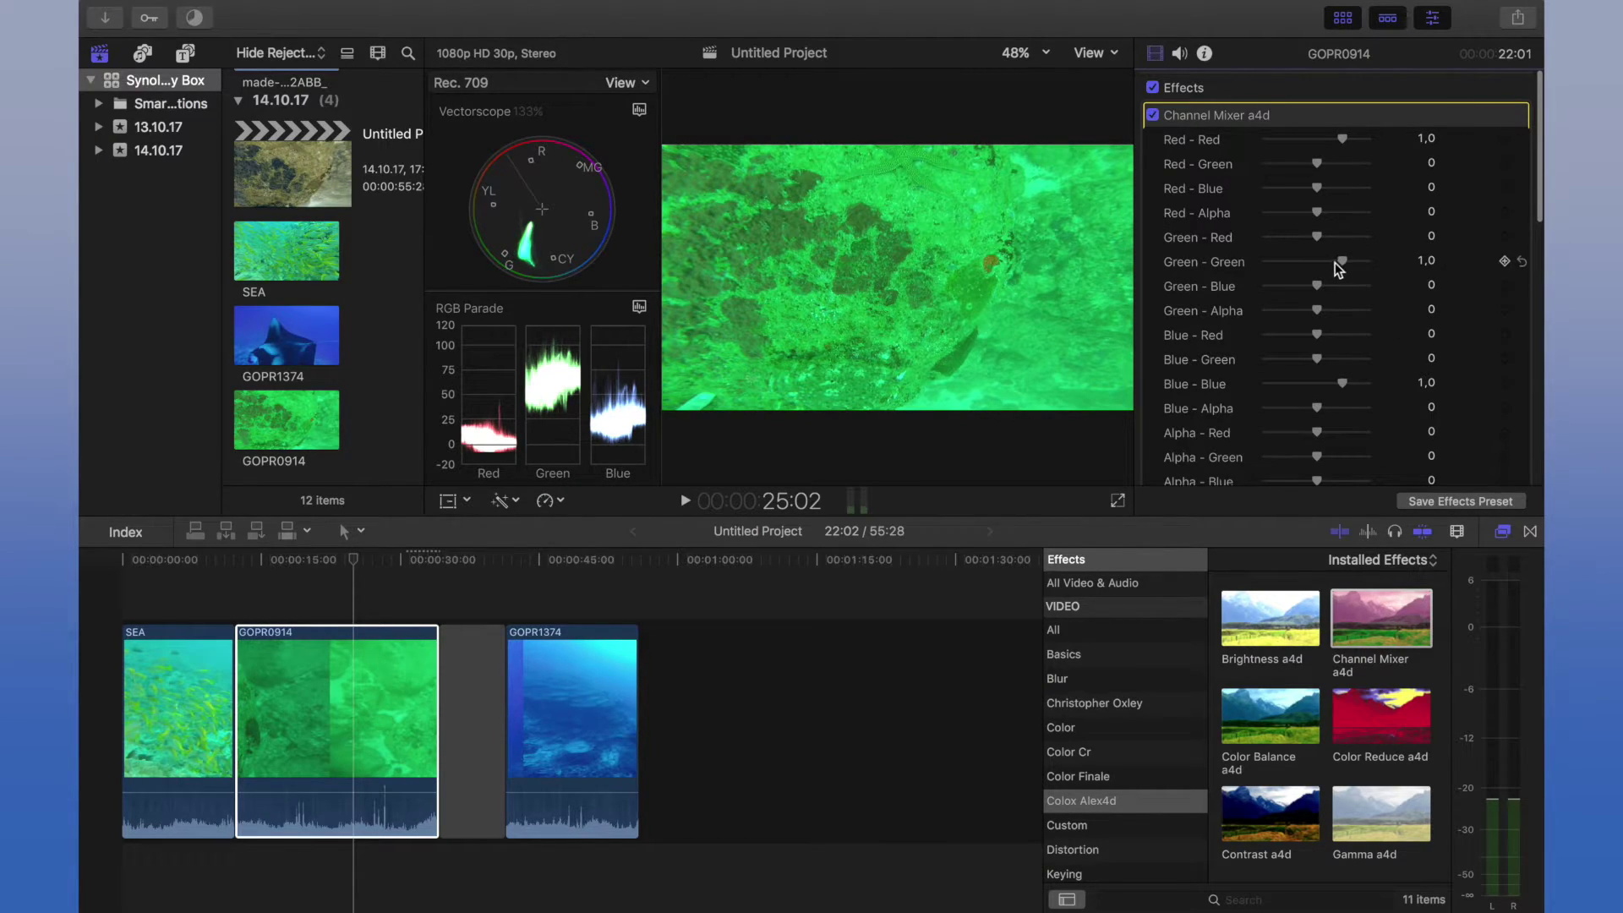
Drag GOPR0914's Red-Green to 0,95, Green-Green to 0,58 and Green-Blue to 0,77, turning the rocks golden
left_click_drag(1341, 263, 1329, 267)
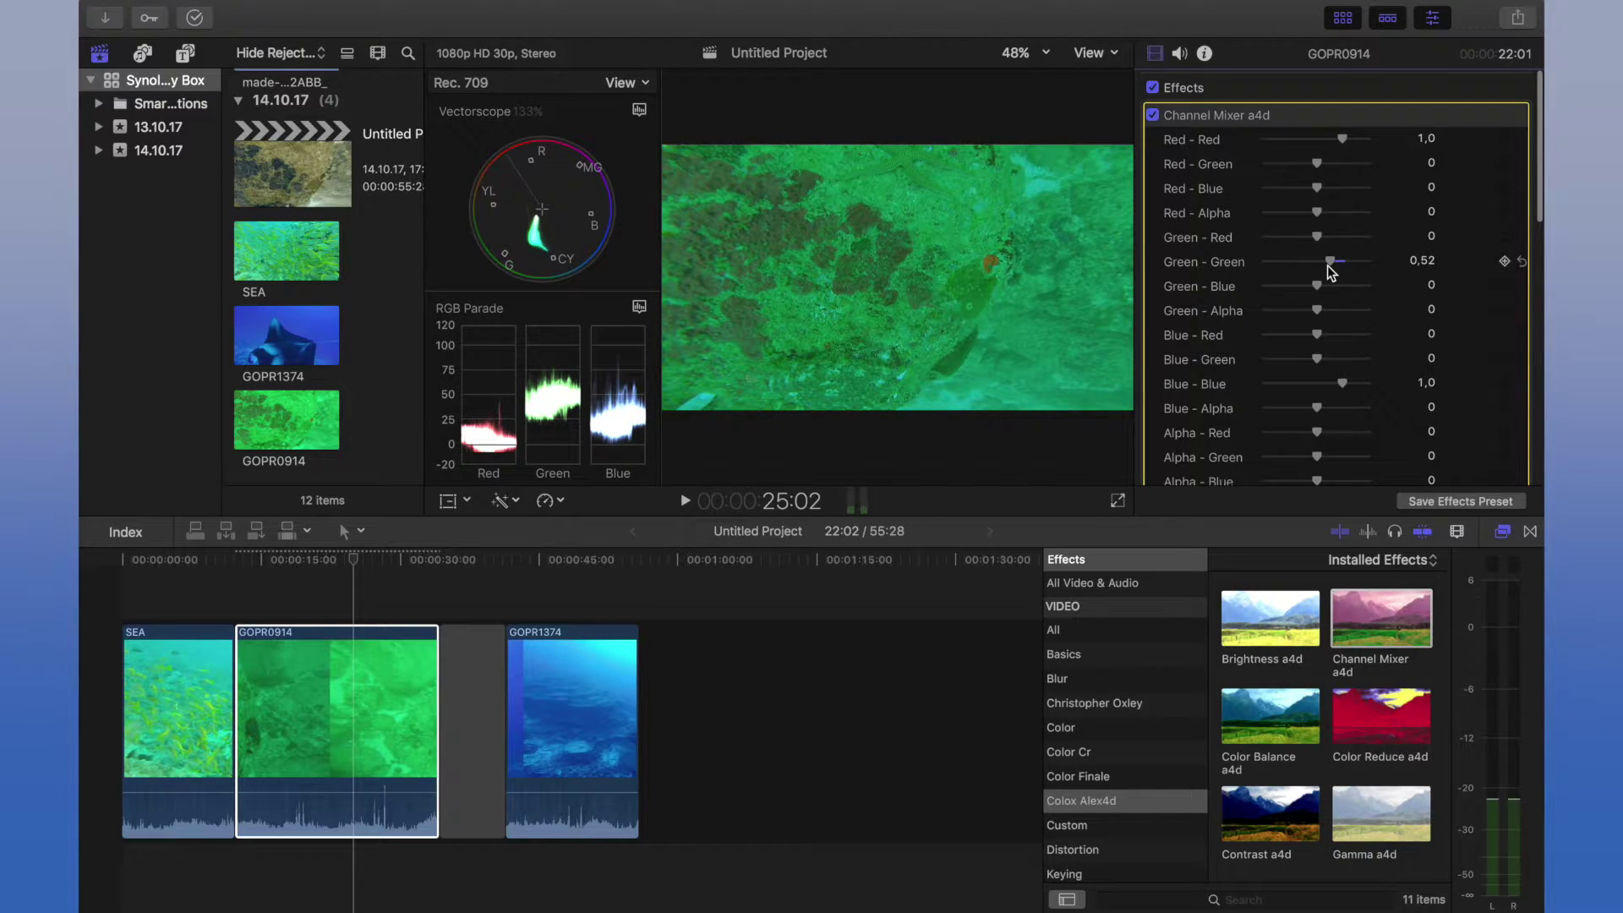
key("super+z")
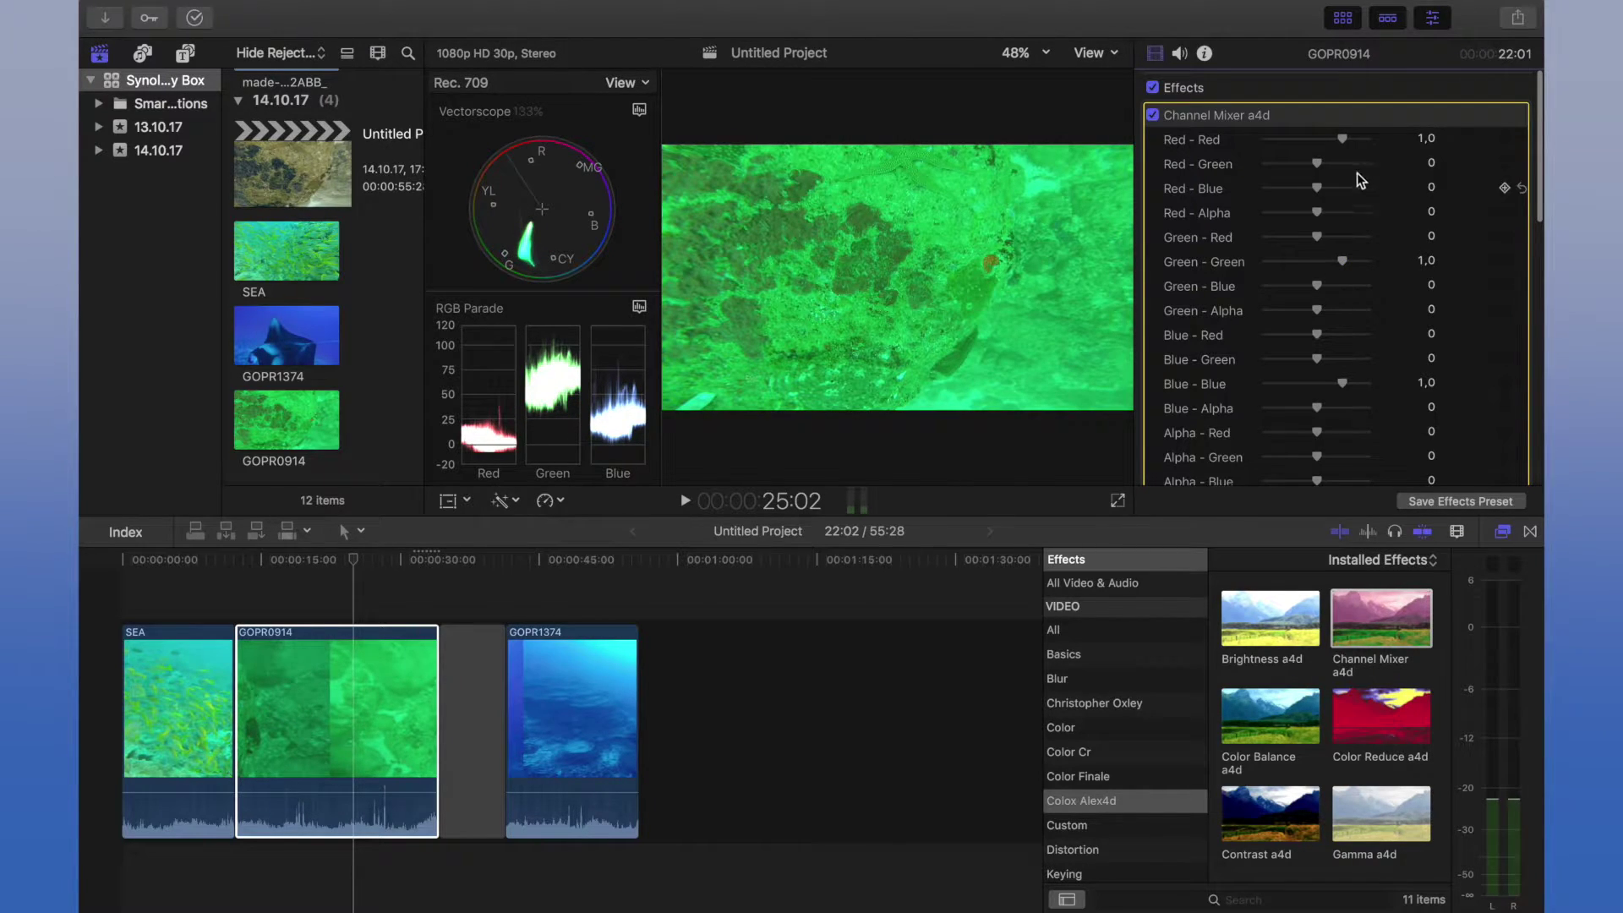
left_click_drag(1317, 162, 1339, 160)
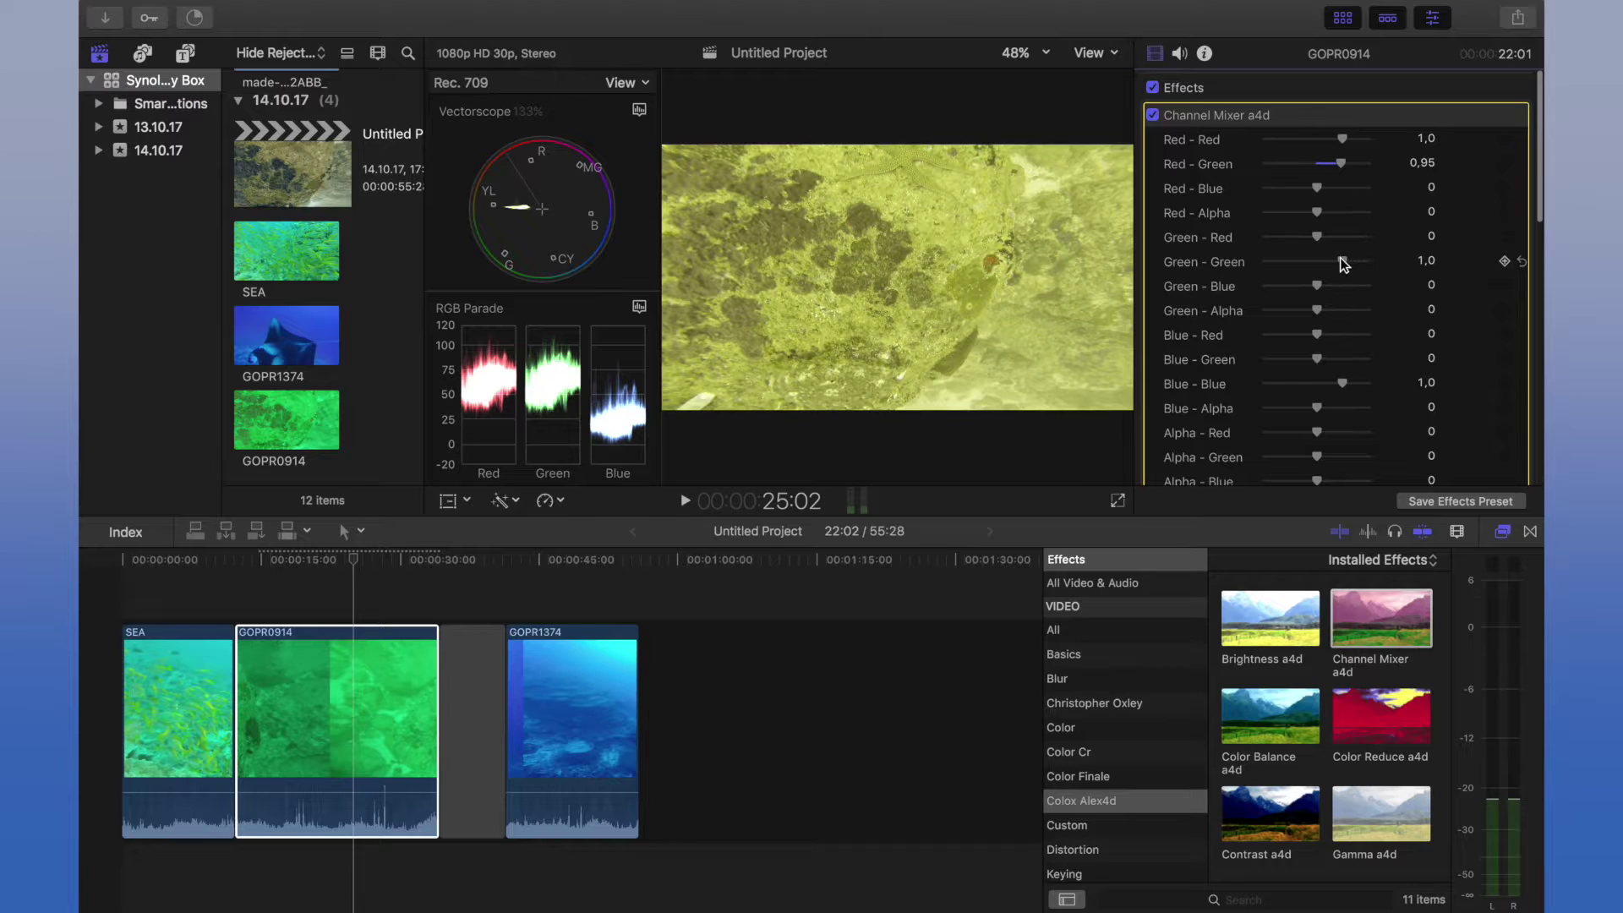
left_click_drag(1347, 266, 1333, 265)
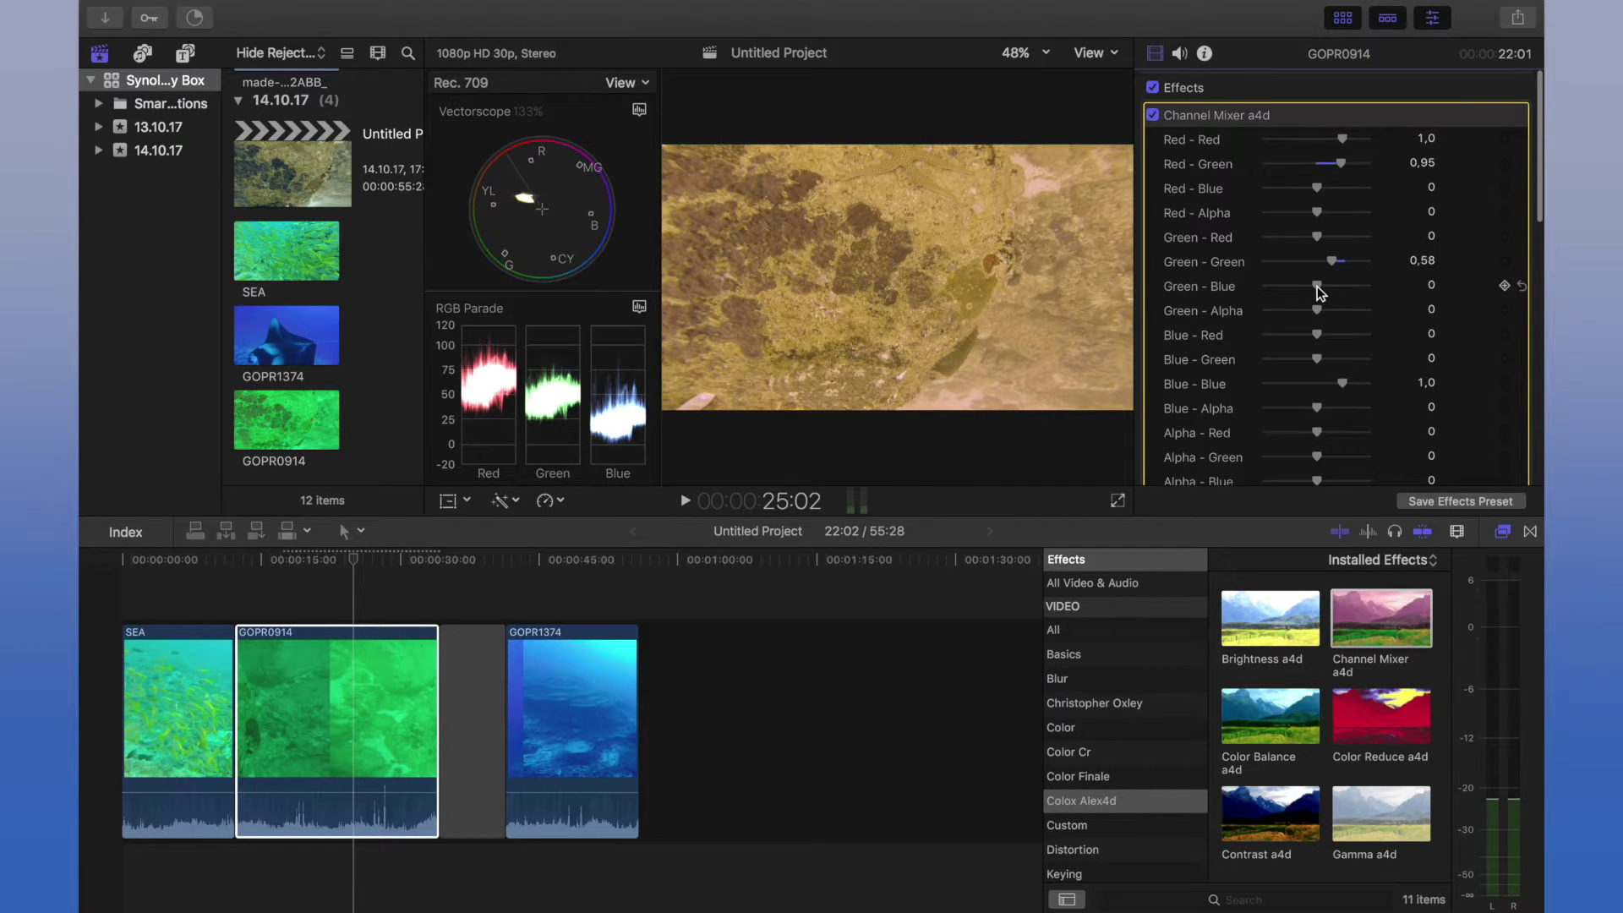
left_click_drag(1316, 286, 1337, 288)
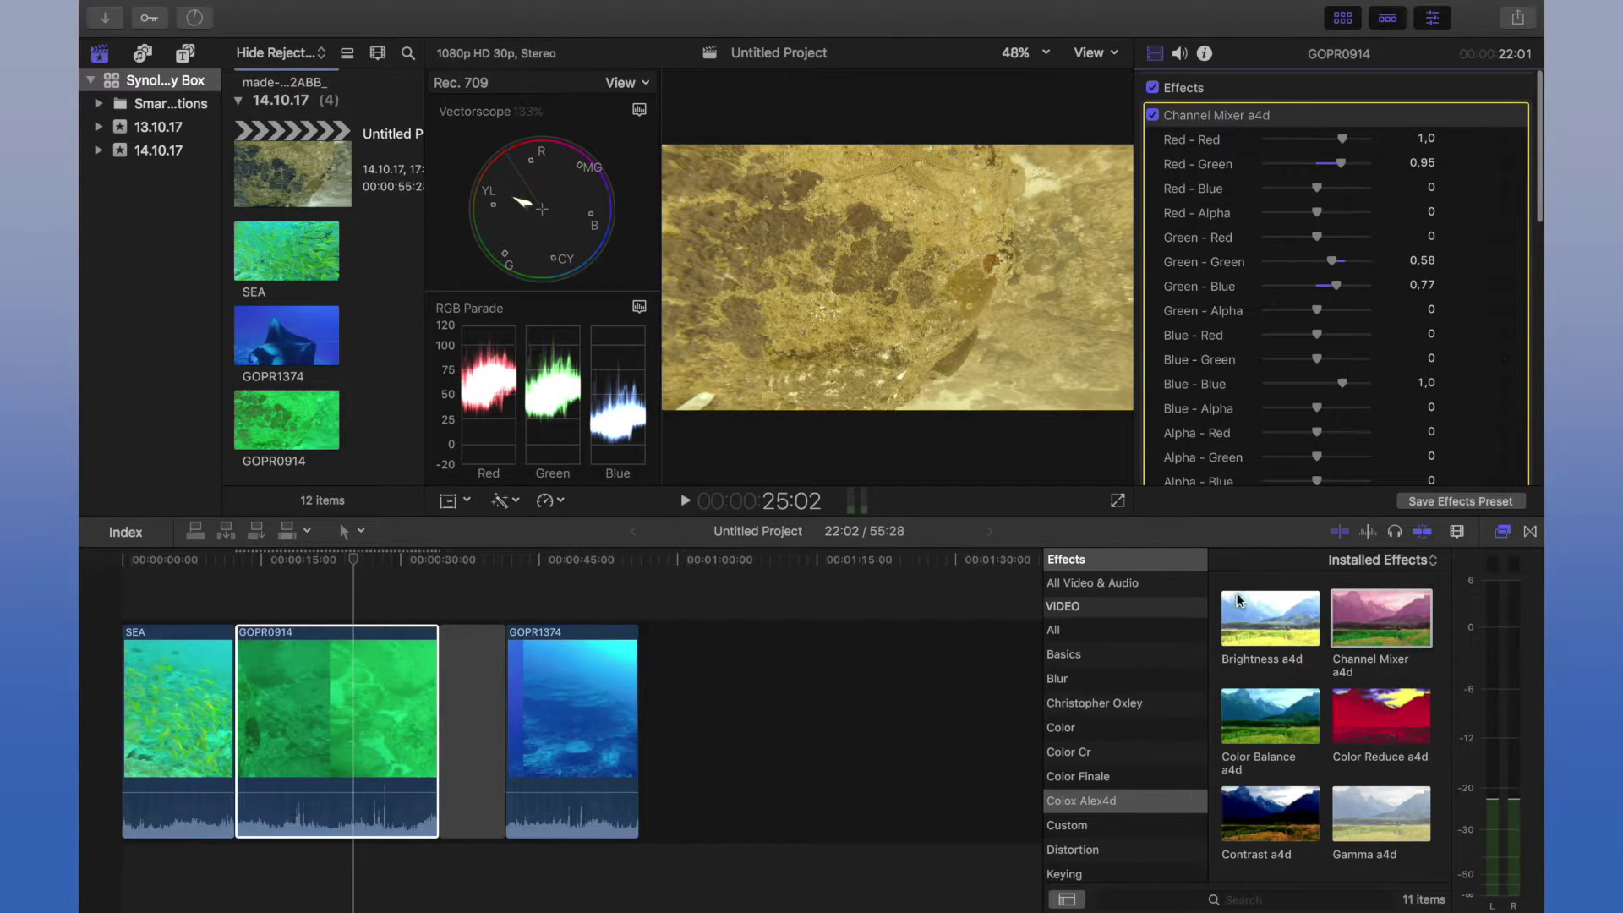
Apply Color Correction to the GOPR0914 clip and open its Color Board
left_click(1116, 725)
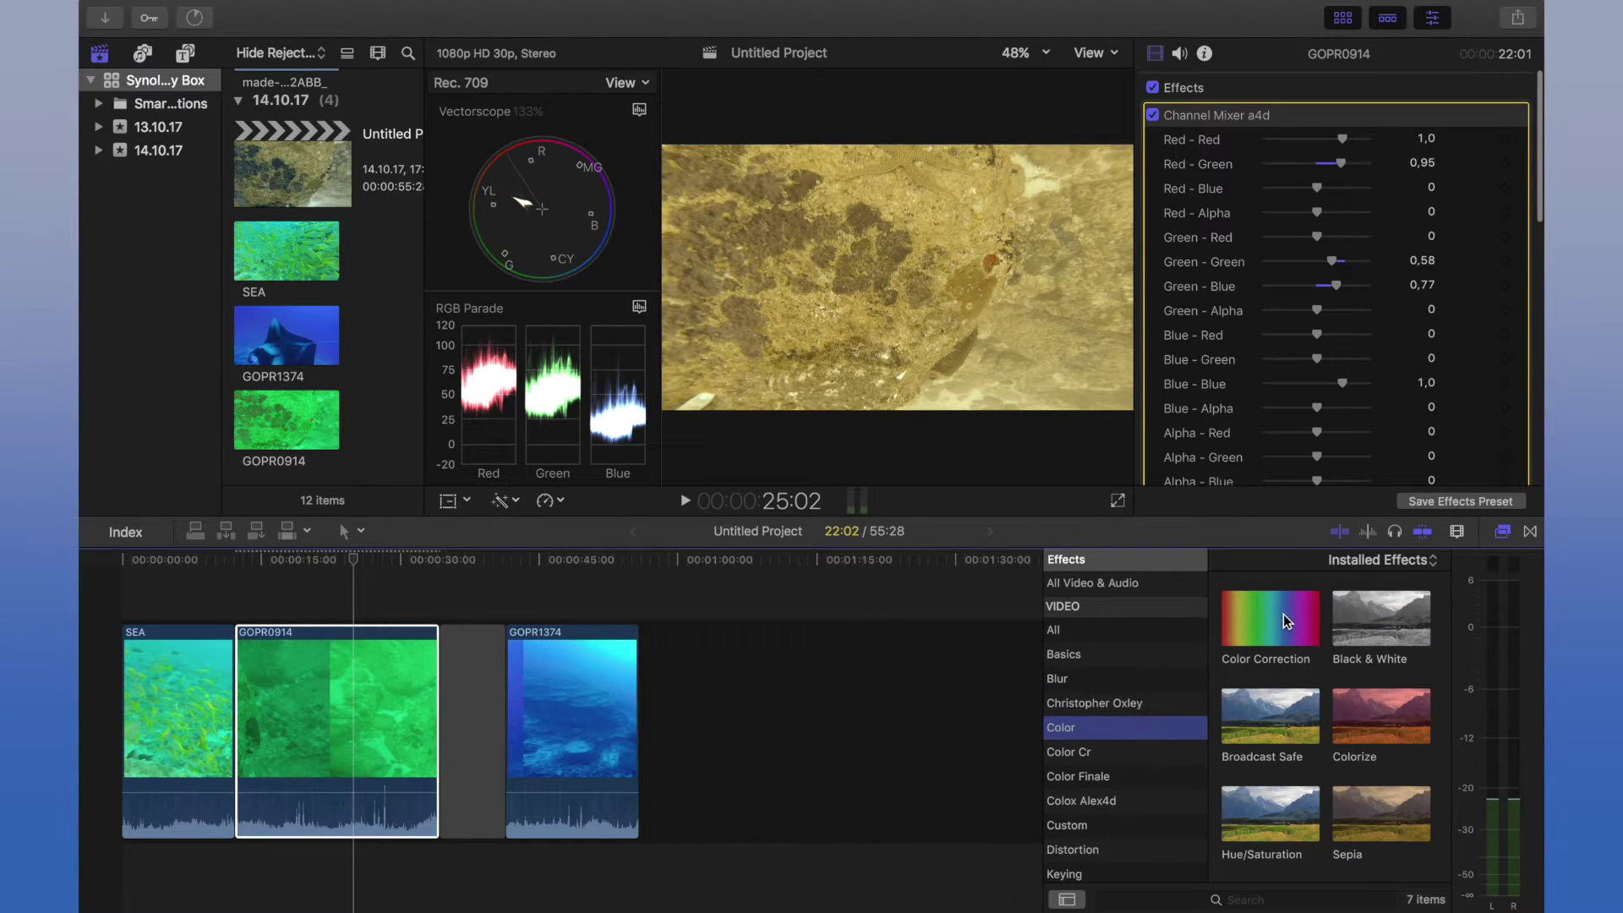
left_click_drag(1283, 614, 389, 718)
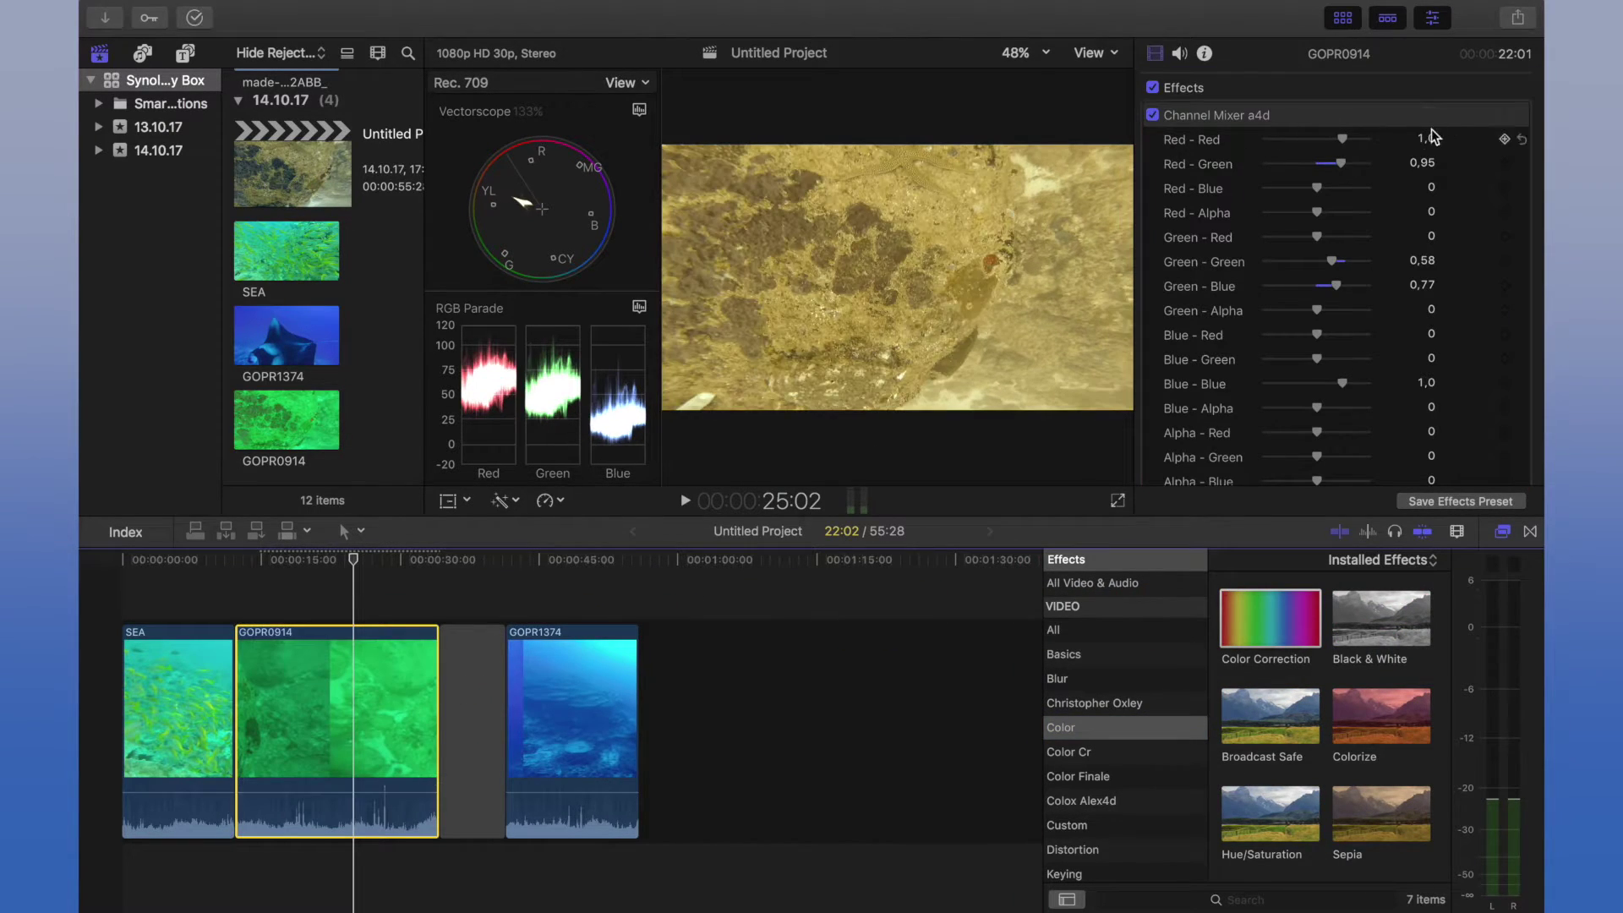
left_click(1494, 115)
left_click(1424, 163)
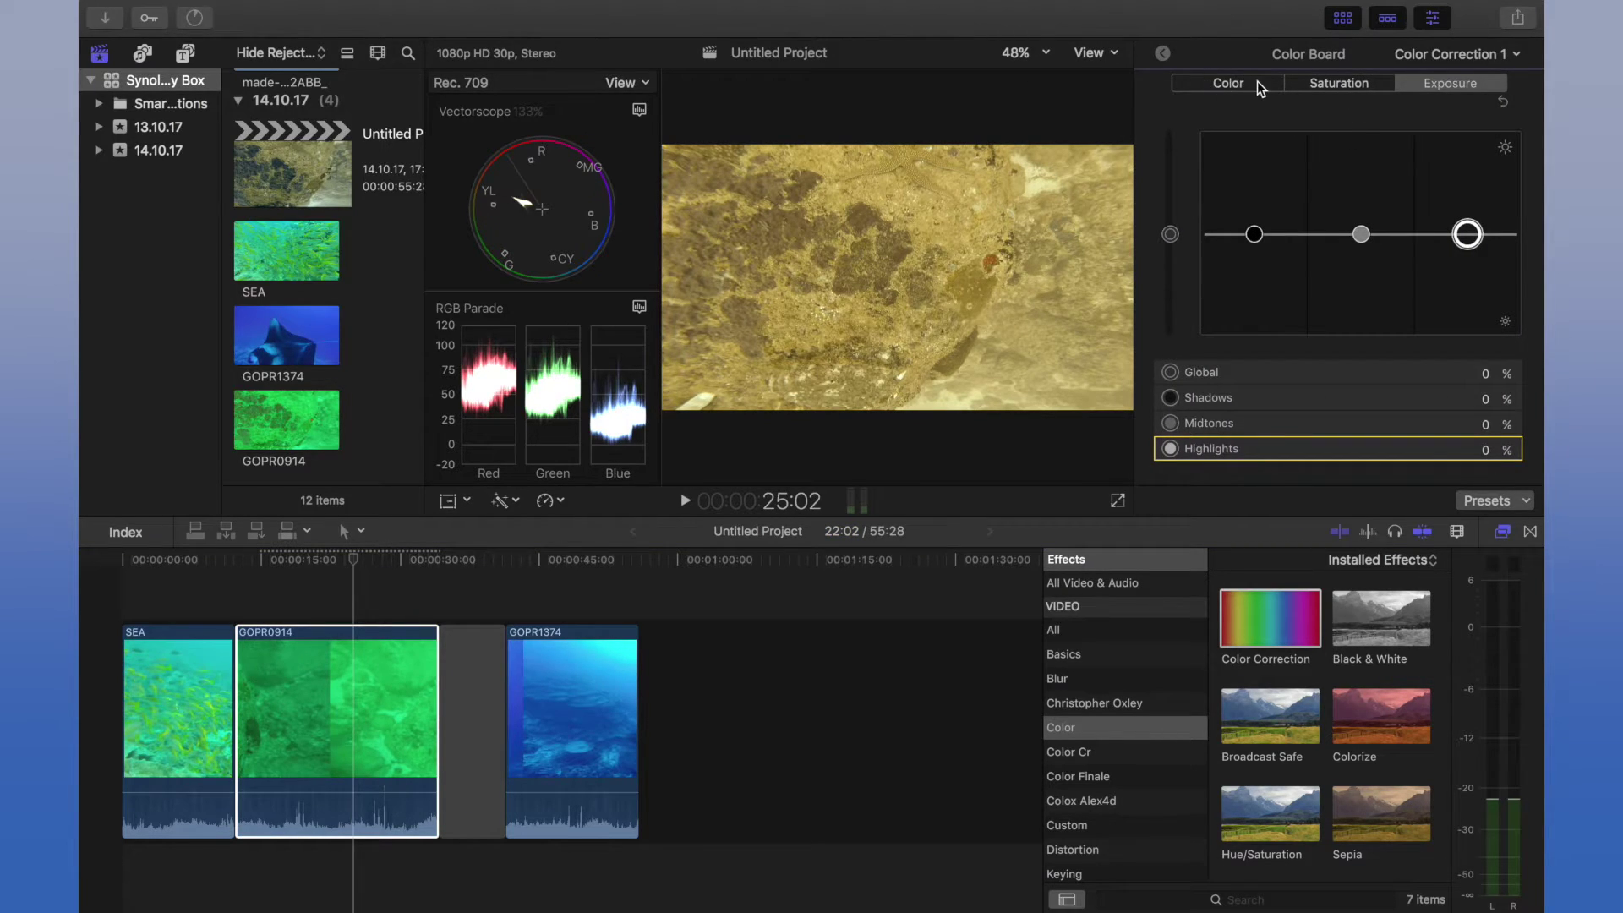
Tint the midtones toward blue and boost midtone saturation
left_click(1256, 83)
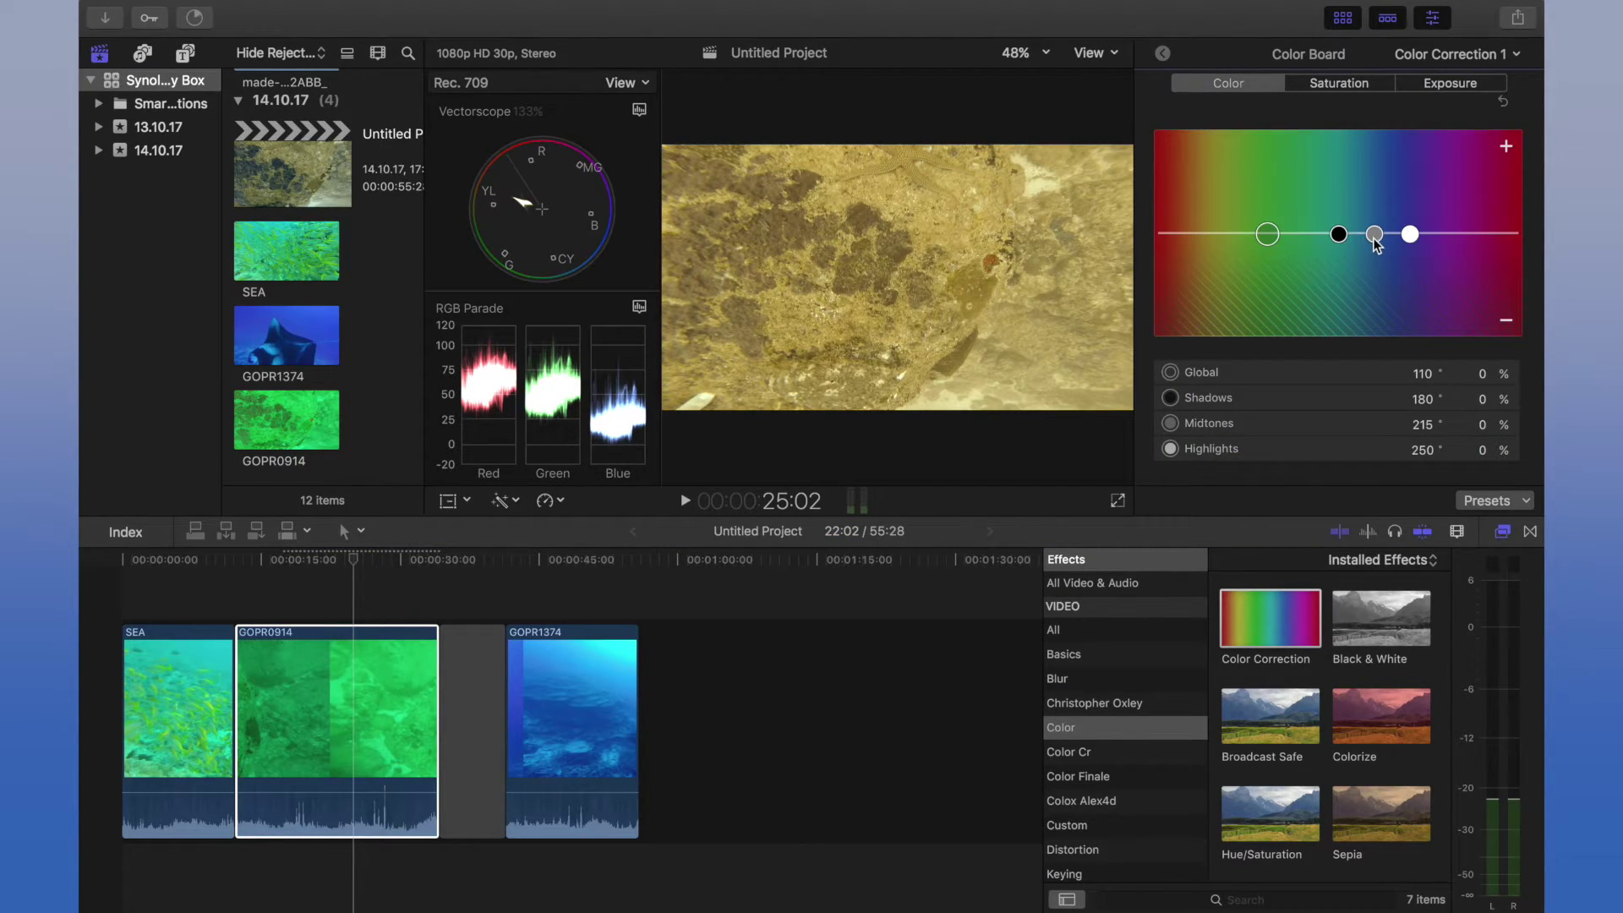
mouse_move(1373, 236)
left_mouse_down()
mouse_move(1415, 232)
mouse_move(1411, 216)
left_mouse_up()
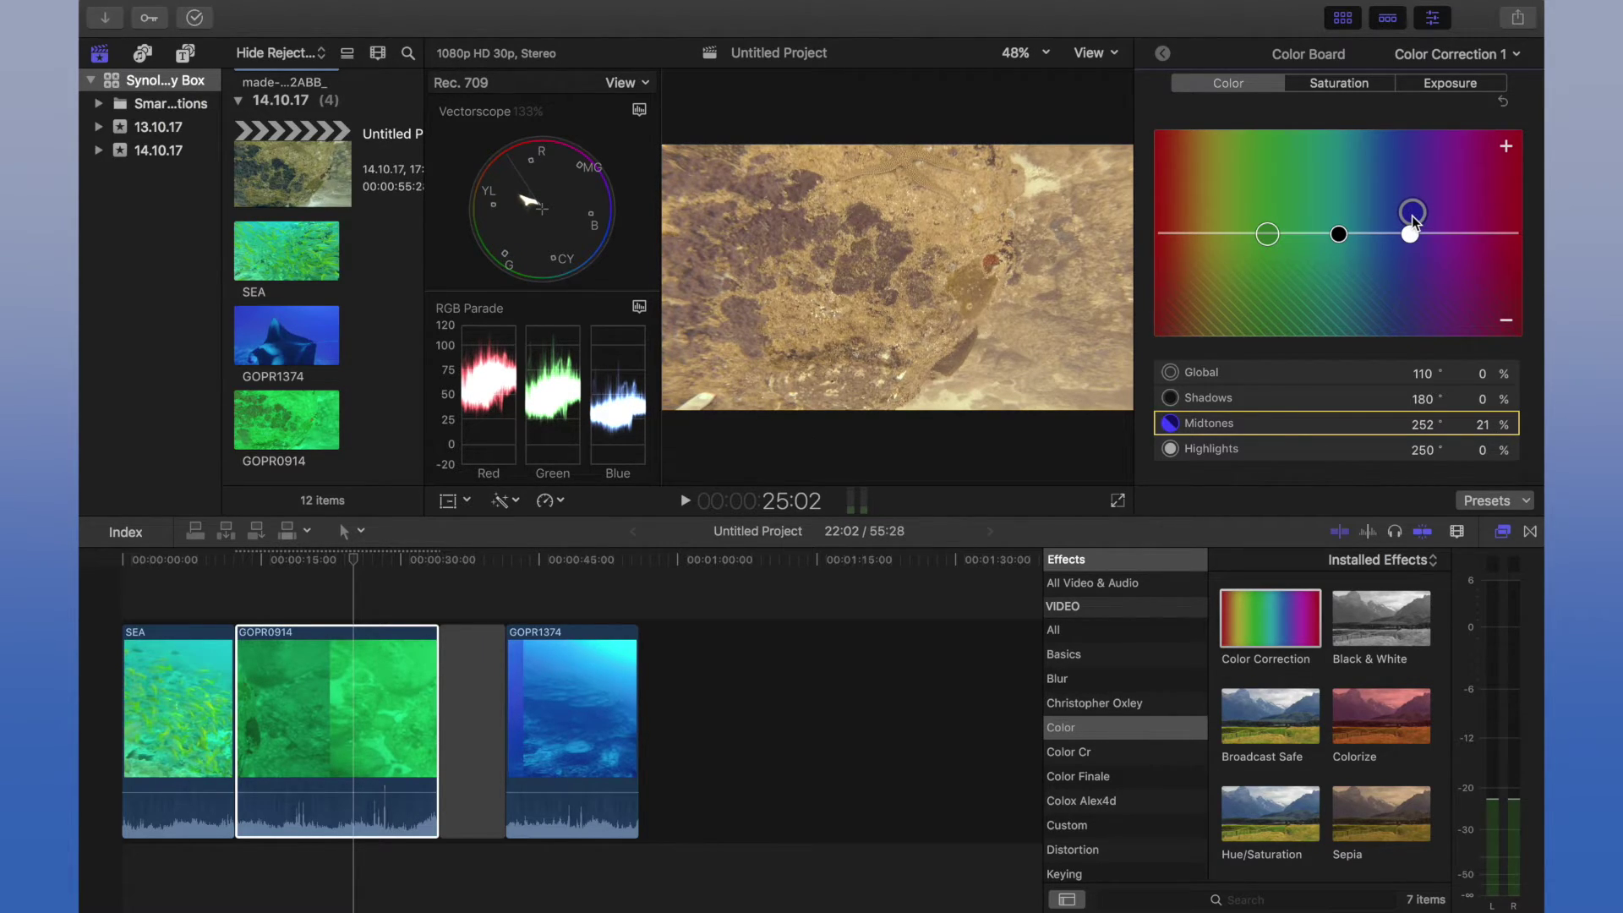
left_click(1339, 83)
left_click_drag(1360, 234, 1360, 217)
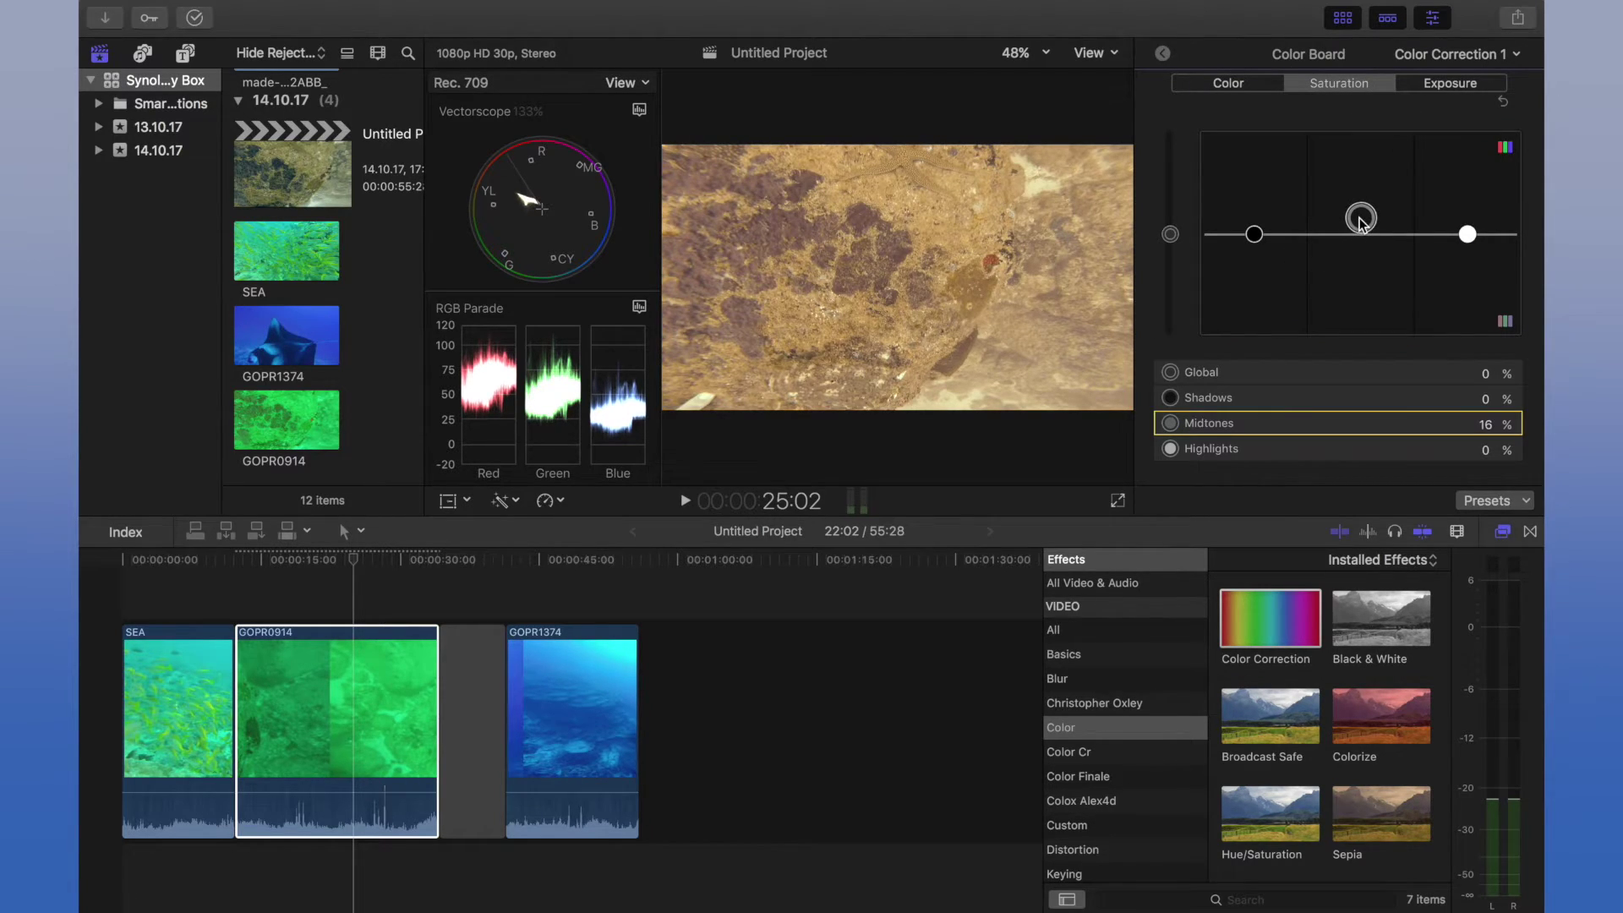
Set shadows exposure to −10%, highlights to 25%, lower midtones slightly, and shift global colour blue
left_click(1459, 85)
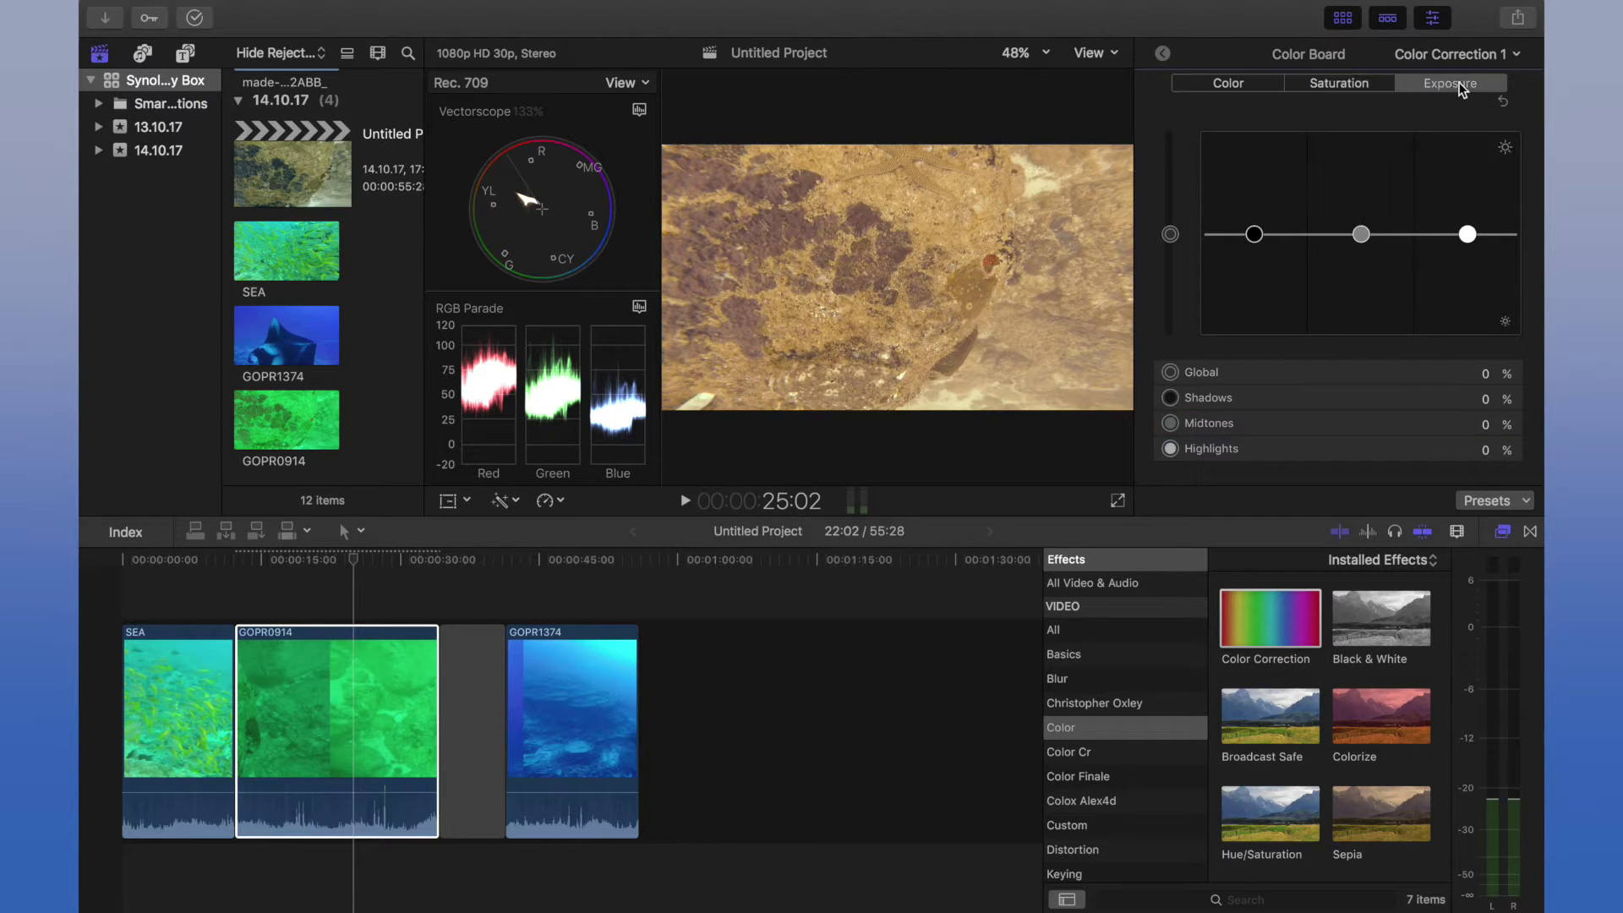
left_click(1255, 237)
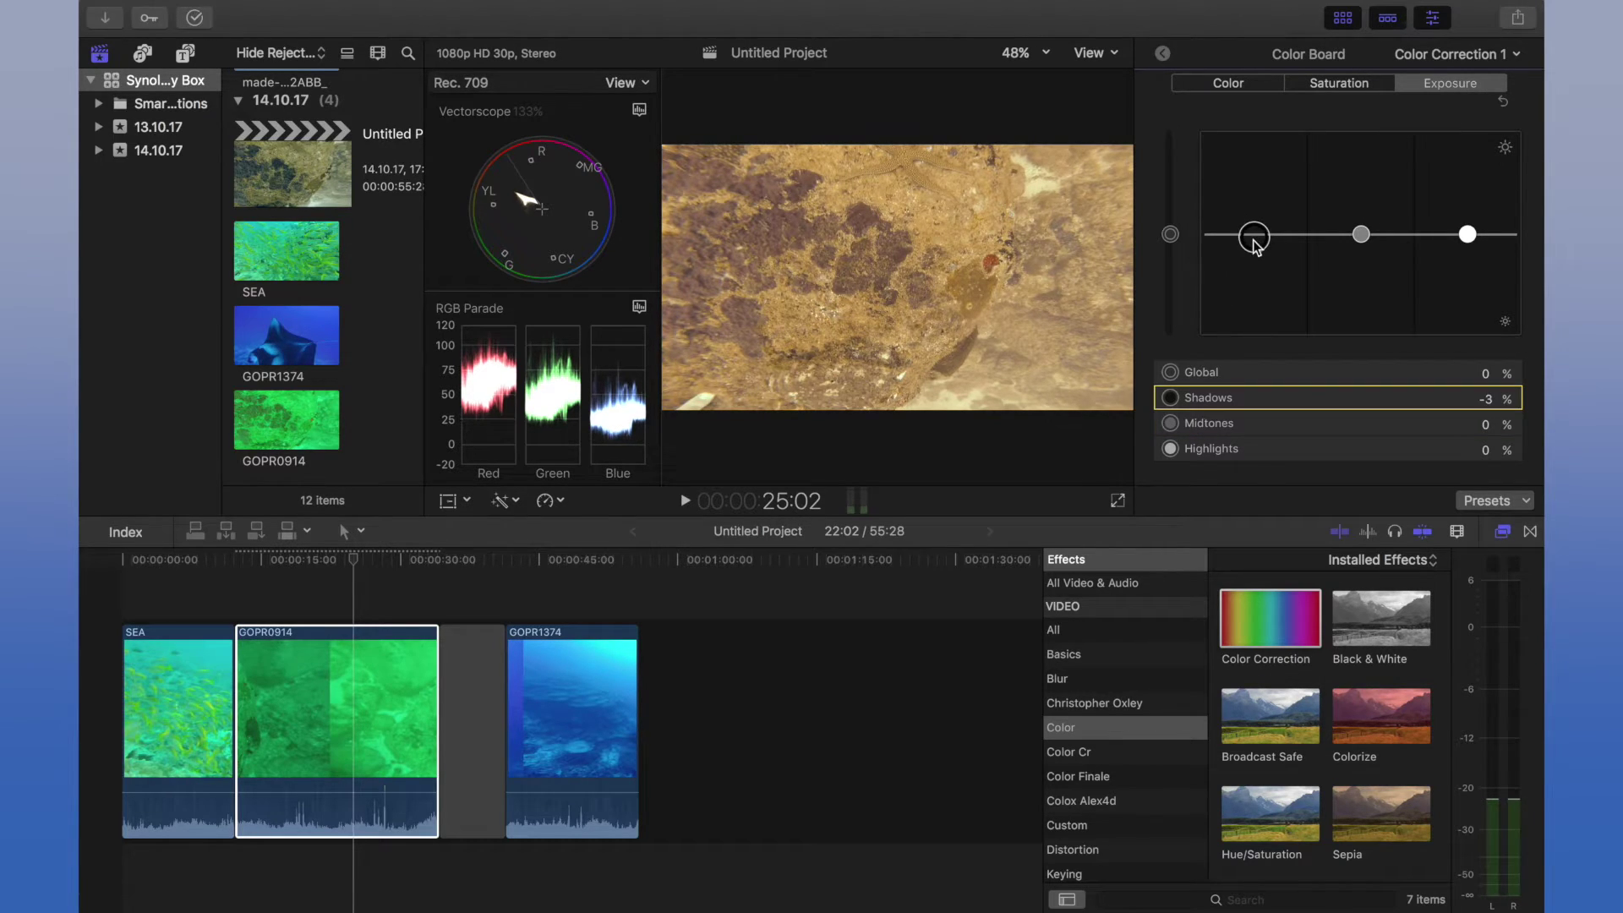
left_click_drag(1254, 235, 1255, 245)
left_click(1468, 236)
left_click_drag(1469, 236, 1467, 207)
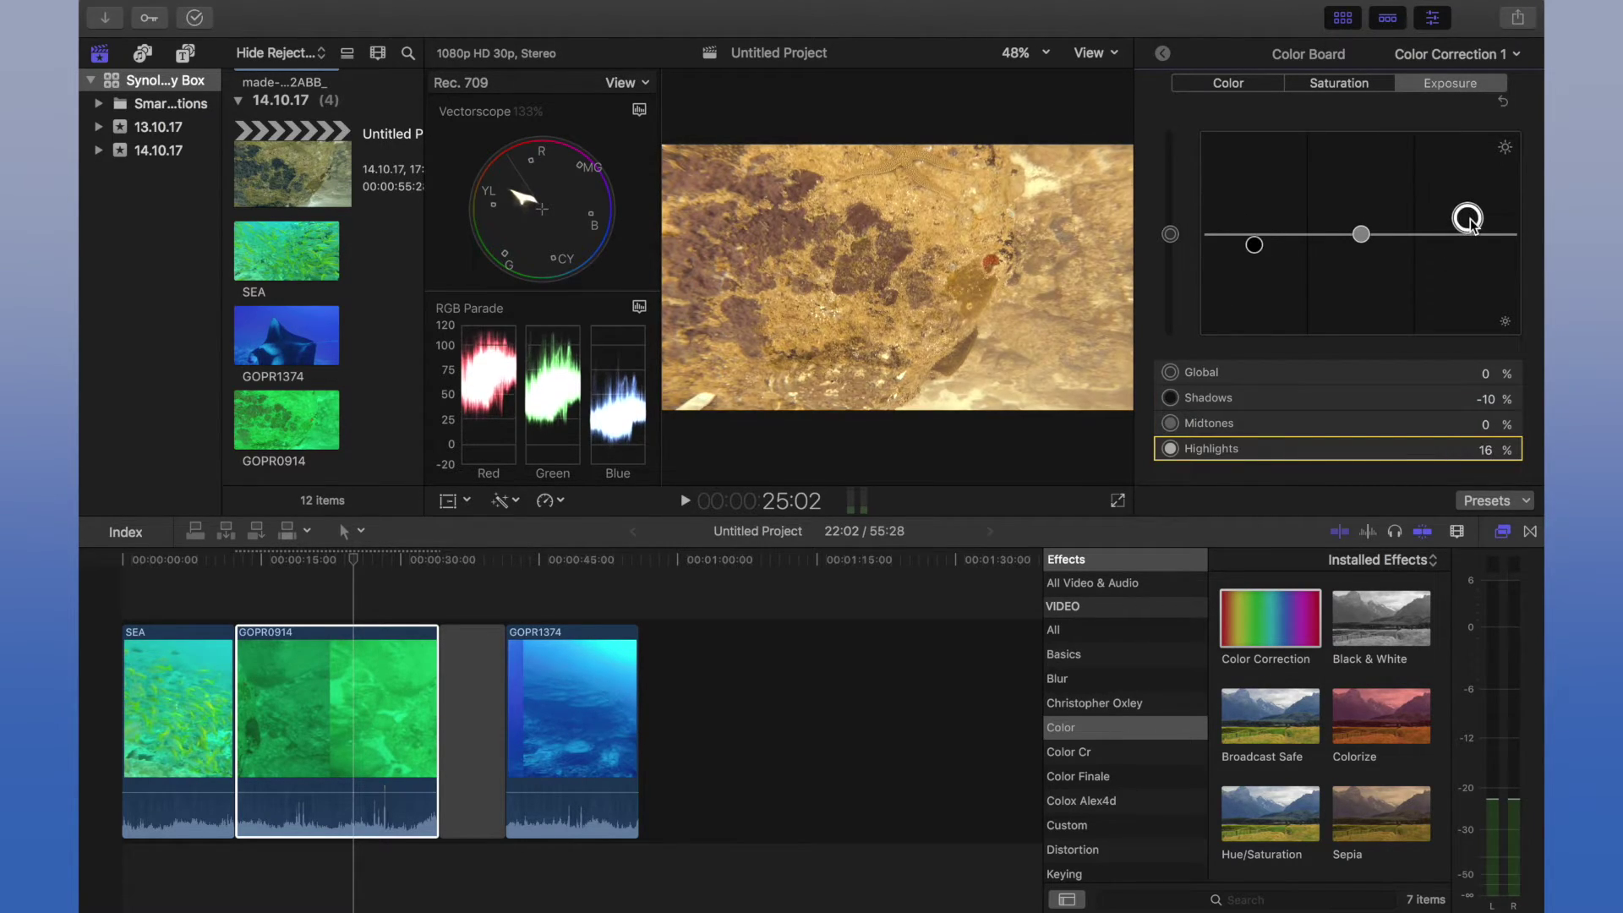
left_click_drag(1361, 235, 1361, 246)
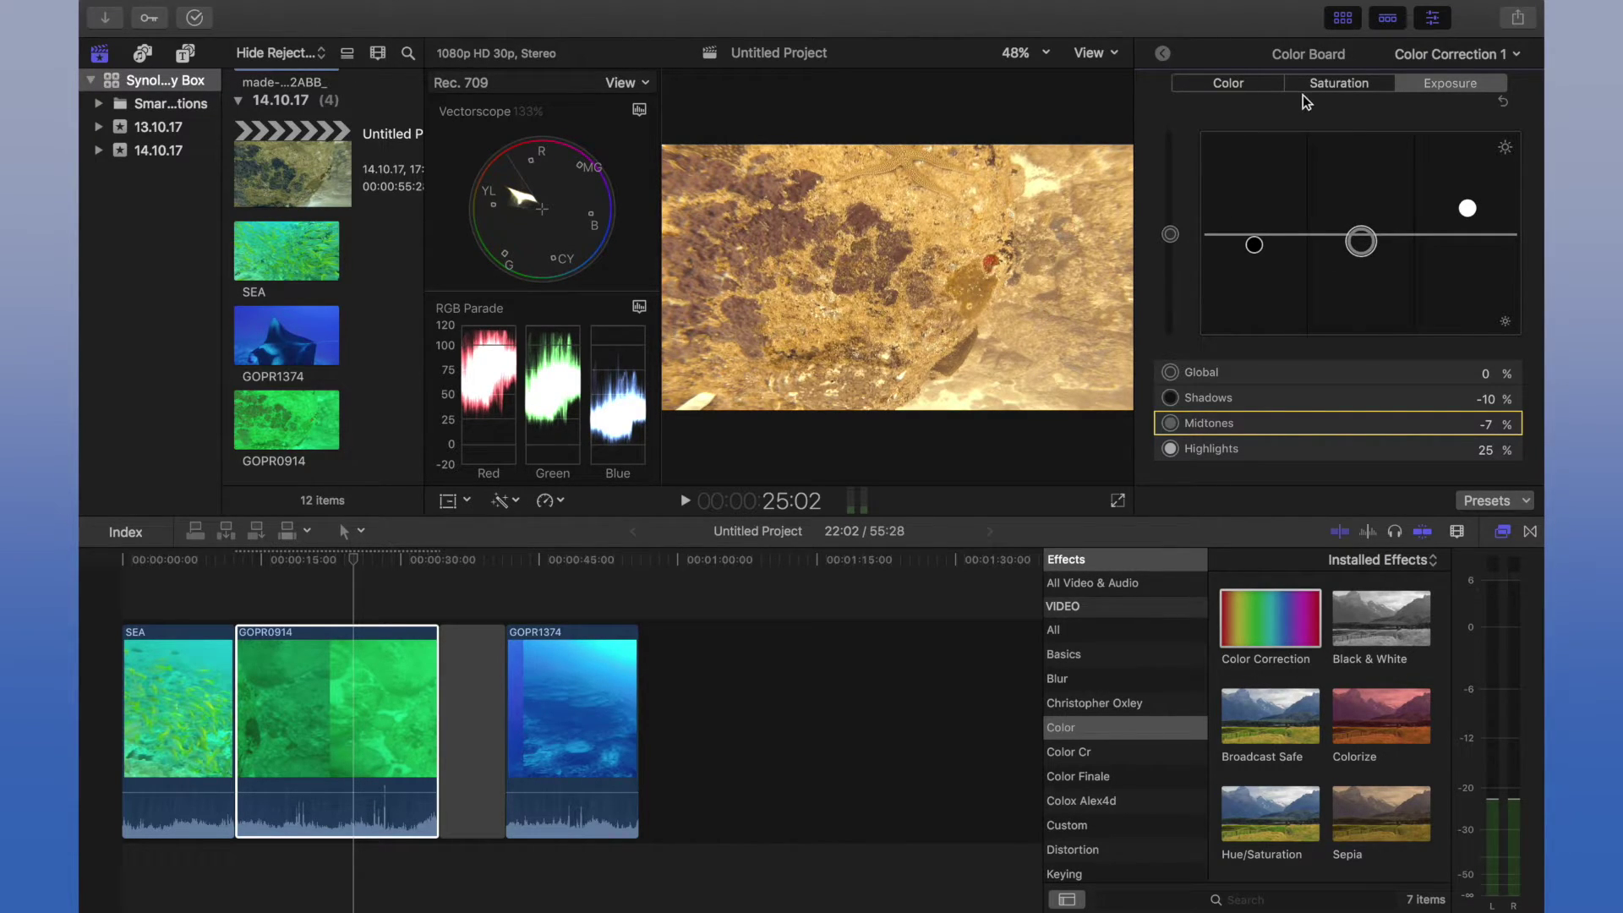
left_click(1236, 92)
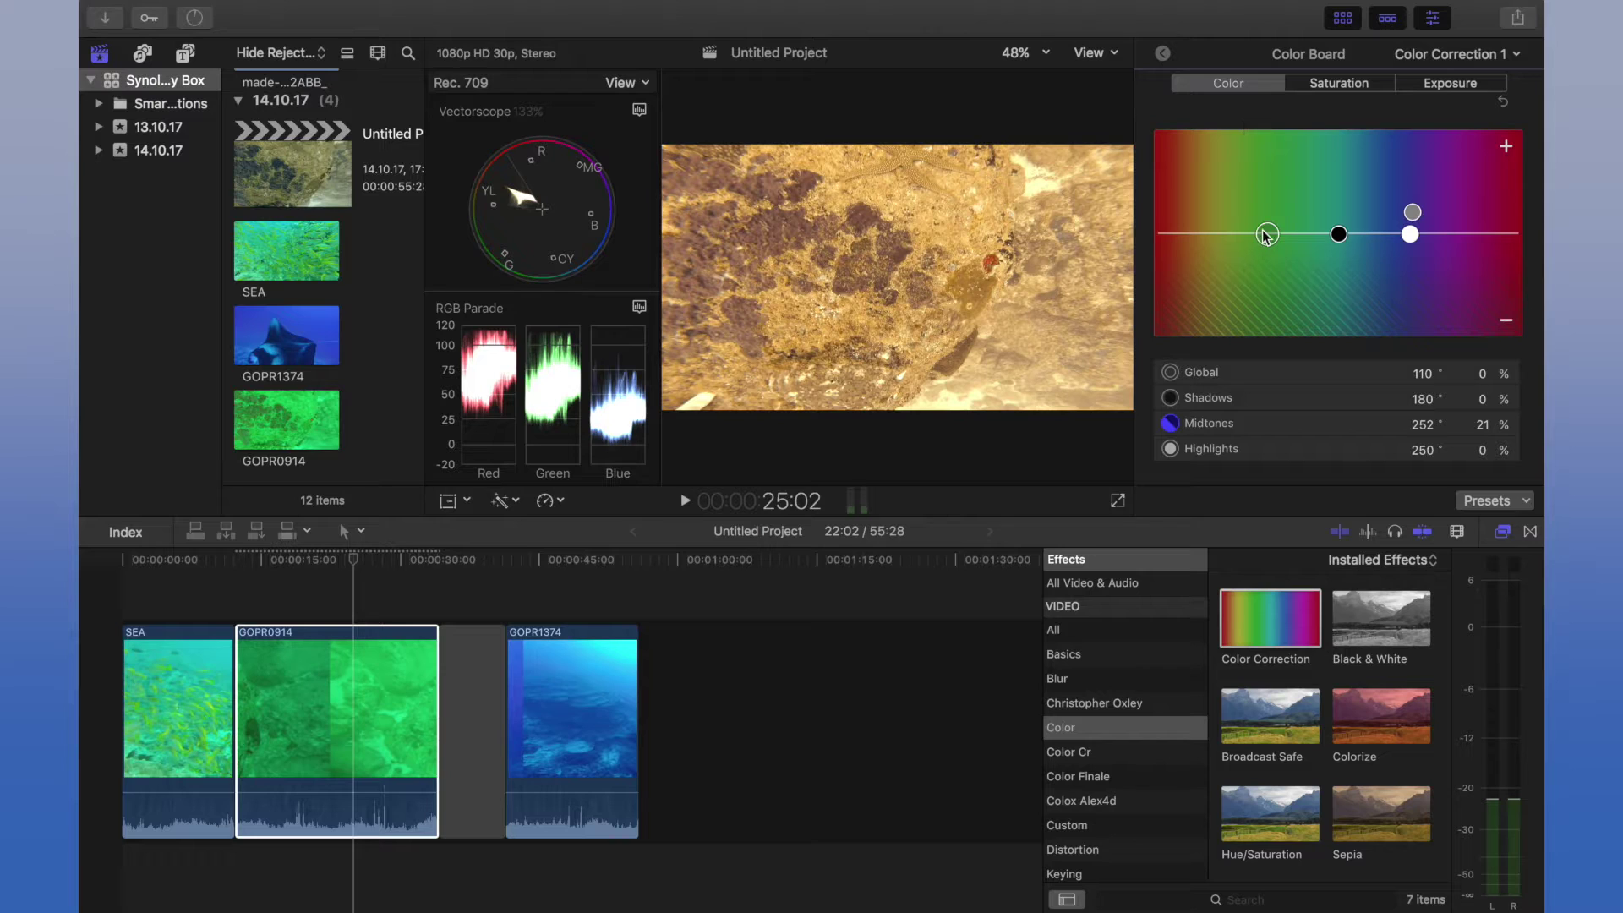
left_click_drag(1266, 236, 1367, 221)
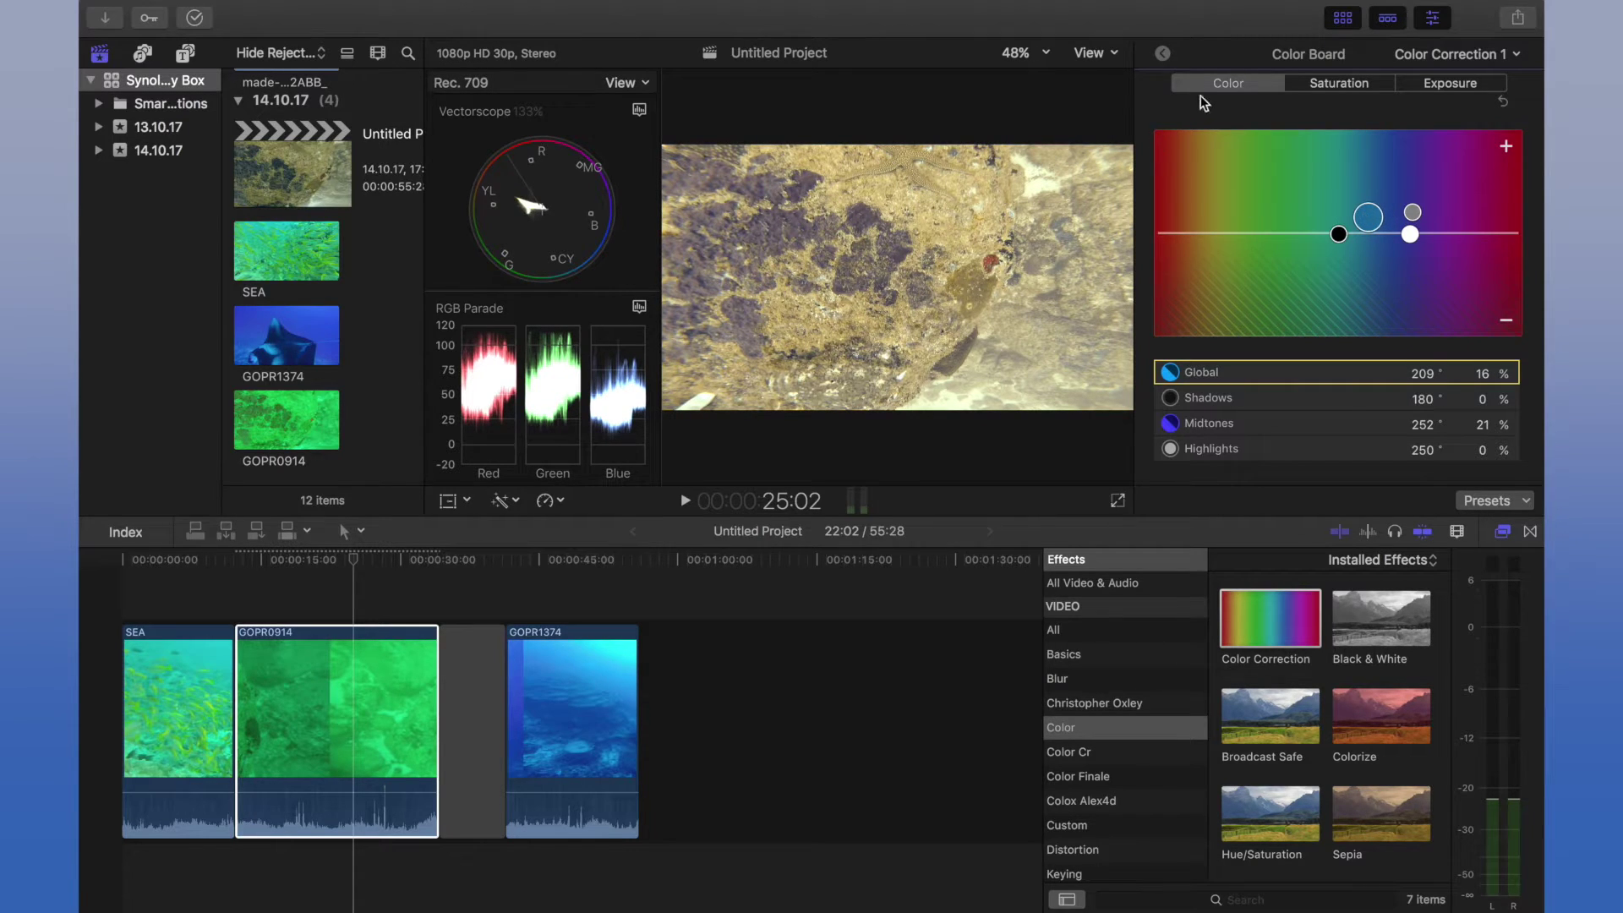
left_click(1163, 54)
left_click(1155, 89)
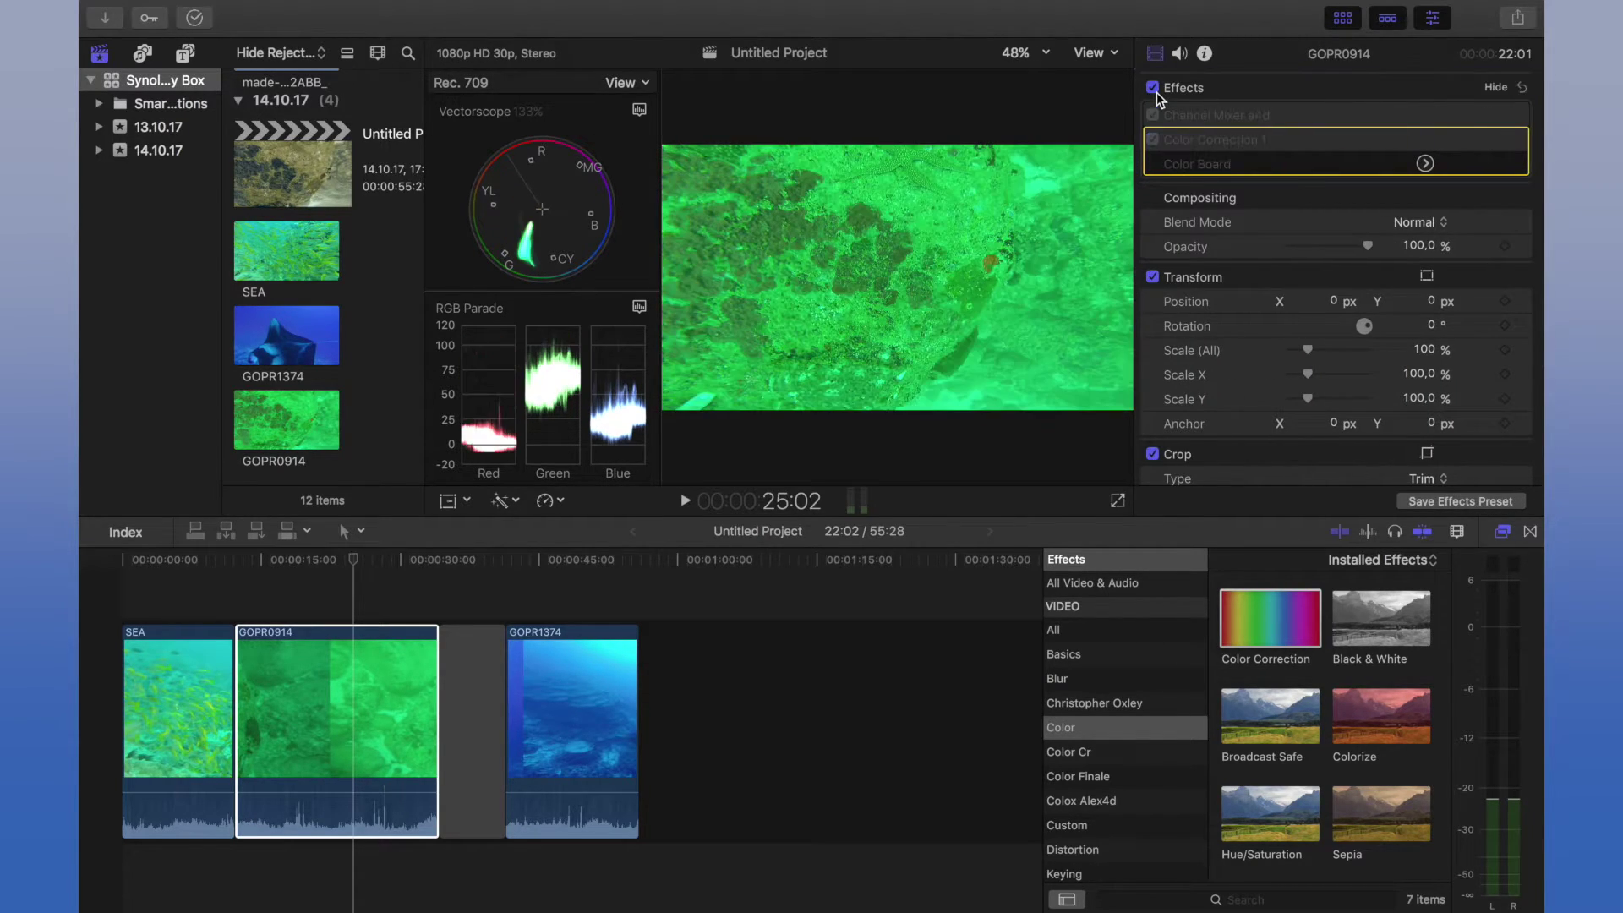
left_click(1155, 89)
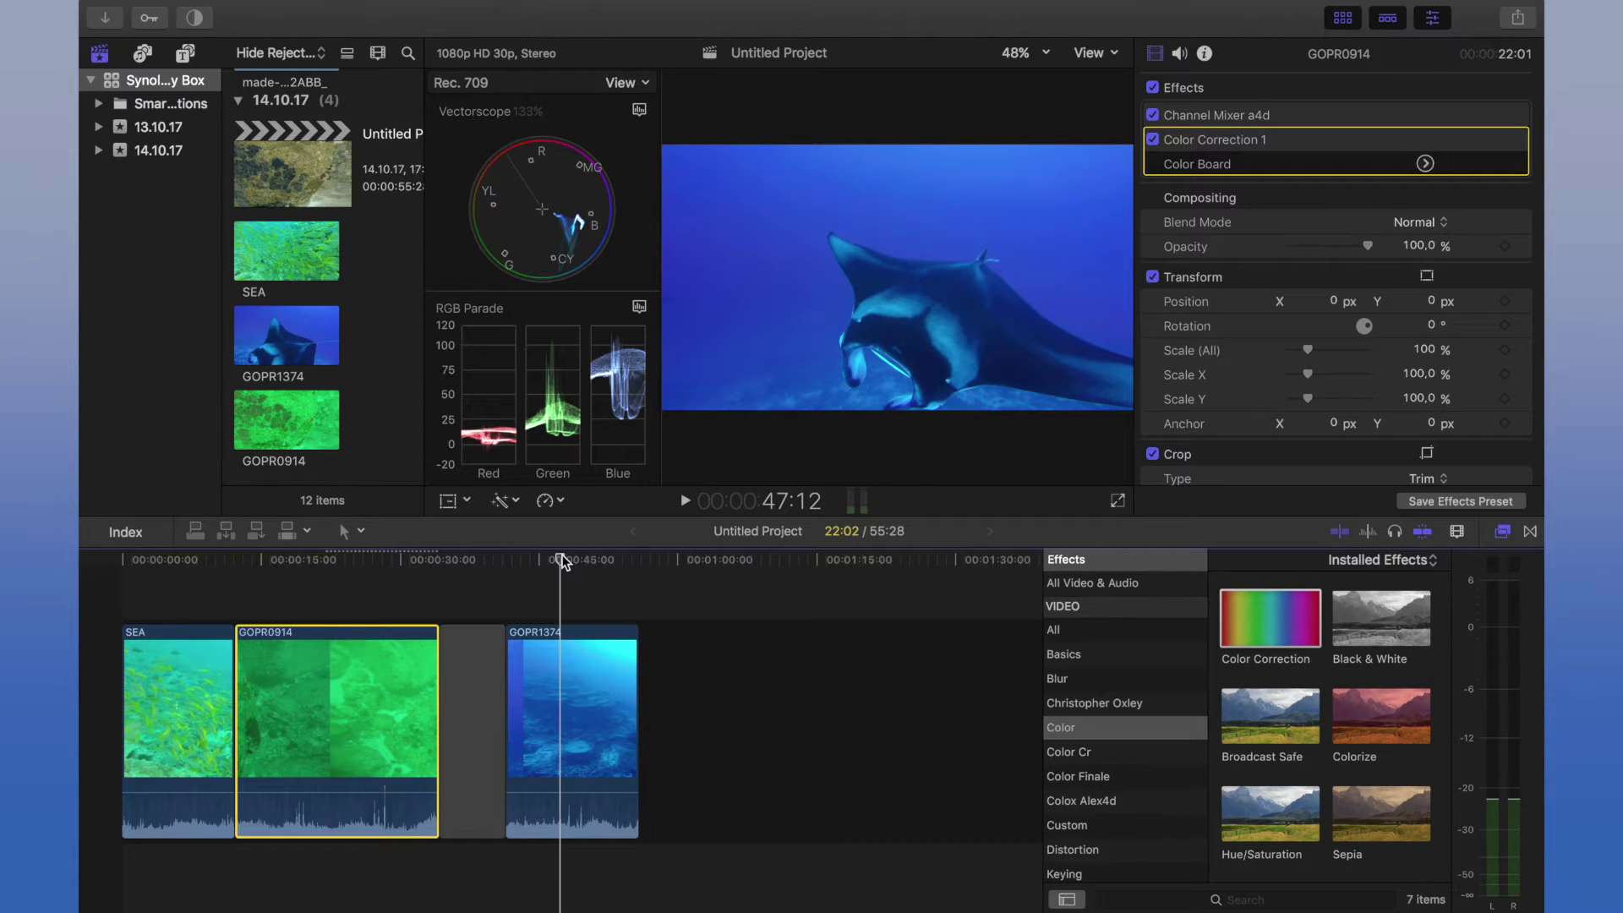
Delete Channel Mixer a4d and Color Correction 1 from GOPR1374, undoing an accidental clip deletion, then show Colox Alex4d
left_click(541, 738)
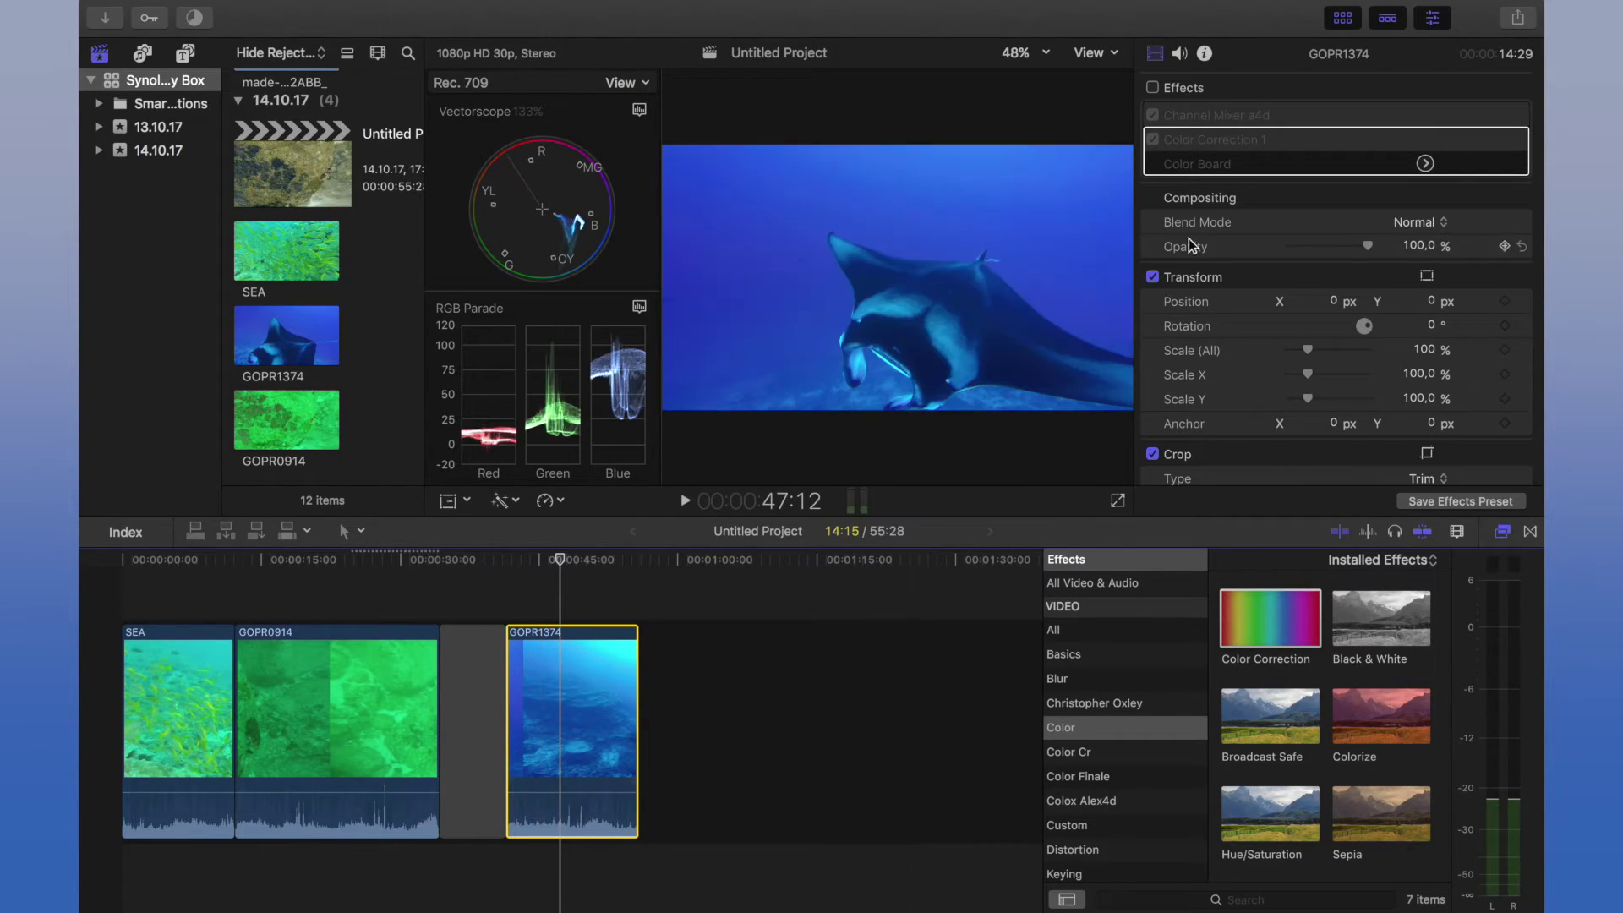
left_click(1149, 88)
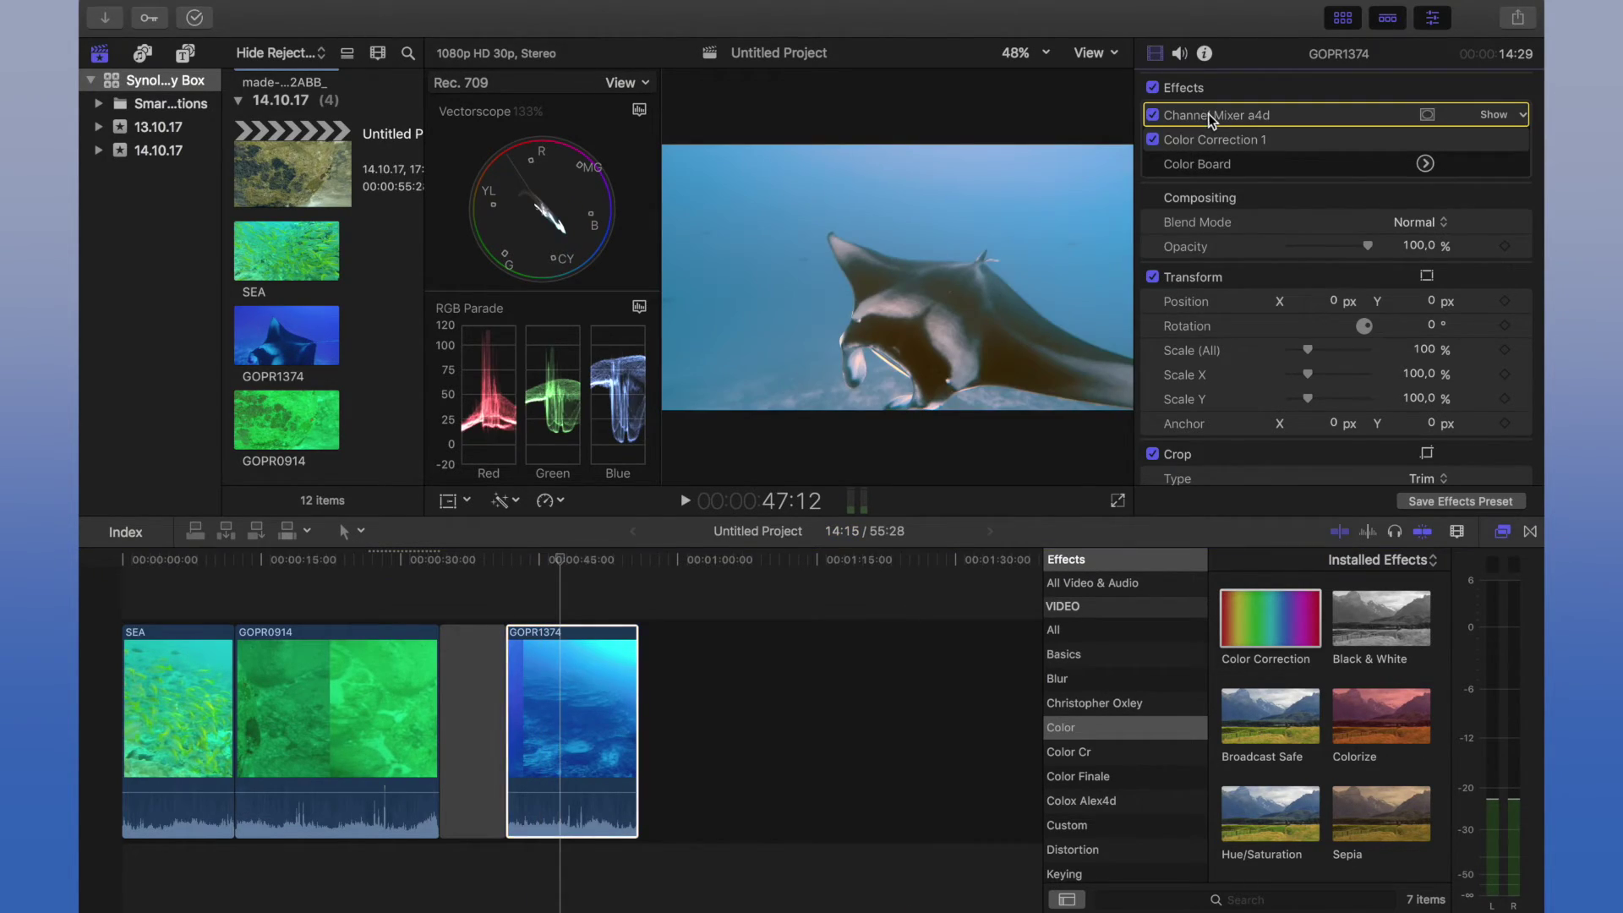
key("Delete")
key("cmd+z")
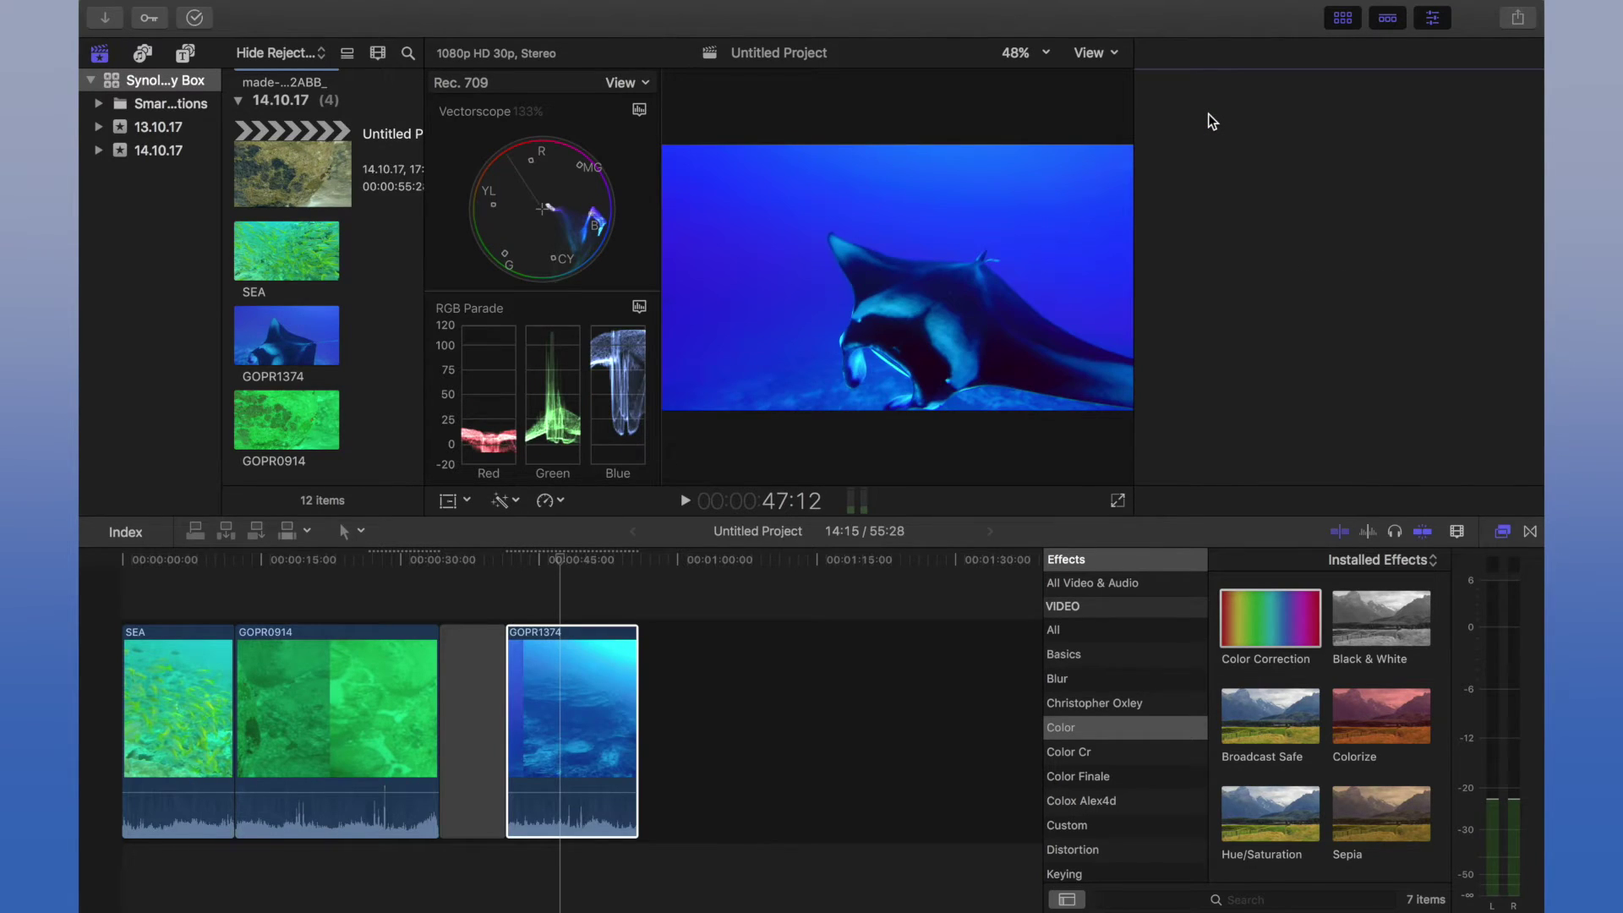
left_click(1225, 116)
key("Delete")
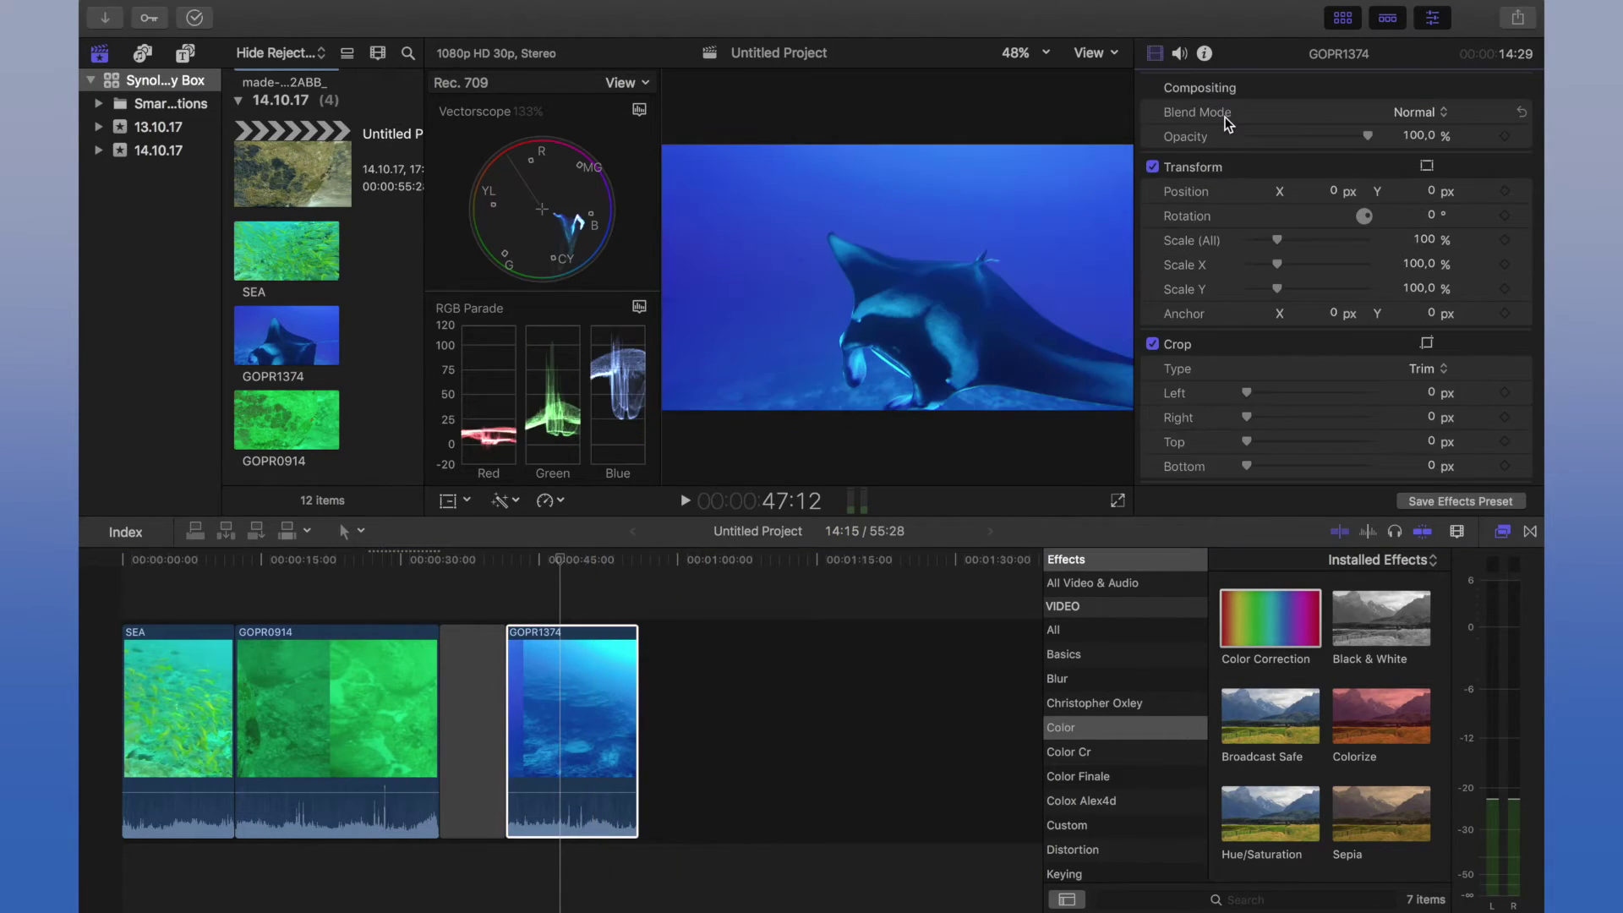
left_click(1115, 794)
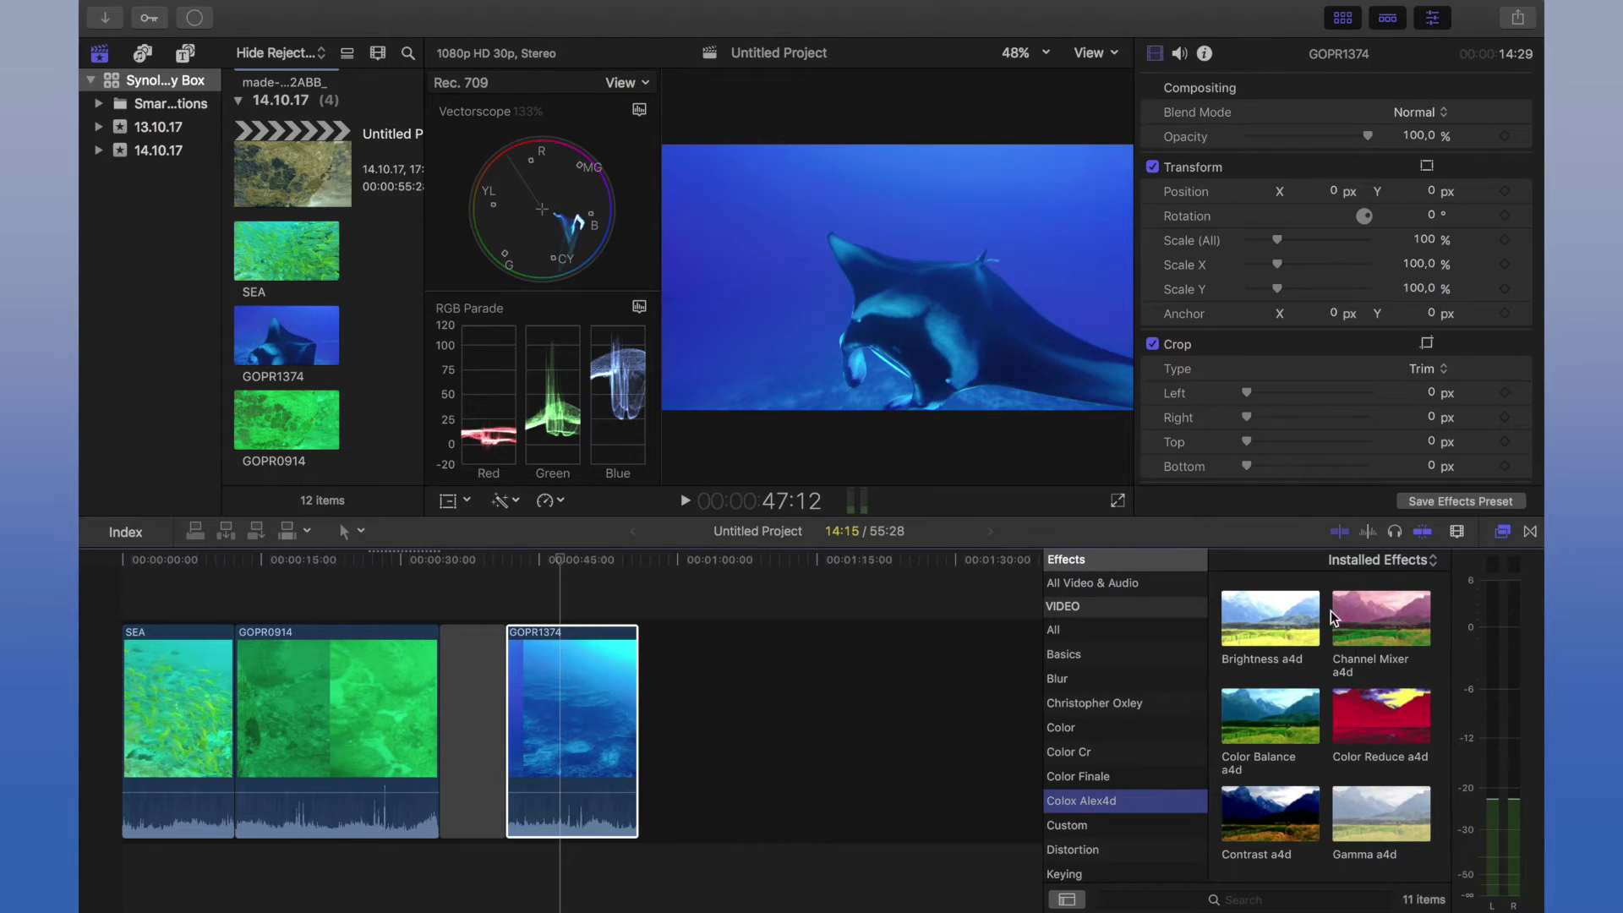
Apply Channel Mixer a4d to GOPR1374 with Red-Green 1,41, Green-Green 0,37 and Green-Blue 0,49
left_click_drag(1330, 610, 555, 717)
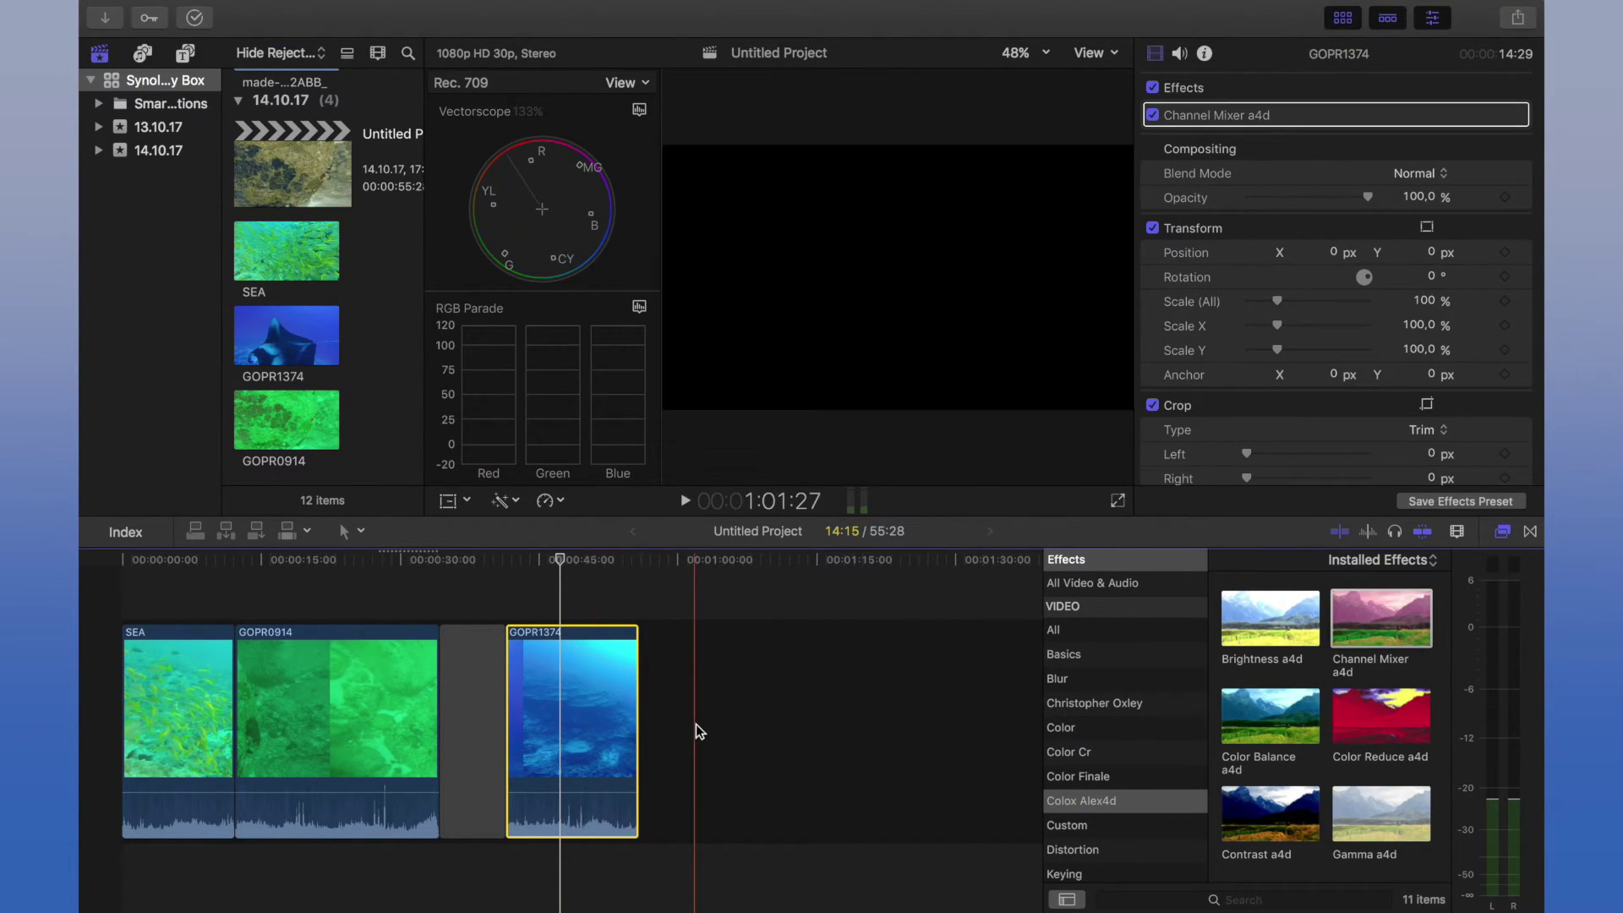
left_click(1496, 115)
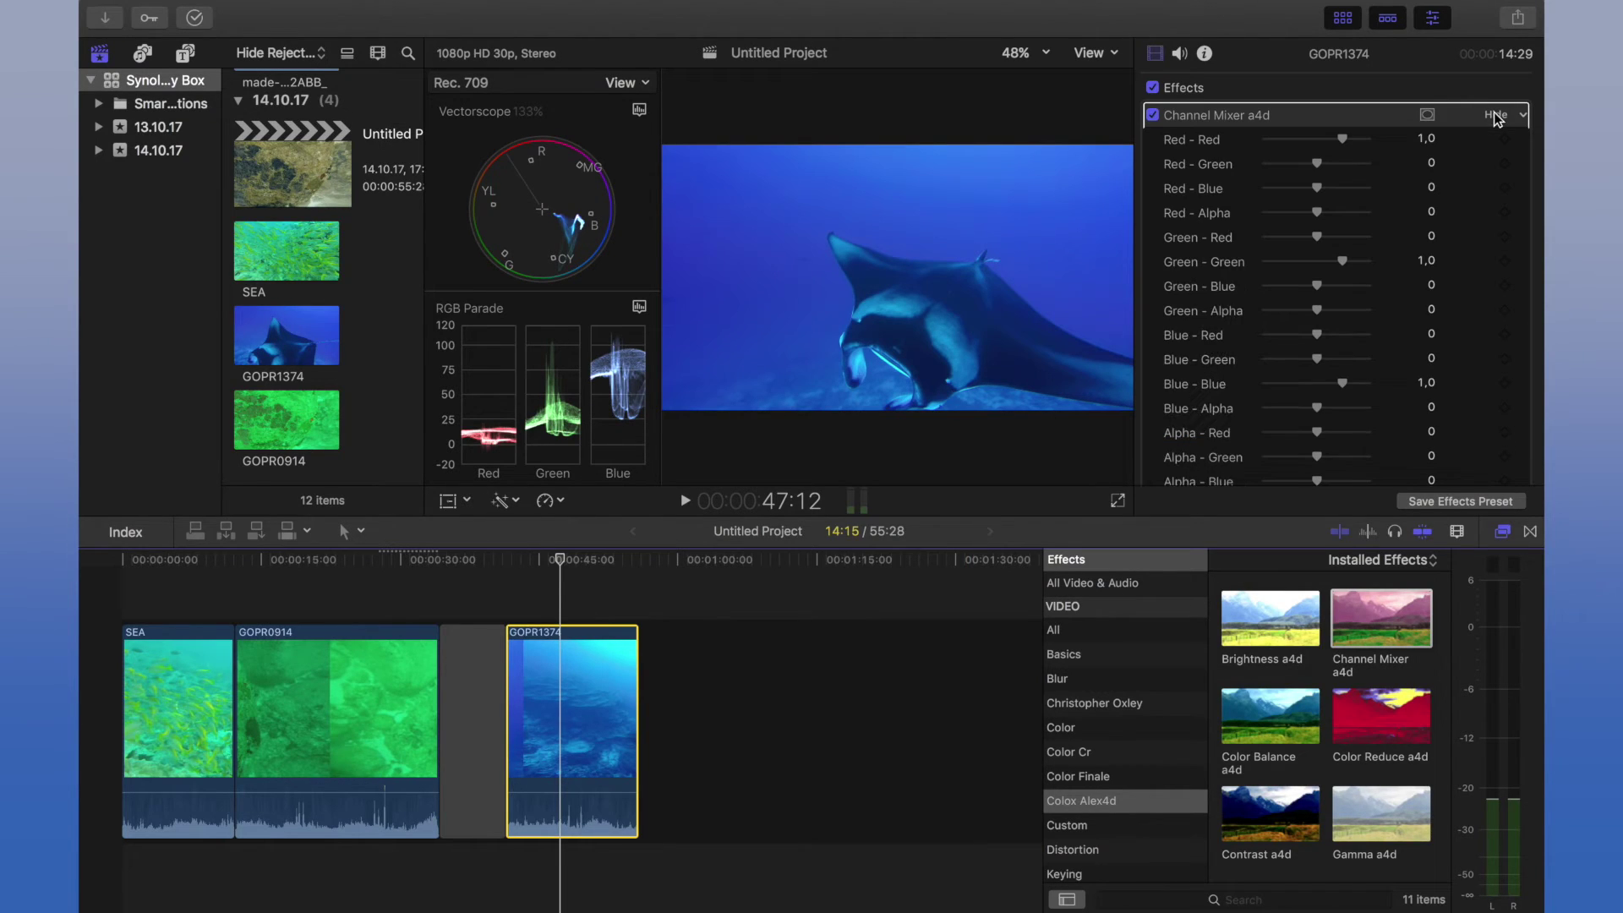
left_click_drag(1316, 166, 1353, 173)
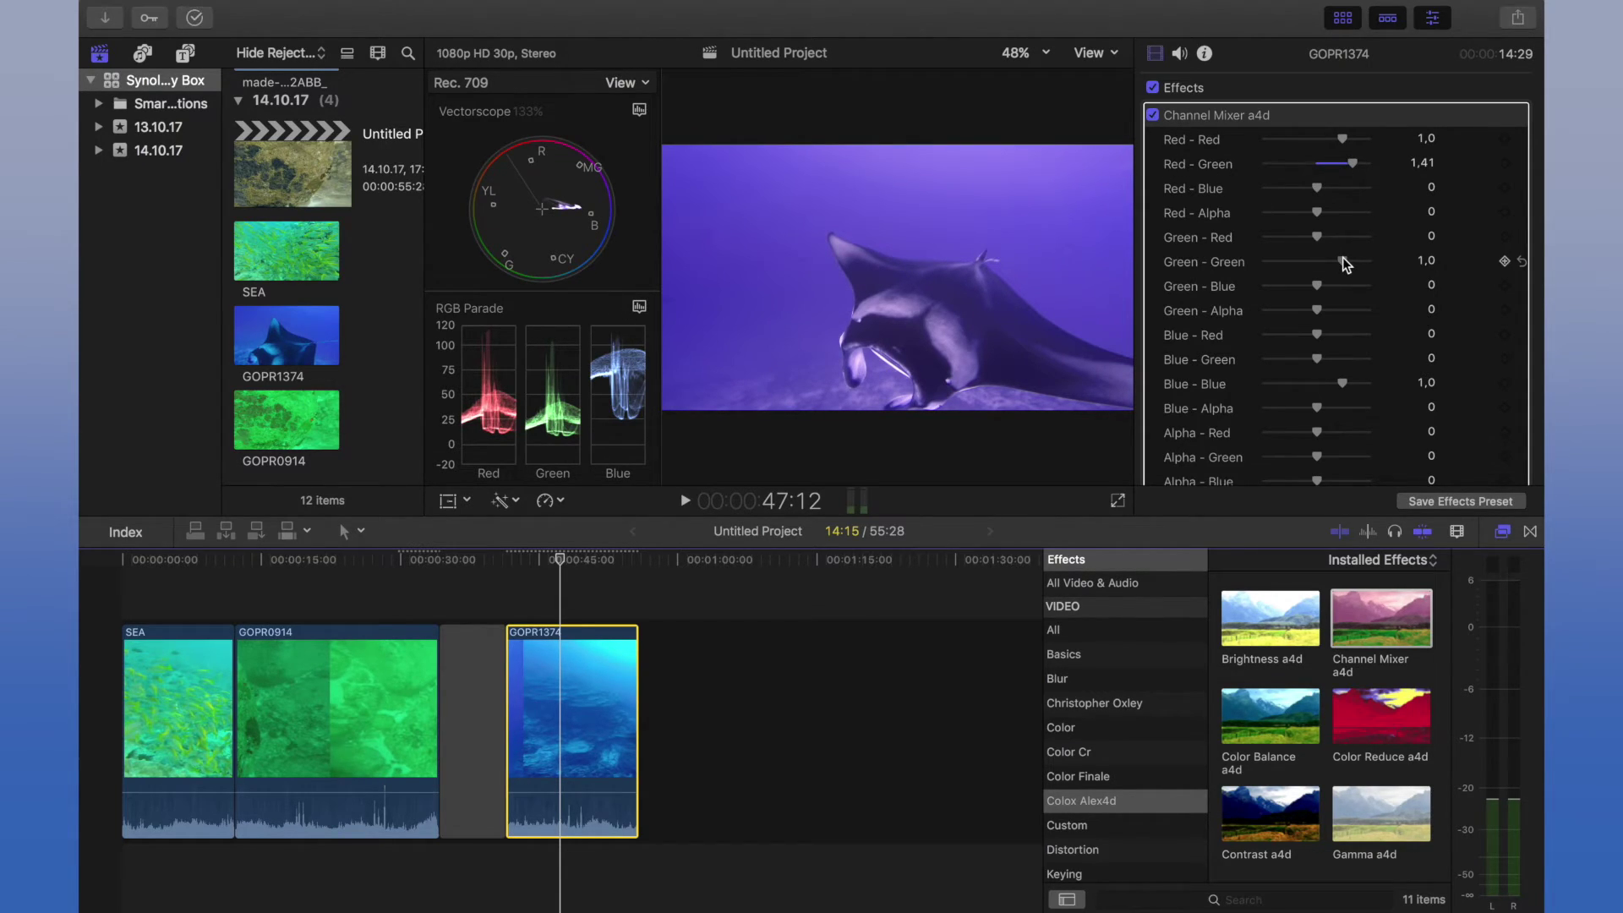
left_click_drag(1342, 259, 1327, 261)
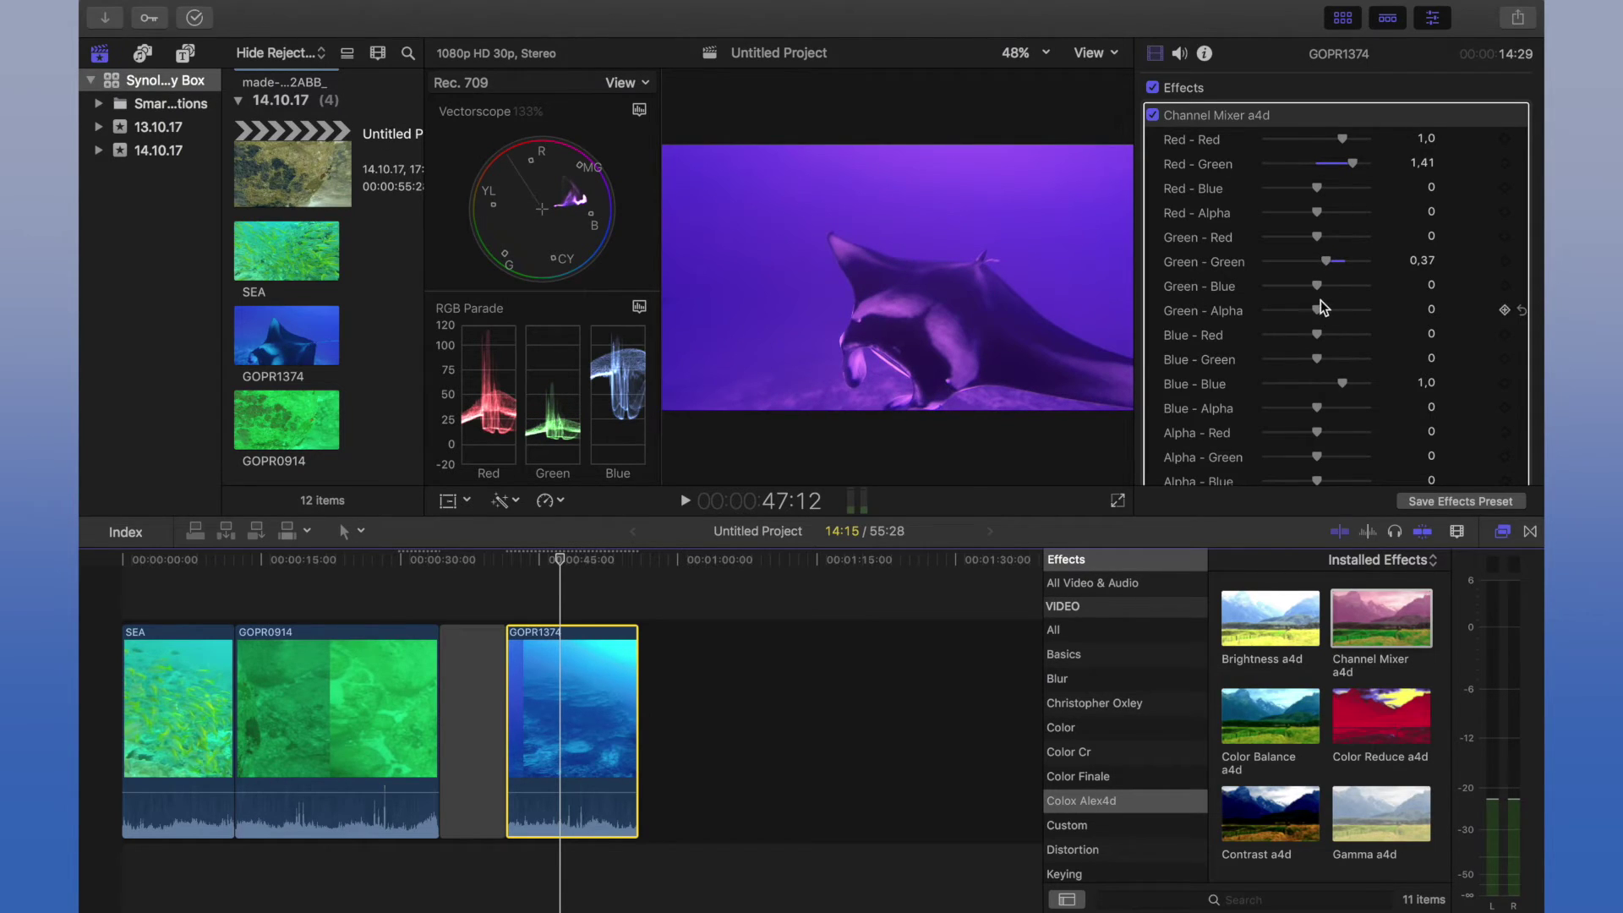
left_click_drag(1317, 285, 1333, 302)
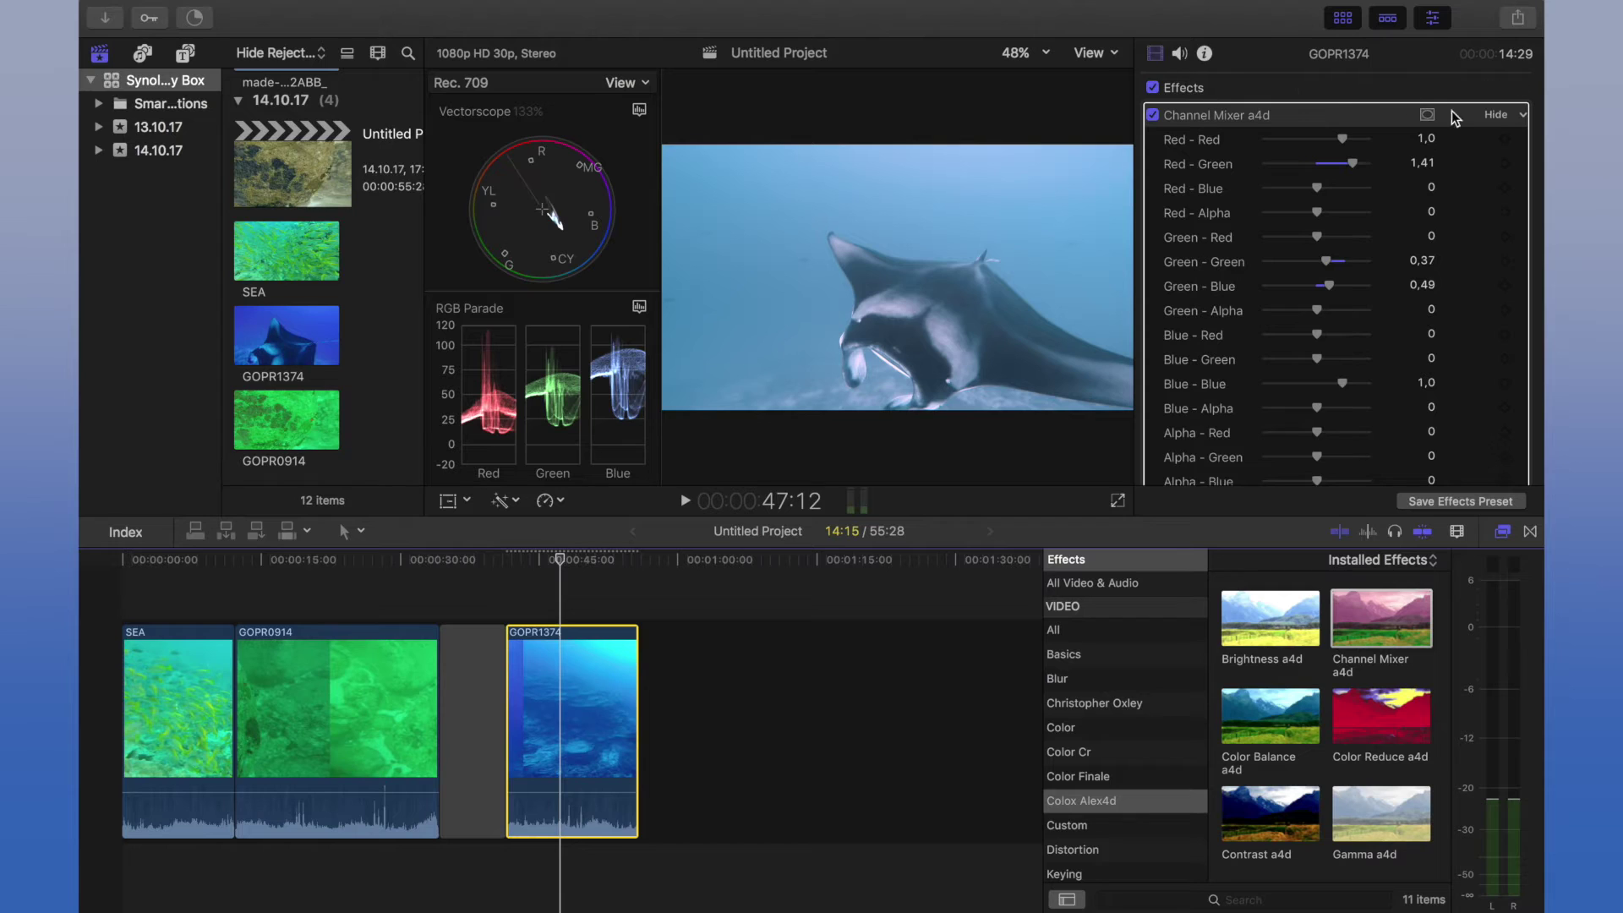
left_click(1485, 118)
Add Color Correction to GOPR1374 and lower Shadows and Highlights exposure to -9%
left_click(1061, 727)
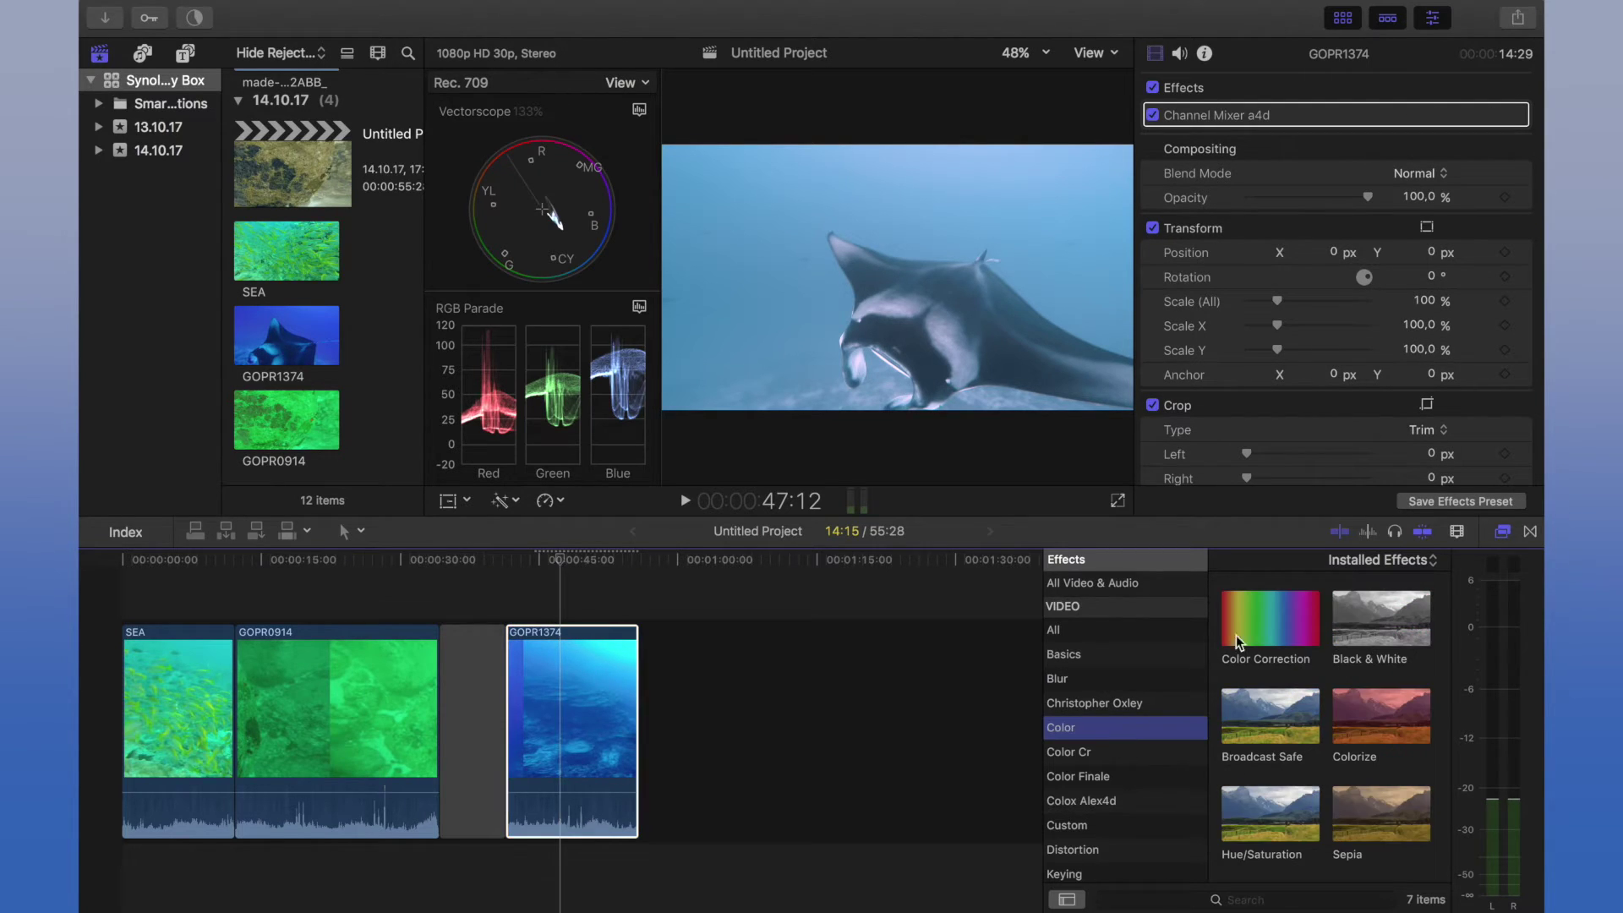
left_click_drag(1236, 635, 575, 719)
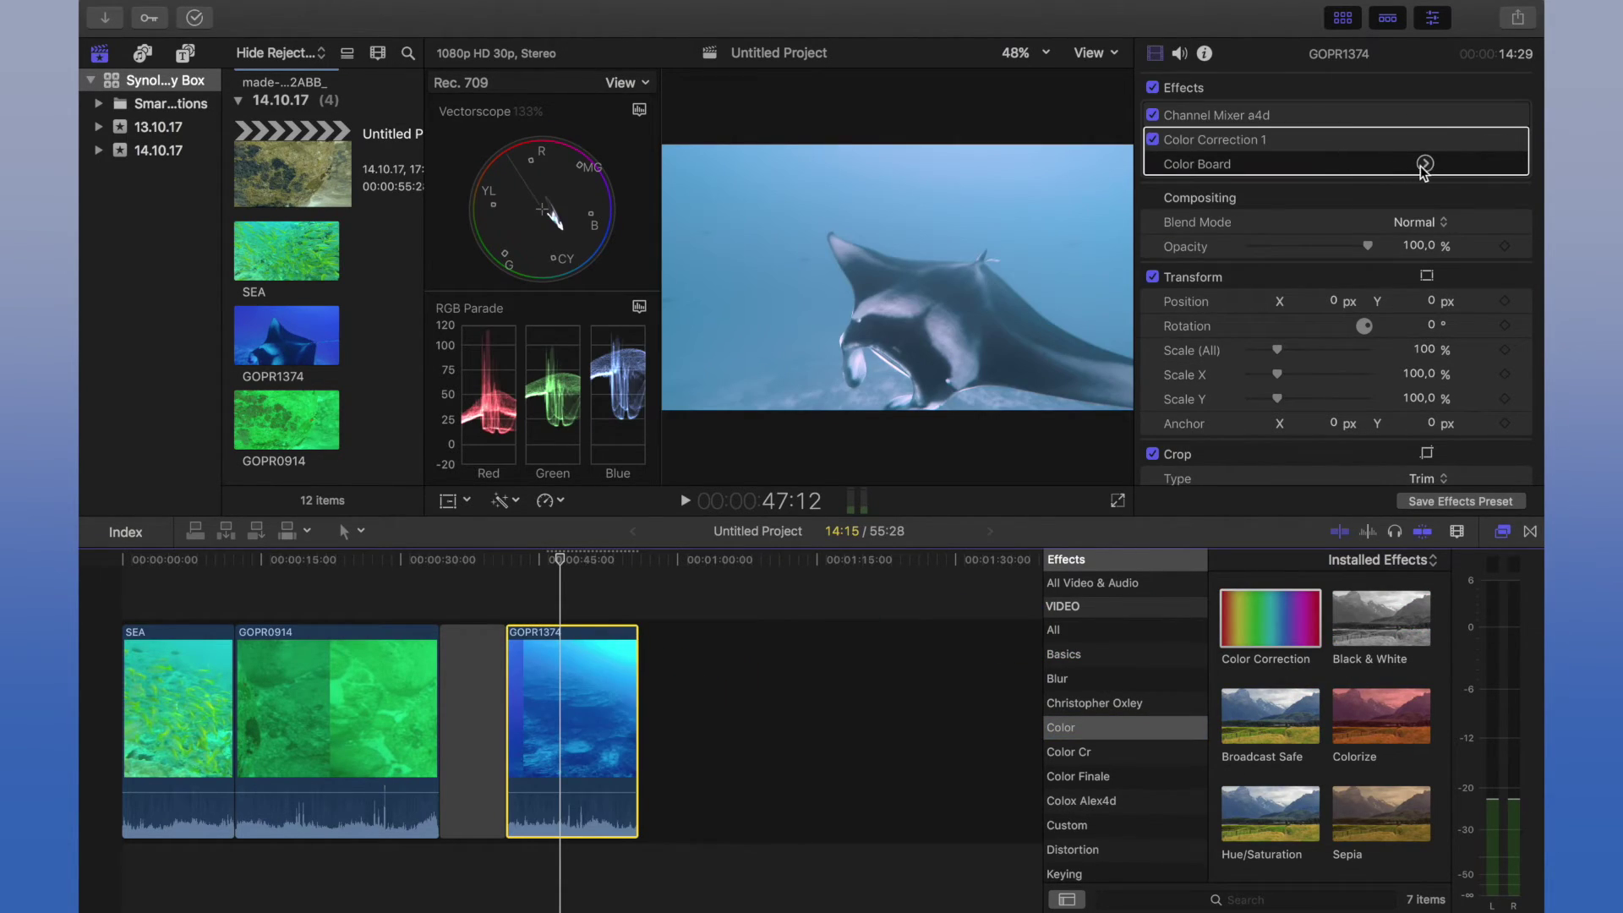
left_click(1425, 163)
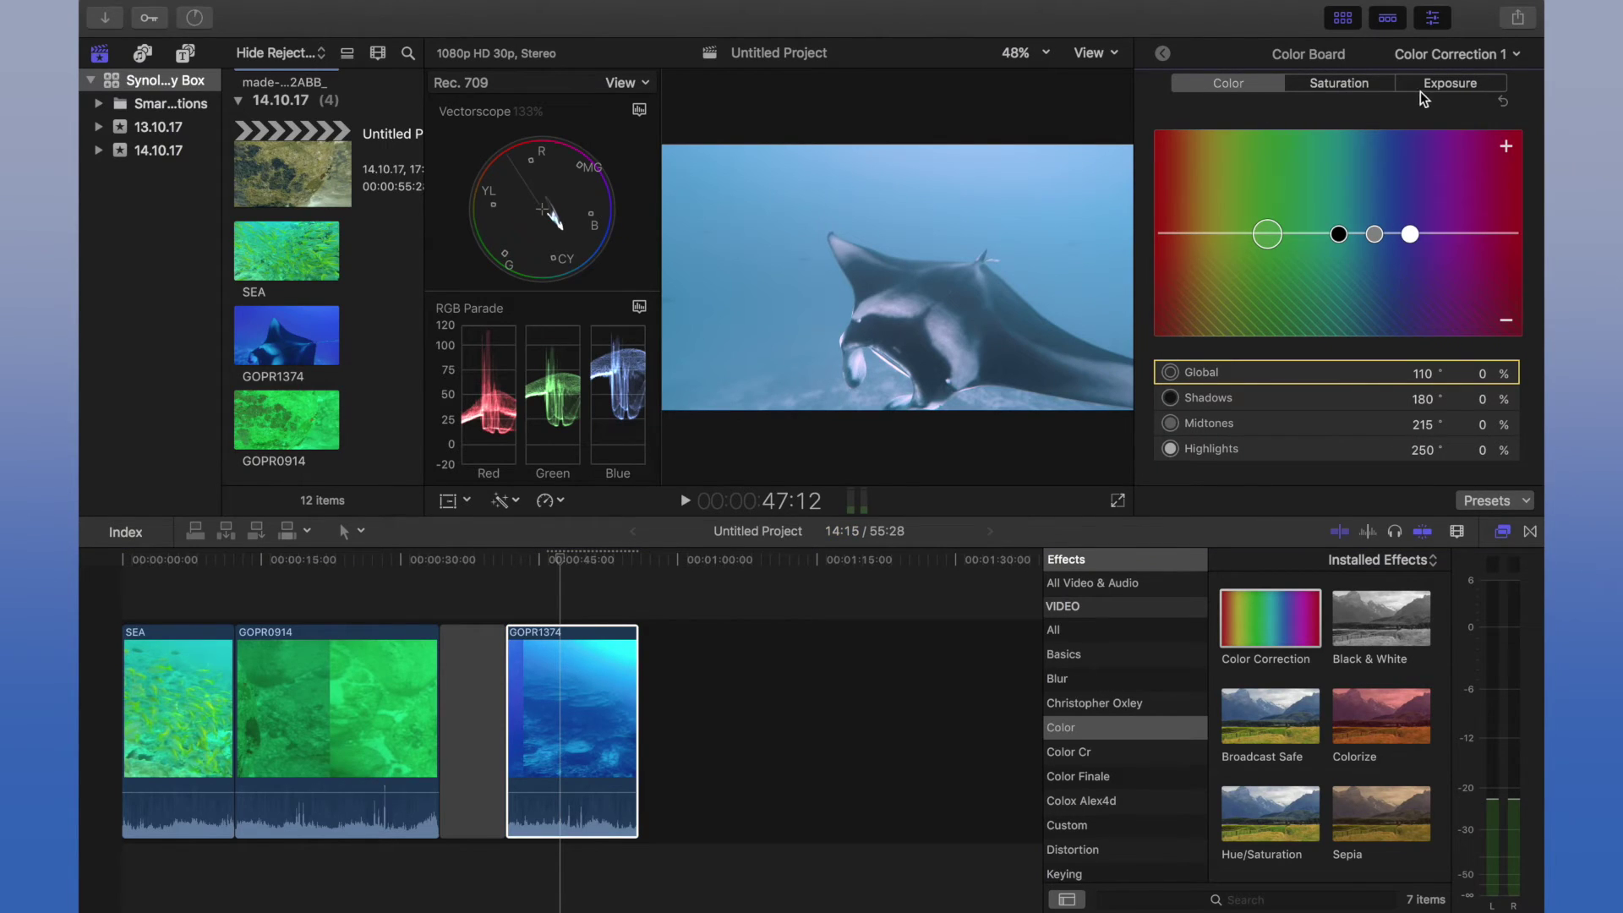
left_click(1420, 91)
left_click(1253, 236)
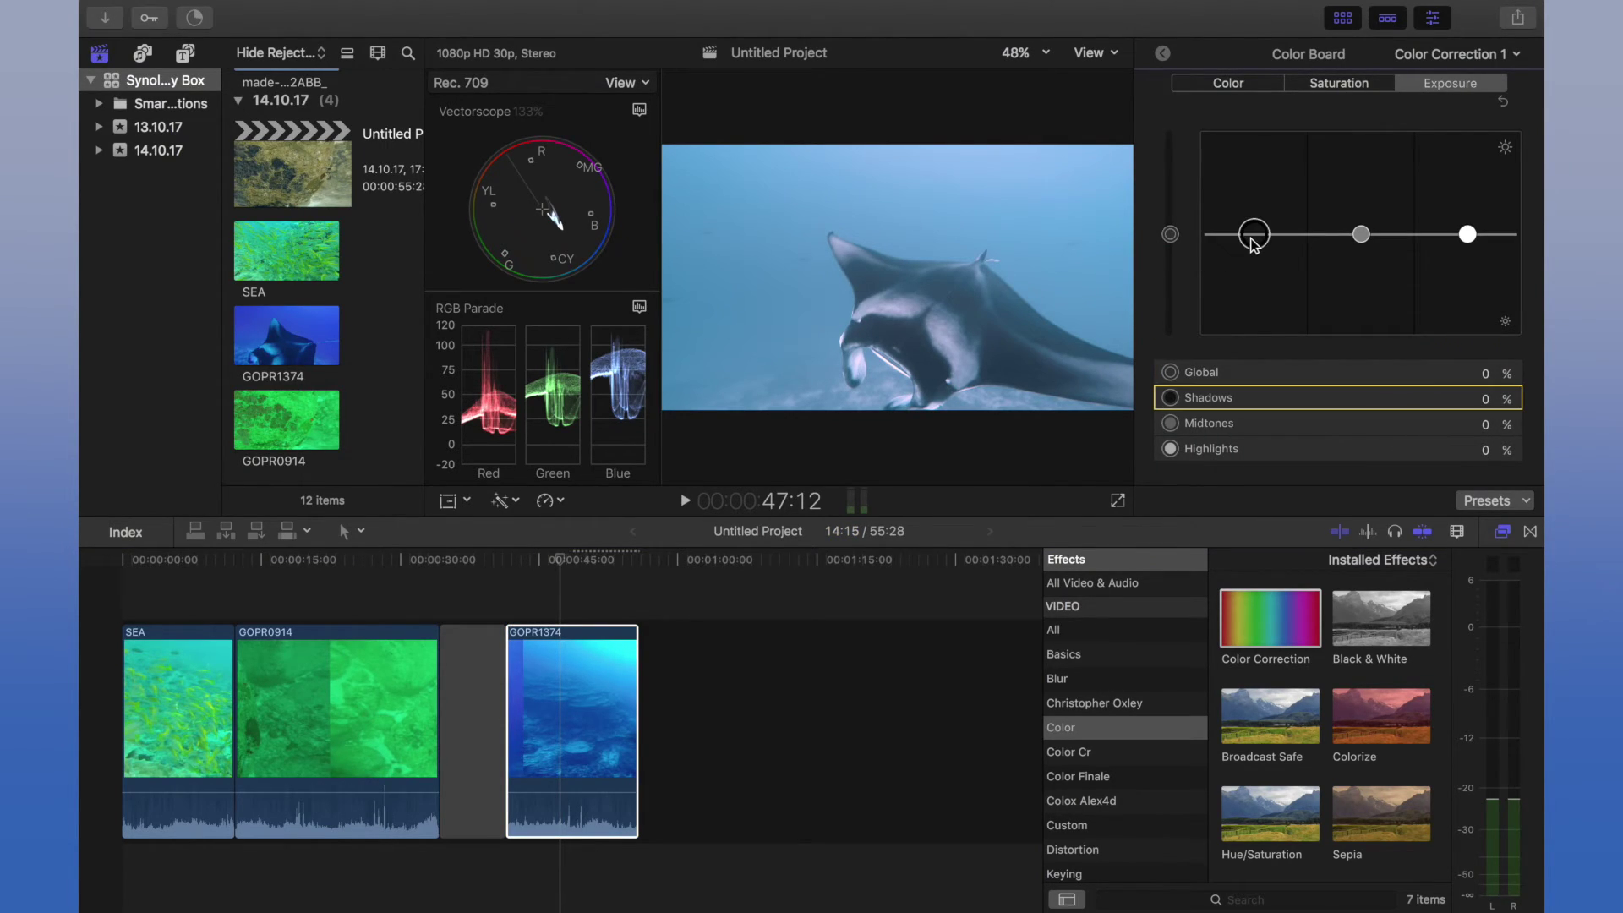
left_click_drag(1252, 241, 1250, 252)
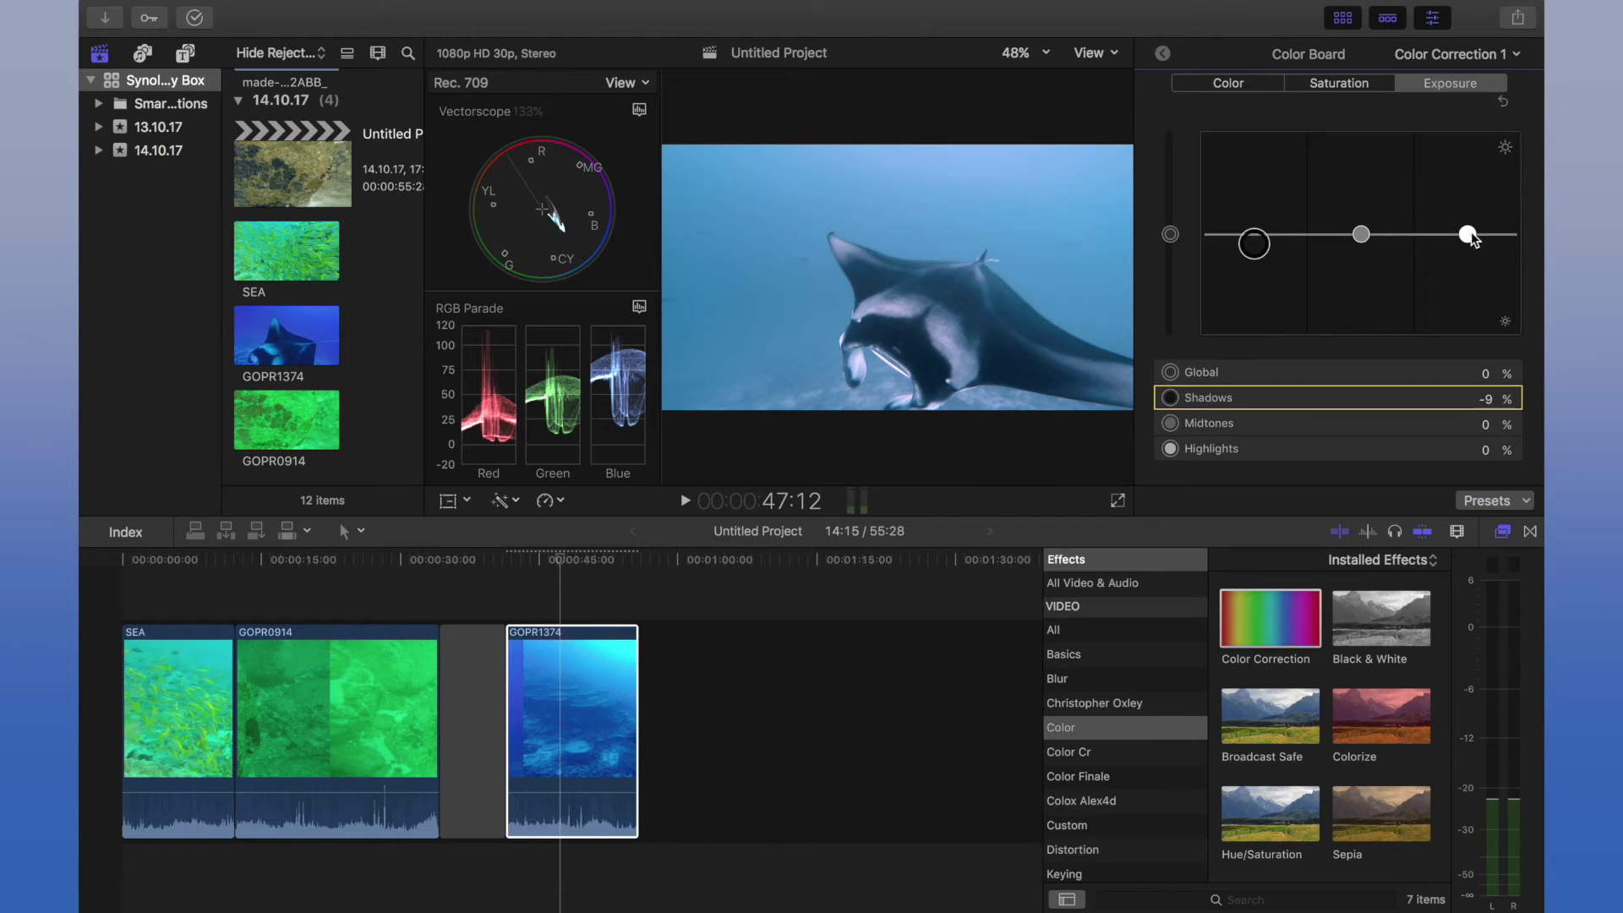
left_click_drag(1467, 235, 1467, 244)
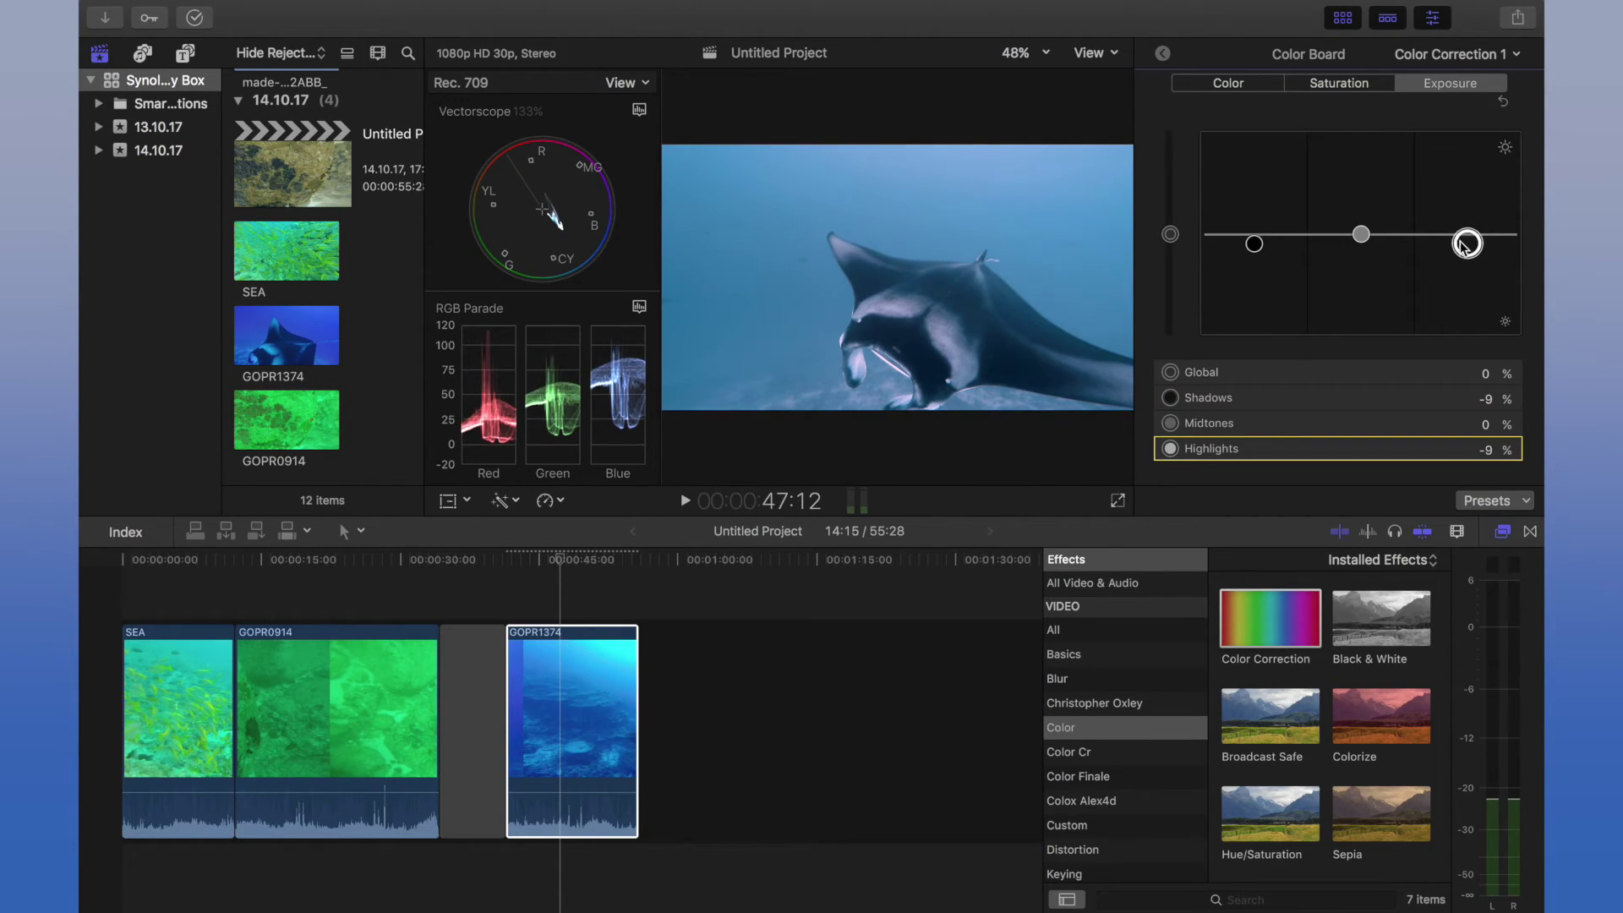
Shift the Global colour to 250° at -8% and raise Global saturation to 26%
left_click(1248, 82)
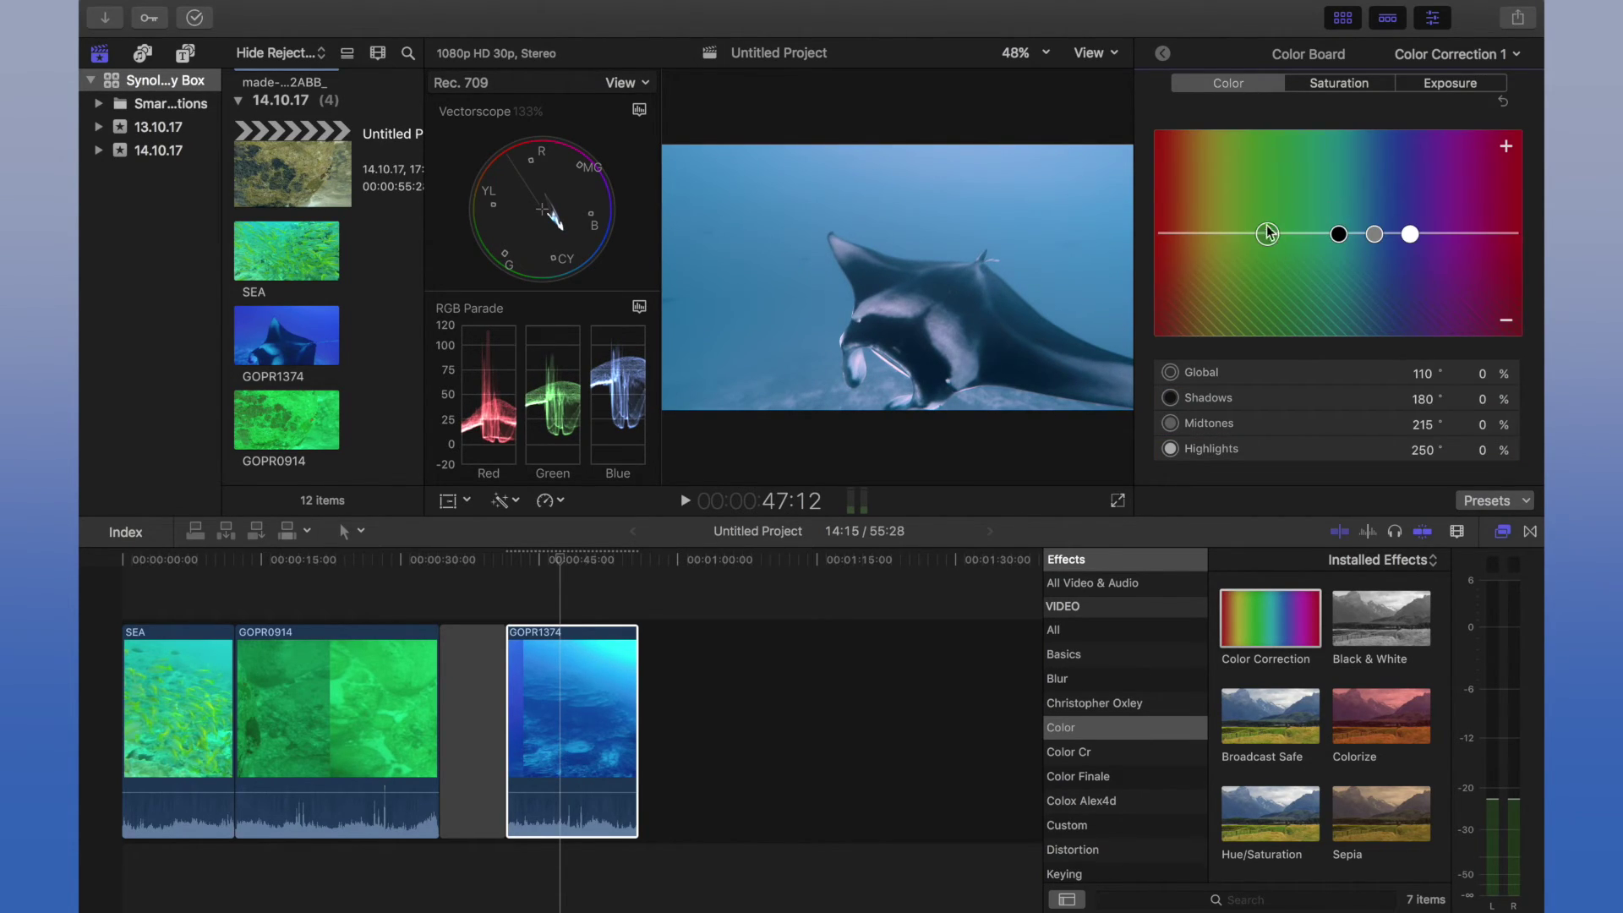
left_click_drag(1268, 233, 1410, 242)
left_click_drag(1410, 243, 1412, 240)
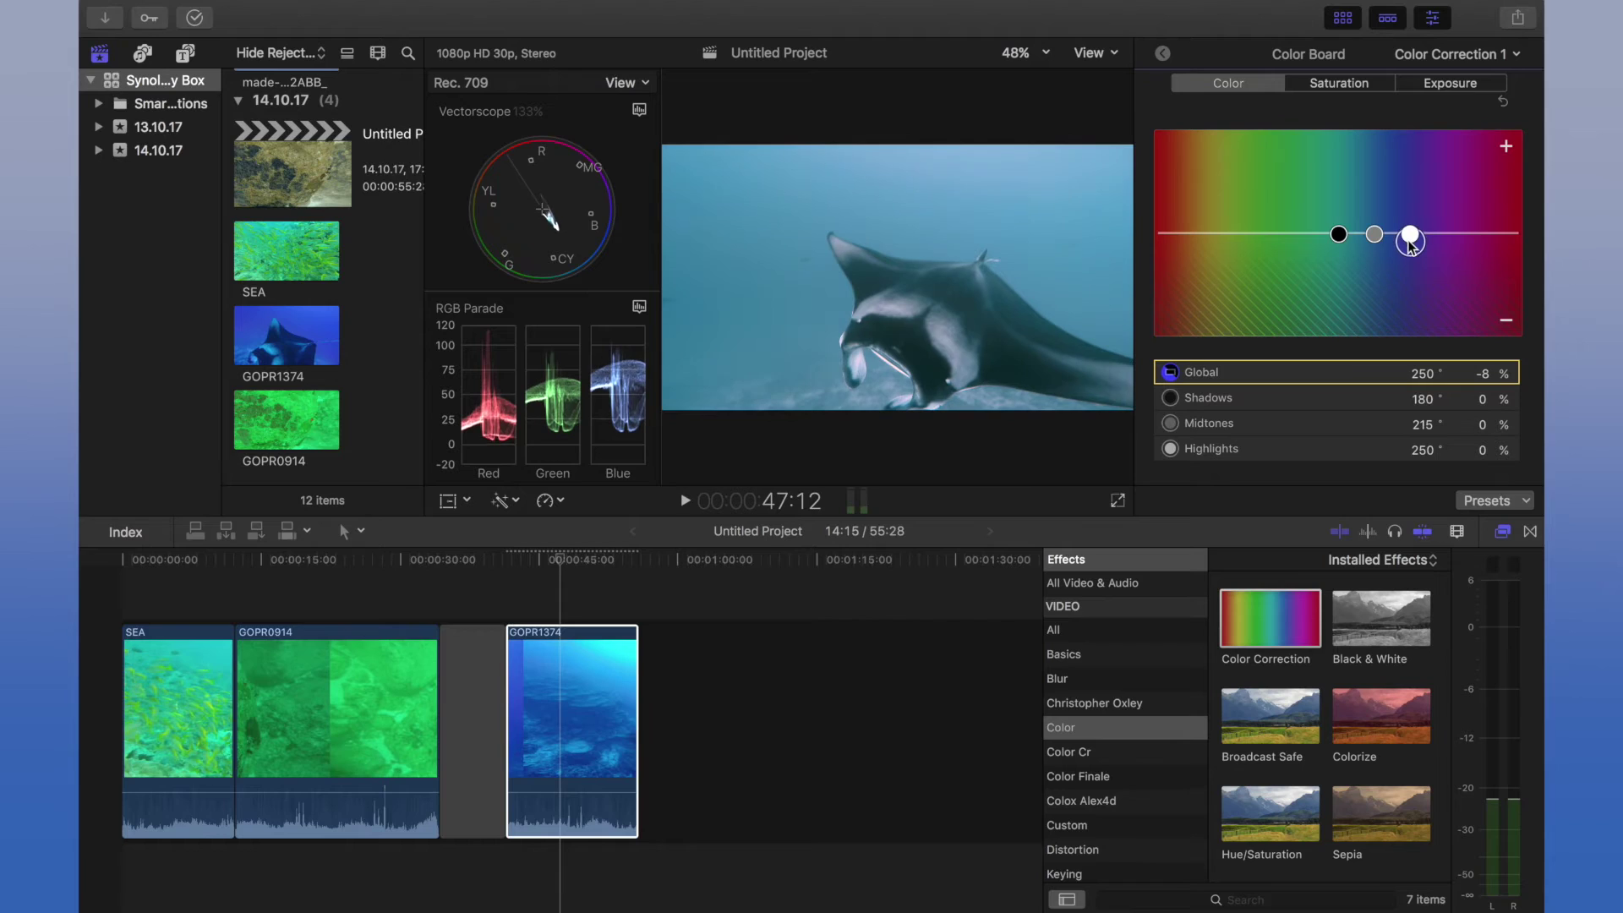
left_click(1325, 82)
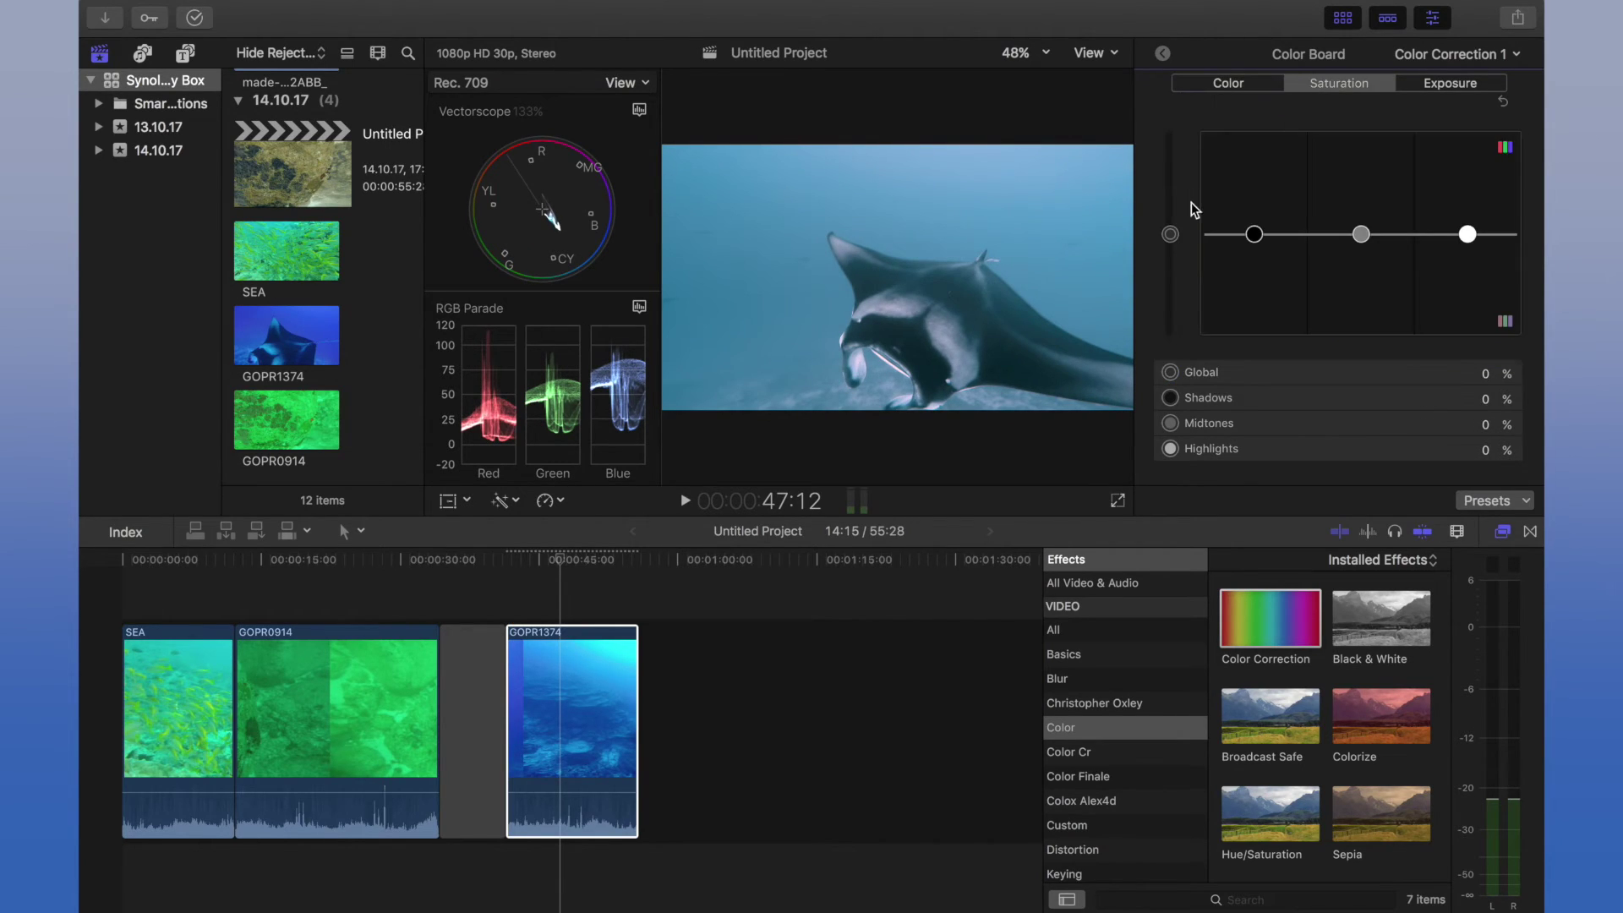
left_click_drag(1171, 234, 1180, 211)
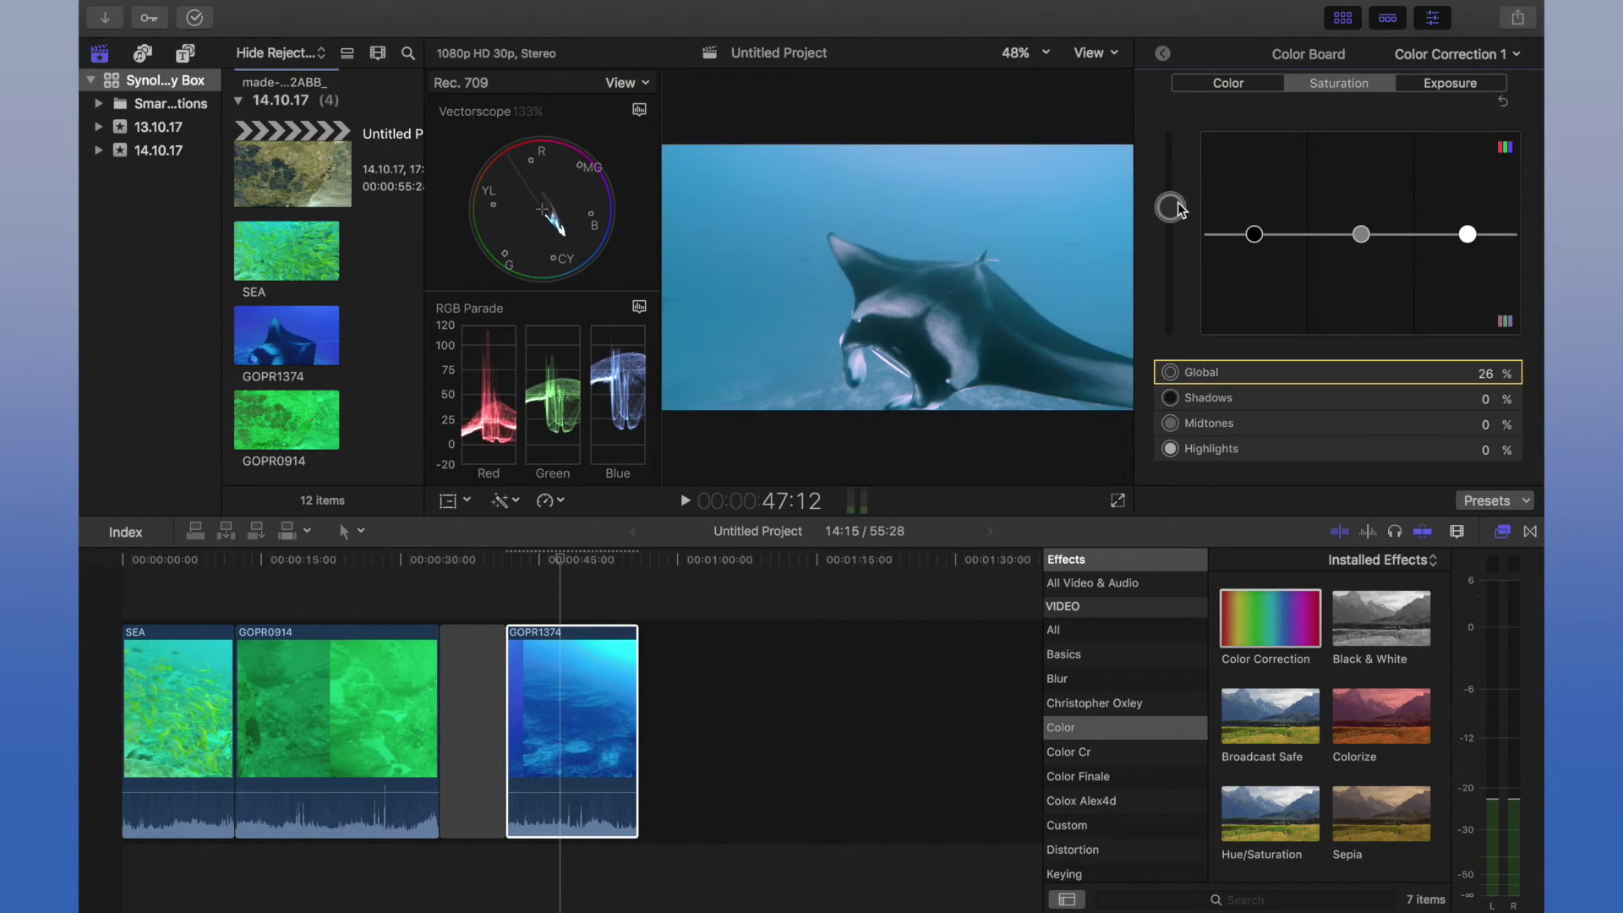
left_click(1164, 54)
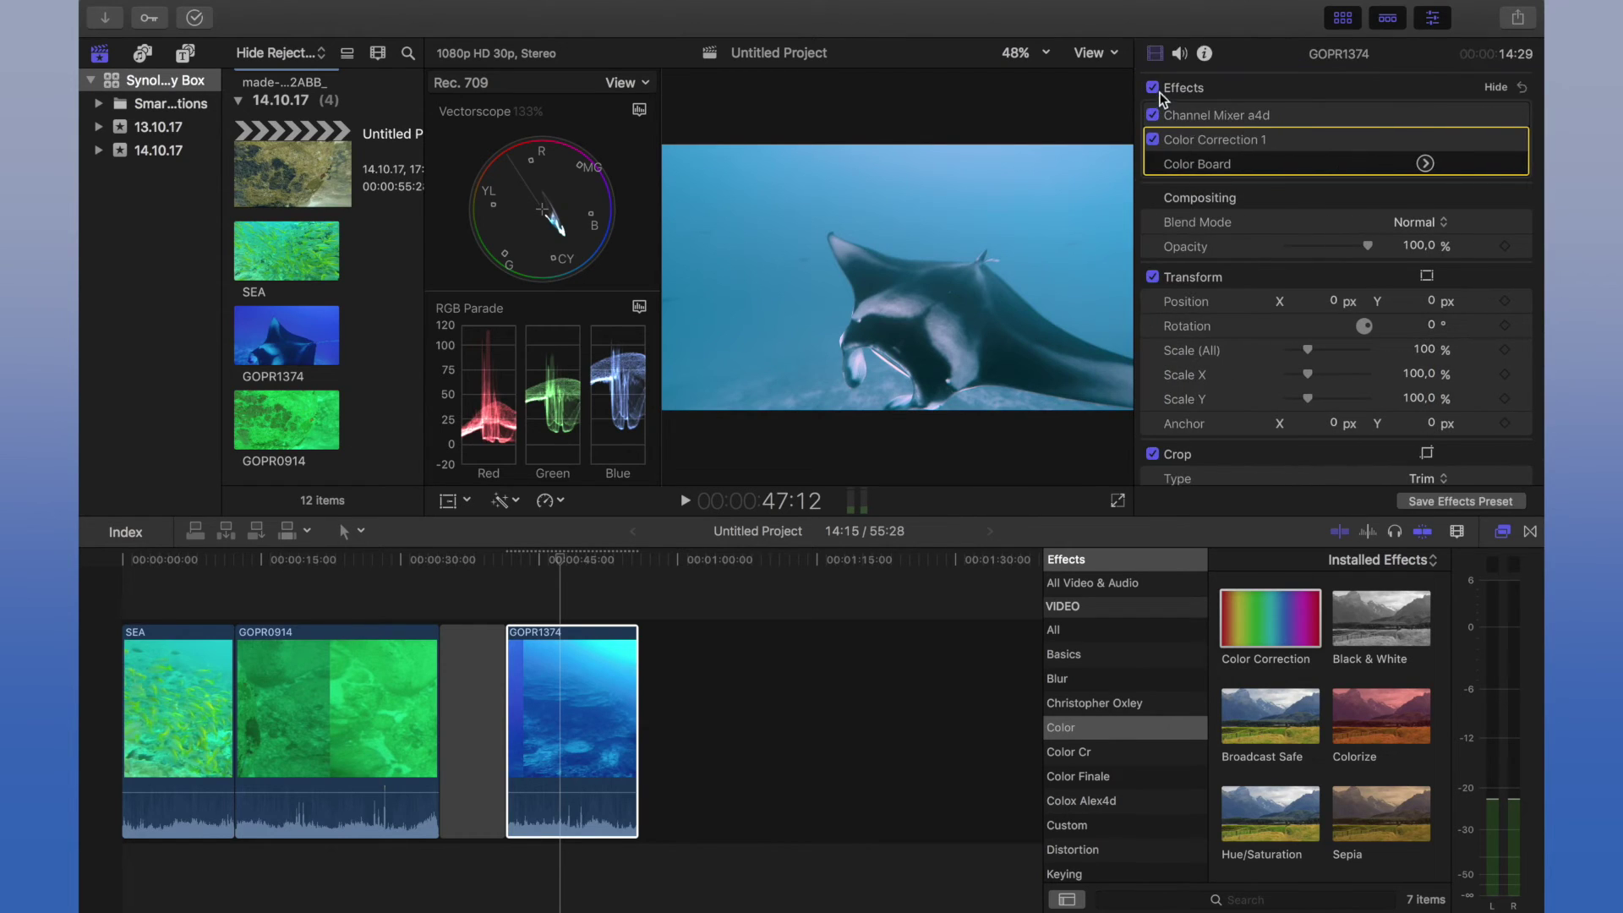
left_click(1153, 87)
left_click(1153, 87)
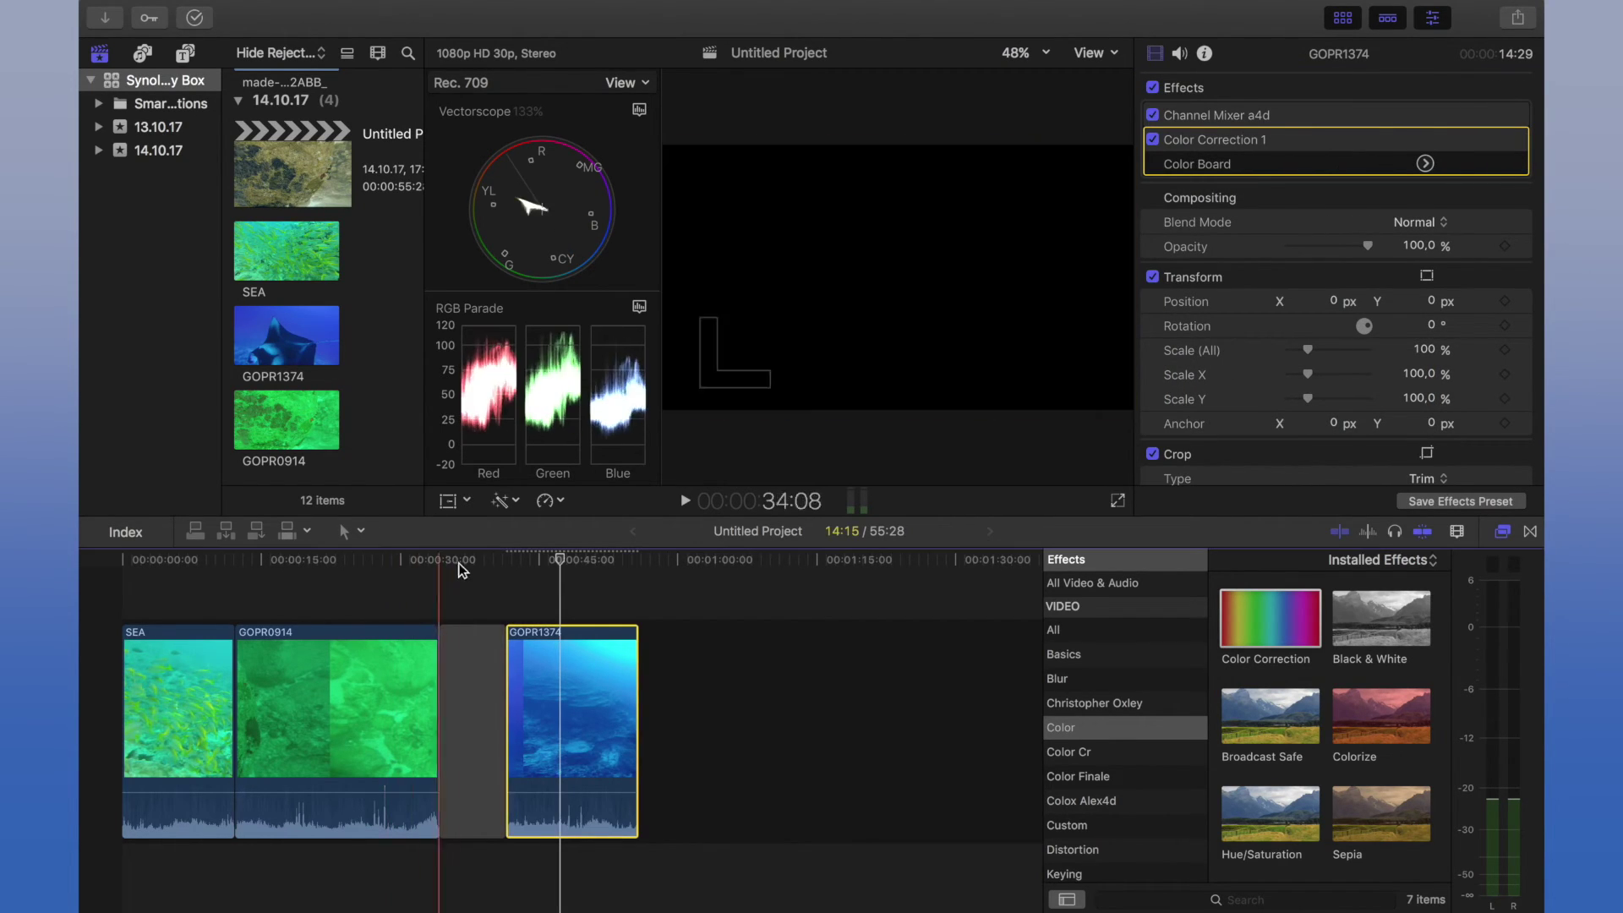
left_click(511, 559)
key("space")
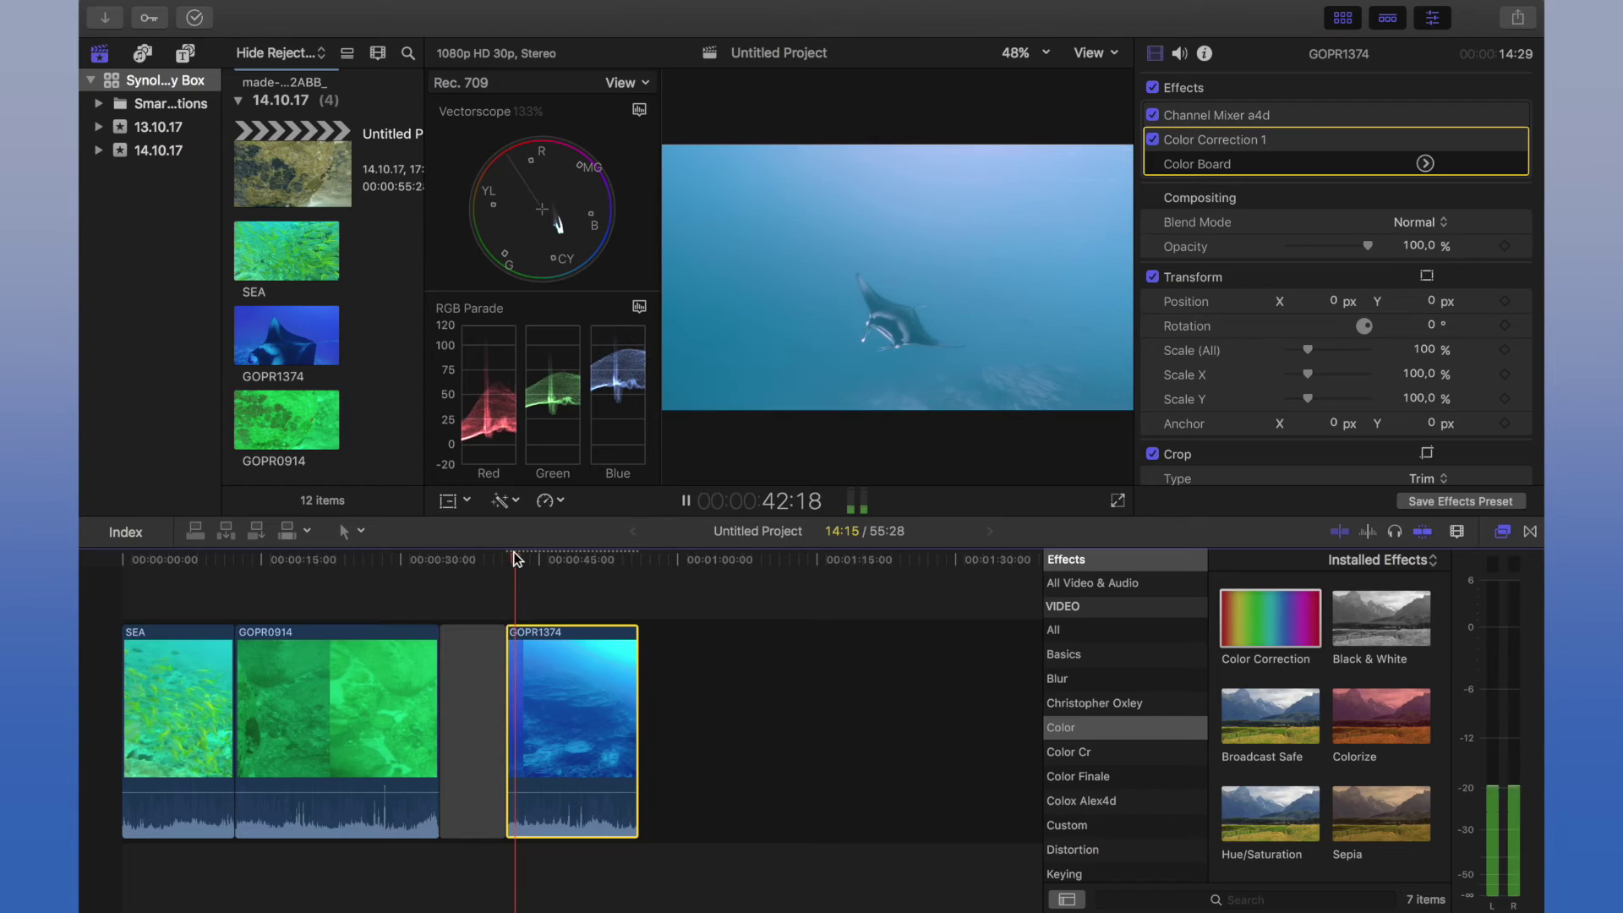
key("space")
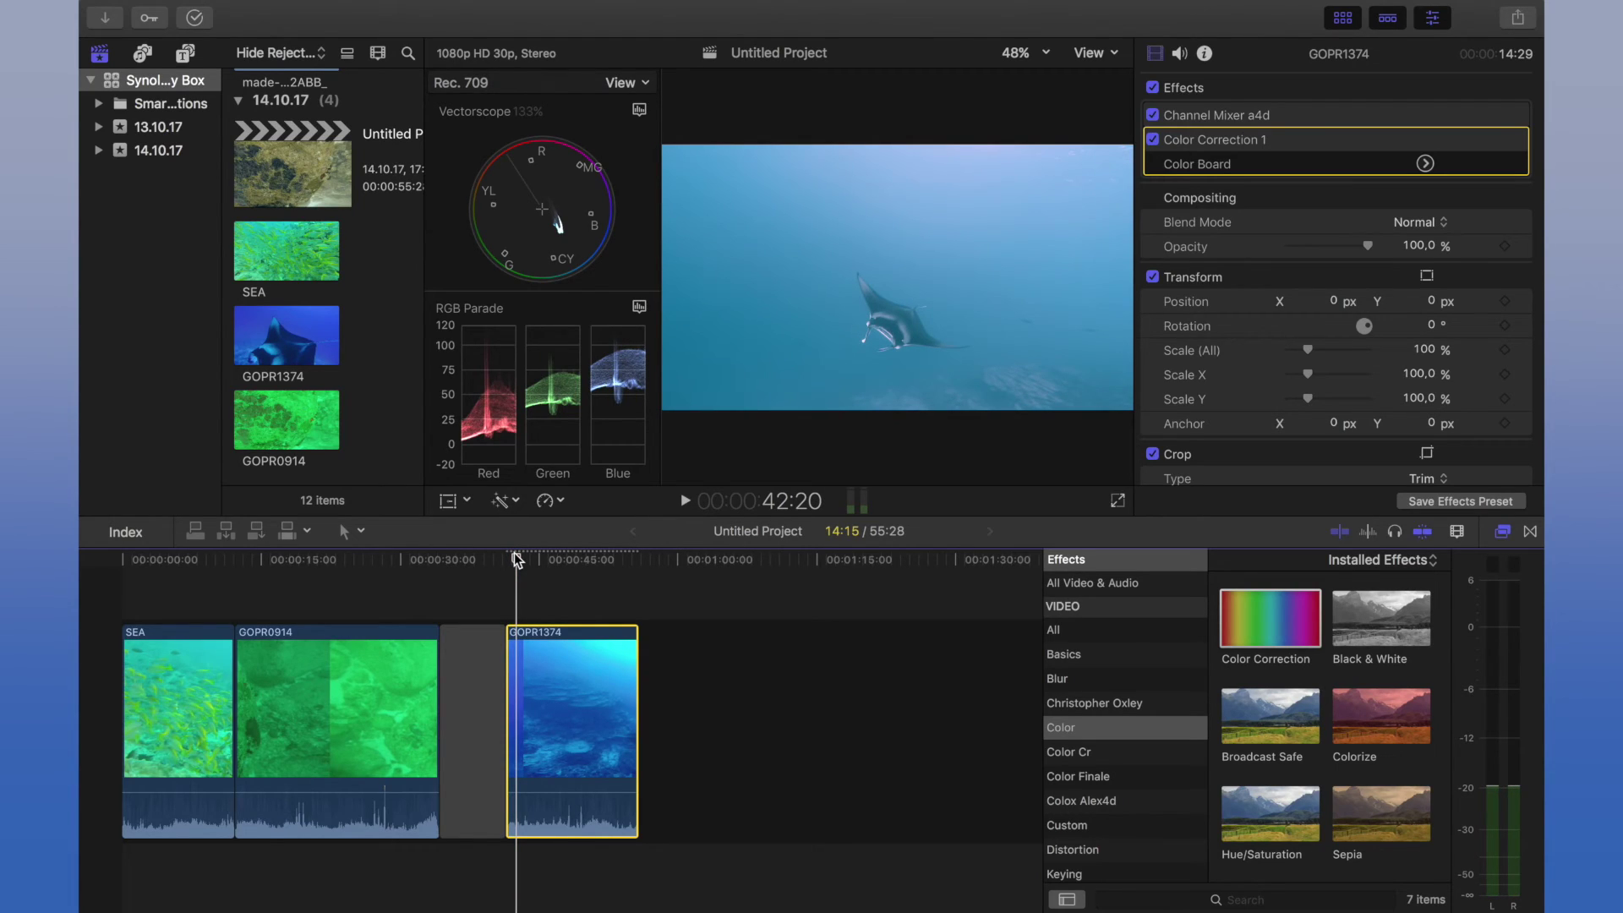